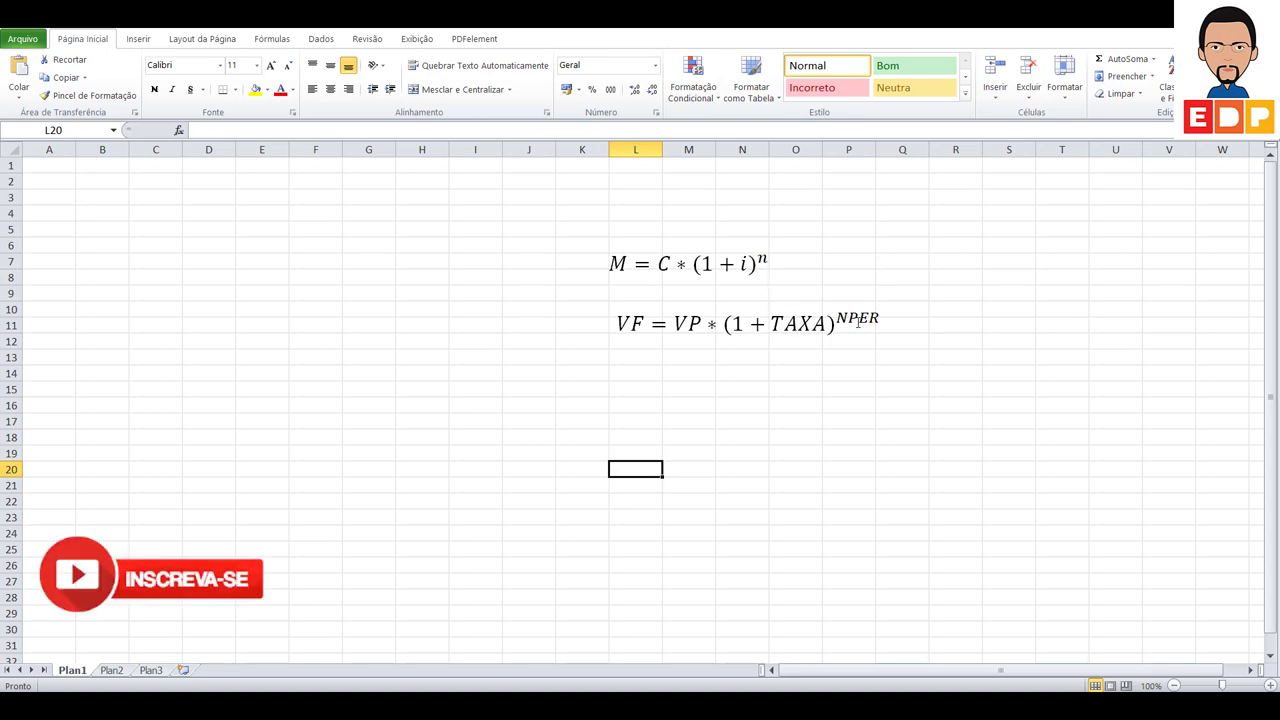
Label cell B3 MONTANTE
{"action": "left_click", "coordinate": [266, 351]}
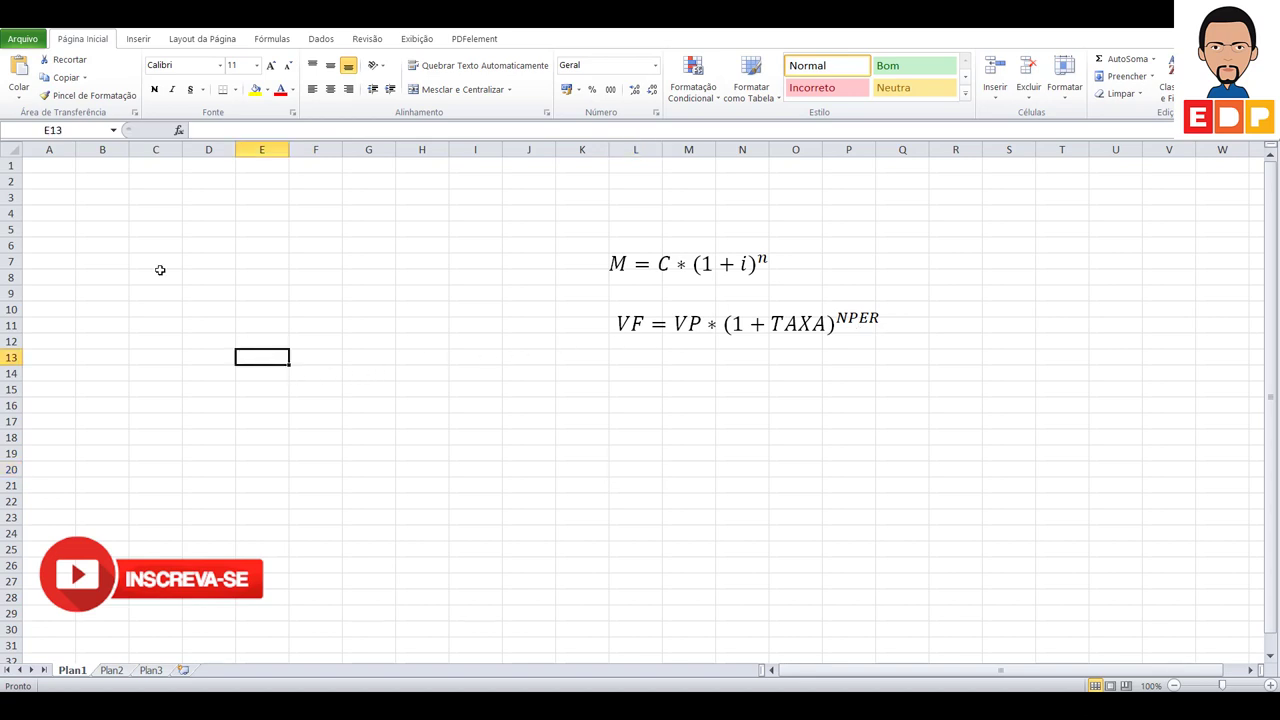
{"action": "left_click", "coordinate": [116, 202]}
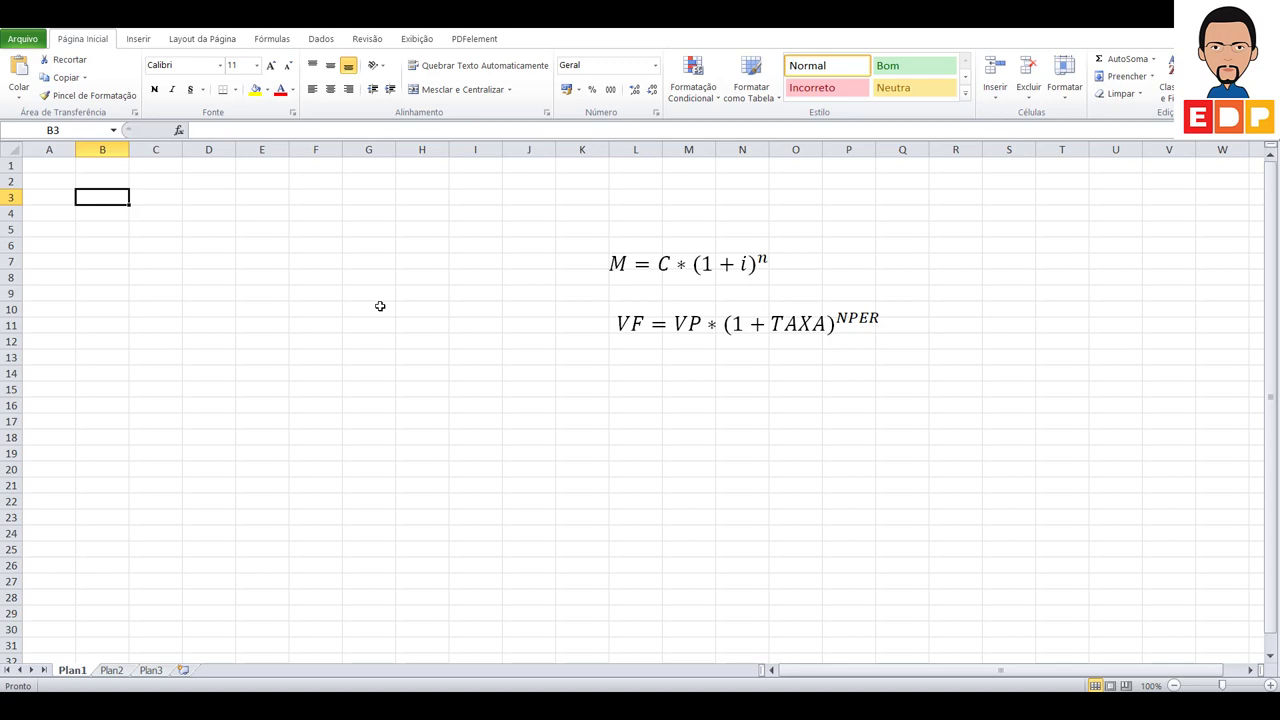
{"action": "type", "text": "mP"}
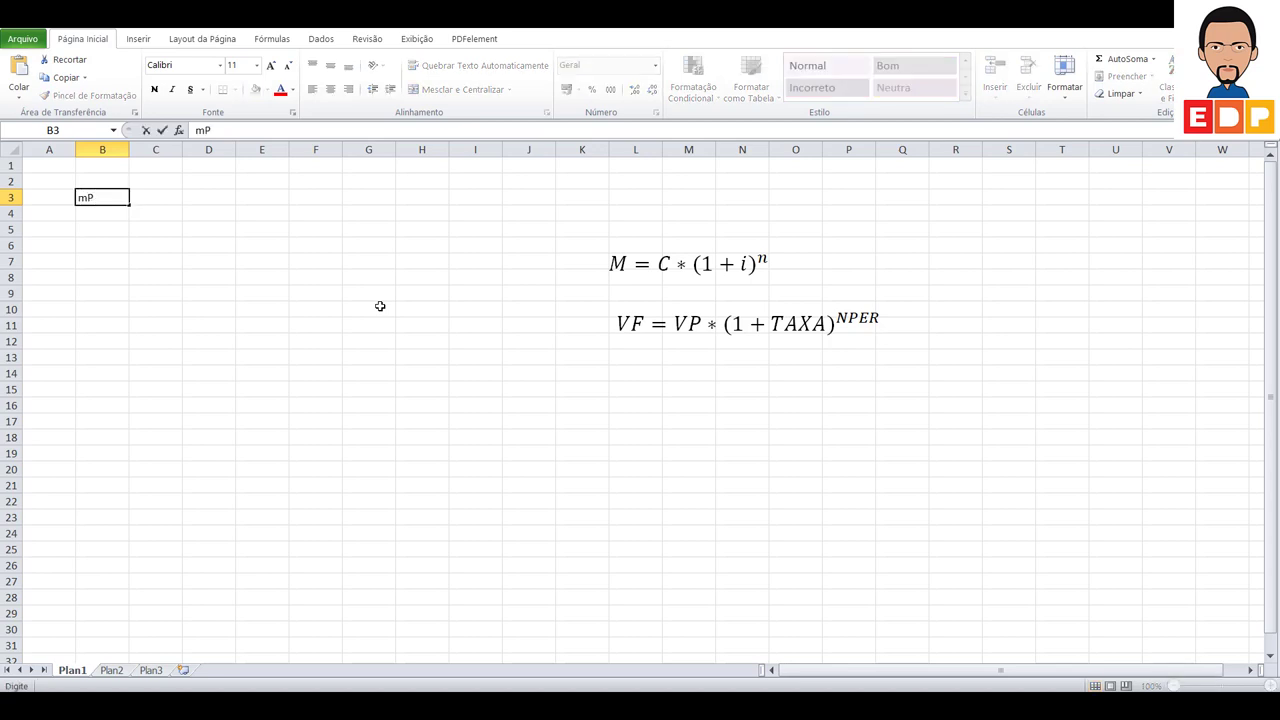
{"action": "key", "text": "BackSpace"}
{"action": "key", "text": "BackSpace"}
{"action": "type", "text": "MO"}
{"action": "type", "text": "NTANTE"}
{"action": "key", "text": "Return"}
Label B4, B5 and B6 CAPITAL, TAXA and NÚMERO DE PERÍODOS
{"action": "type", "text": "cA"}
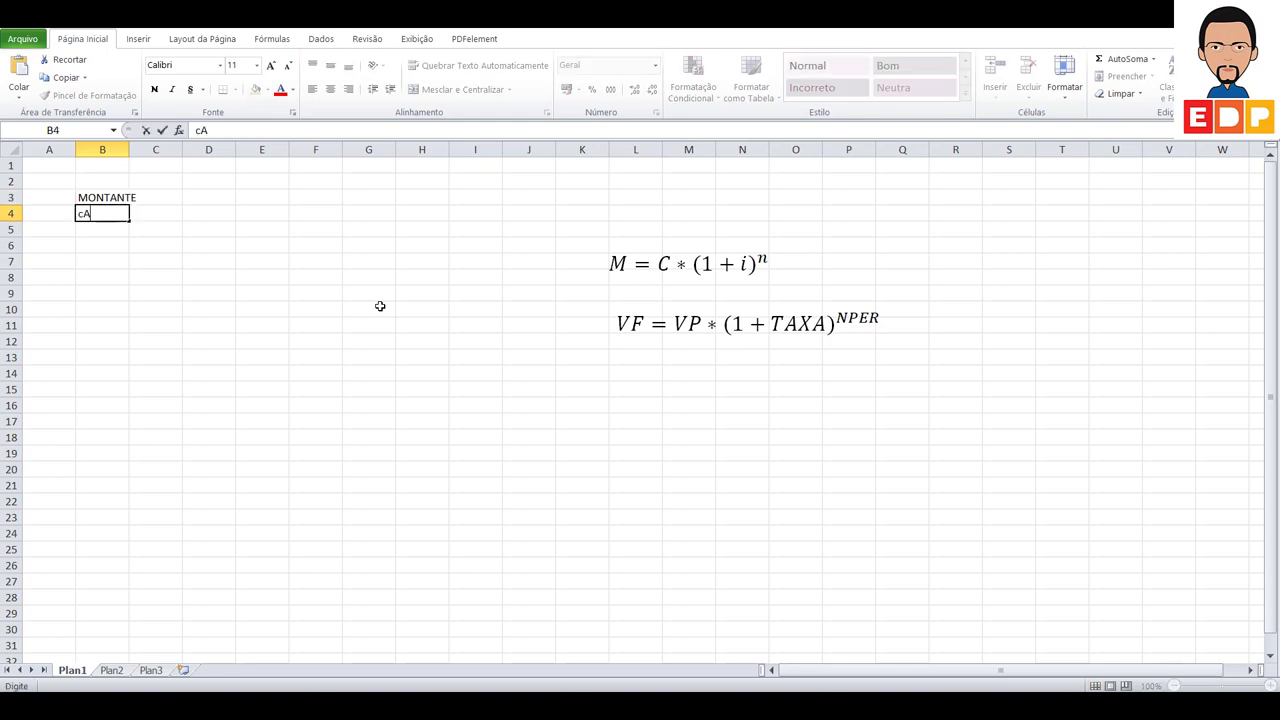
{"action": "type", "text": "PITAL"}
{"action": "key", "text": "BackSpace"}
{"action": "key", "text": "BackSpace"}
{"action": "key", "text": "BackSpace"}
{"action": "key", "text": "BackSpace"}
{"action": "key", "text": "BackSpace"}
{"action": "key", "text": "BackSpace"}
{"action": "key", "text": "BackSpace"}
{"action": "type", "text": "CA"}
{"action": "type", "text": "PITAL"}
{"action": "key", "text": "Return"}
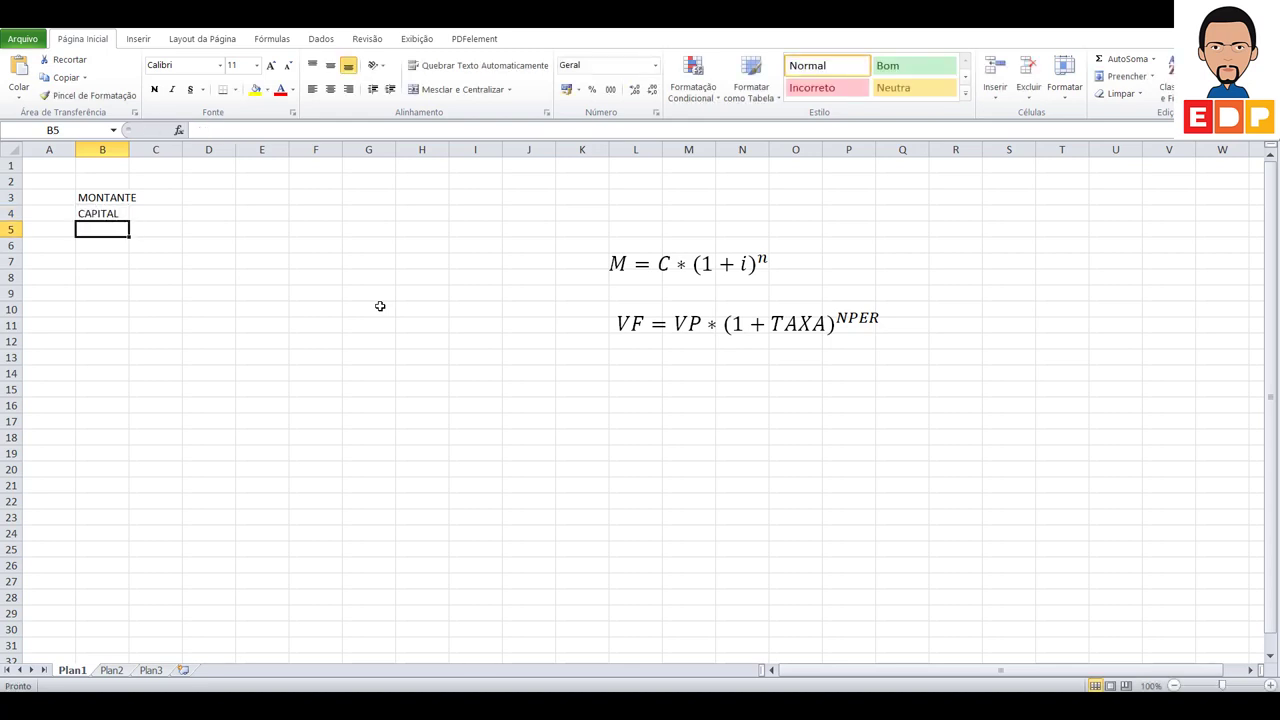
{"action": "type", "text": "TAXA"}
{"action": "key", "text": "Return"}
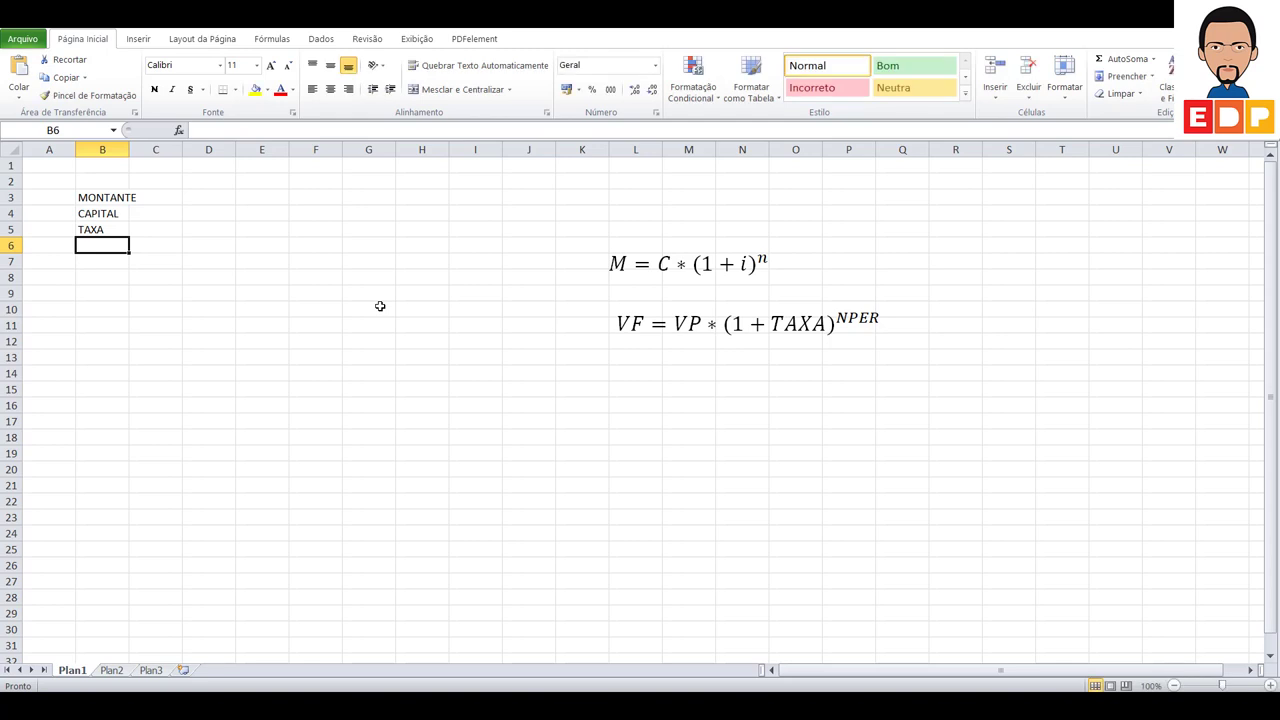
{"action": "type", "text": "NÚ"}
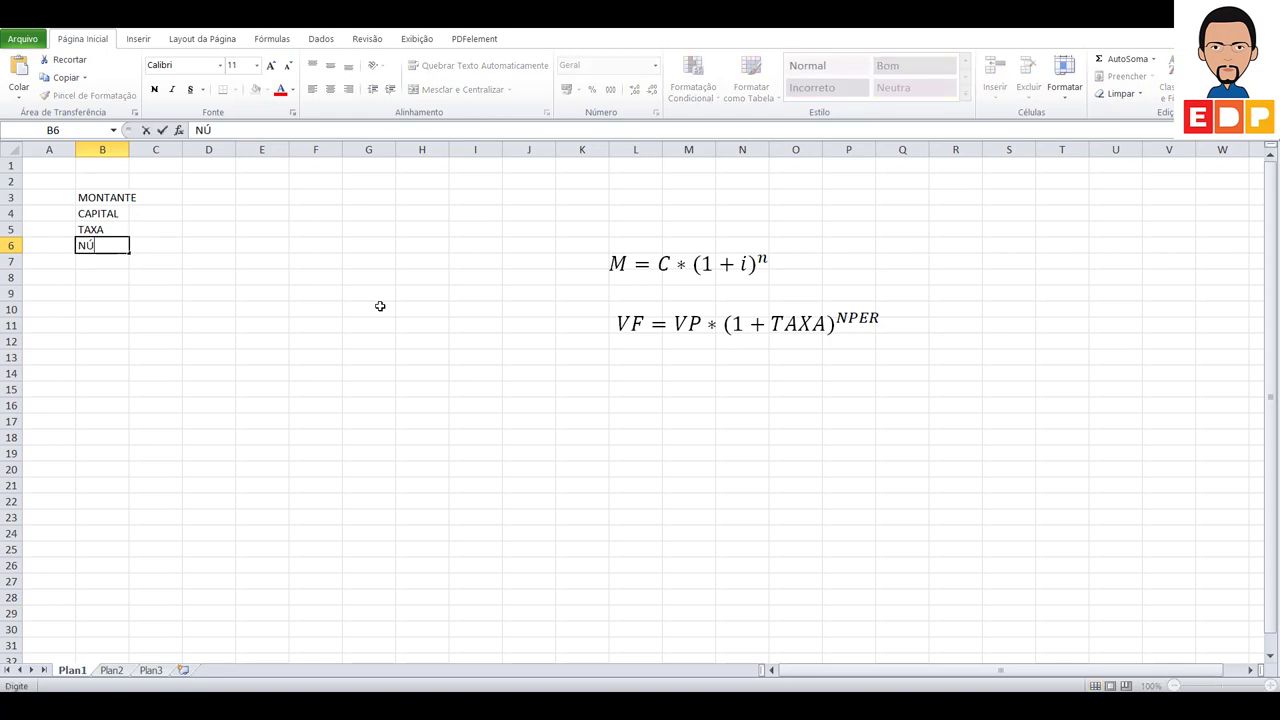
{"action": "type", "text": "MERO DE PER"}
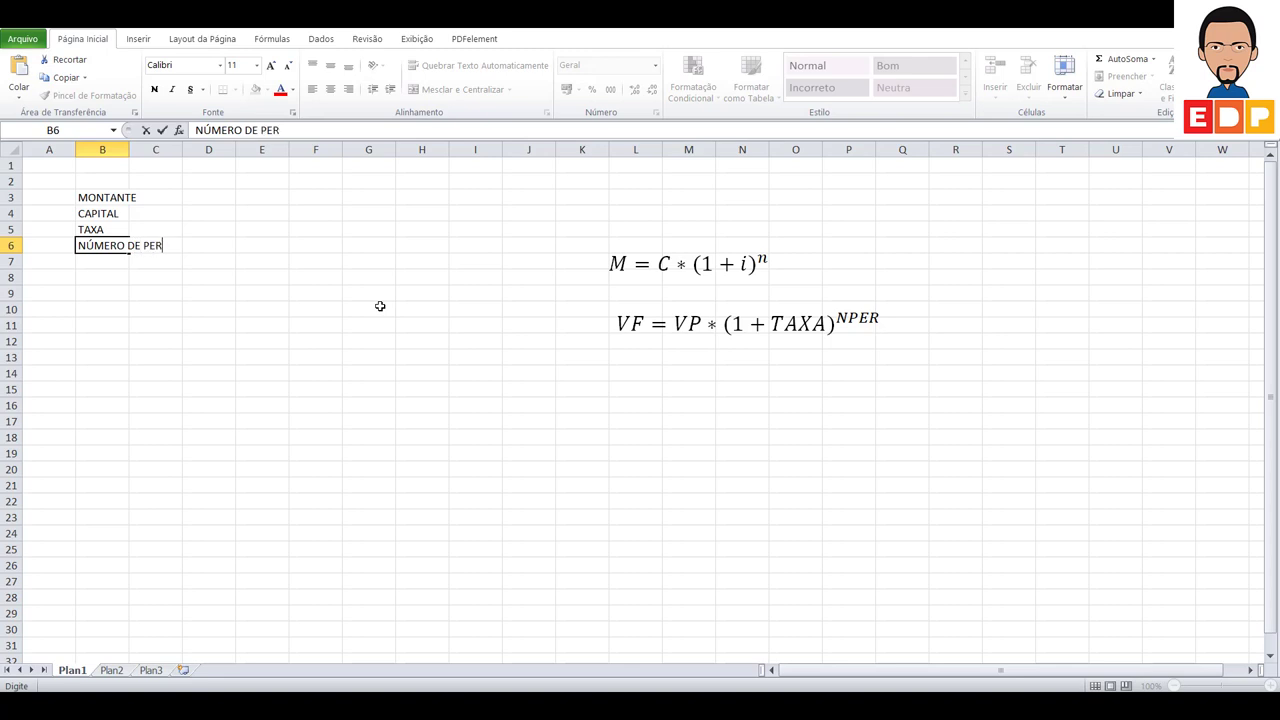
{"action": "type", "text": "ÍODO"}
{"action": "type", "text": "S"}
{"action": "key", "text": "Return"}
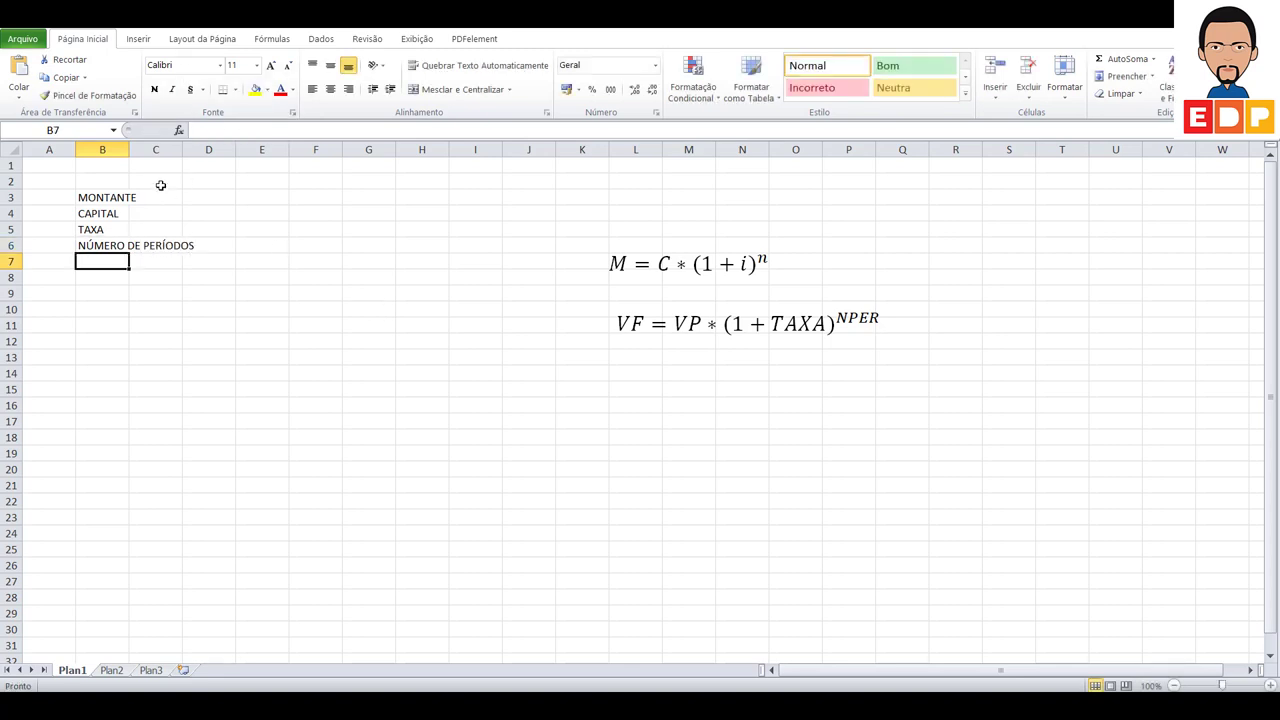
Autofit column B to the labels and fill C3 yellow
{"action": "double_click", "coordinate": [129, 149]}
{"action": "left_click_drag", "start_coordinate": [246, 218], "coordinate": [230, 207]}
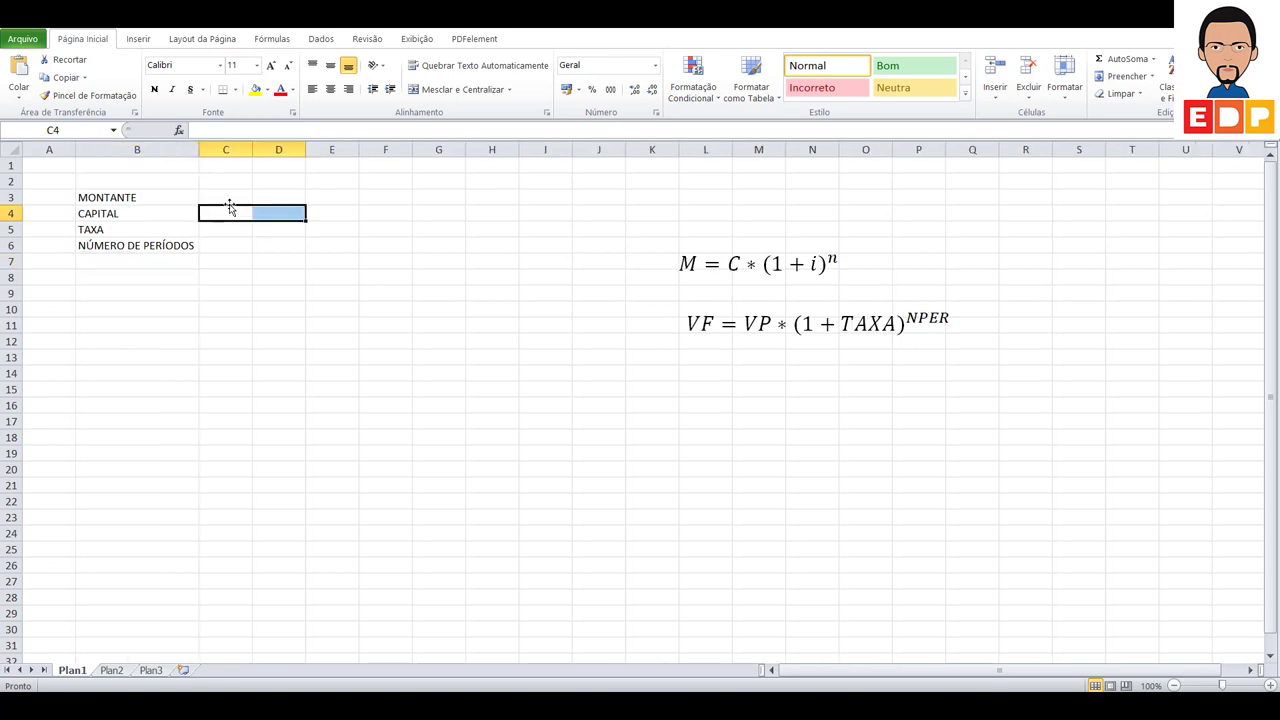
{"action": "left_click", "coordinate": [229, 198]}
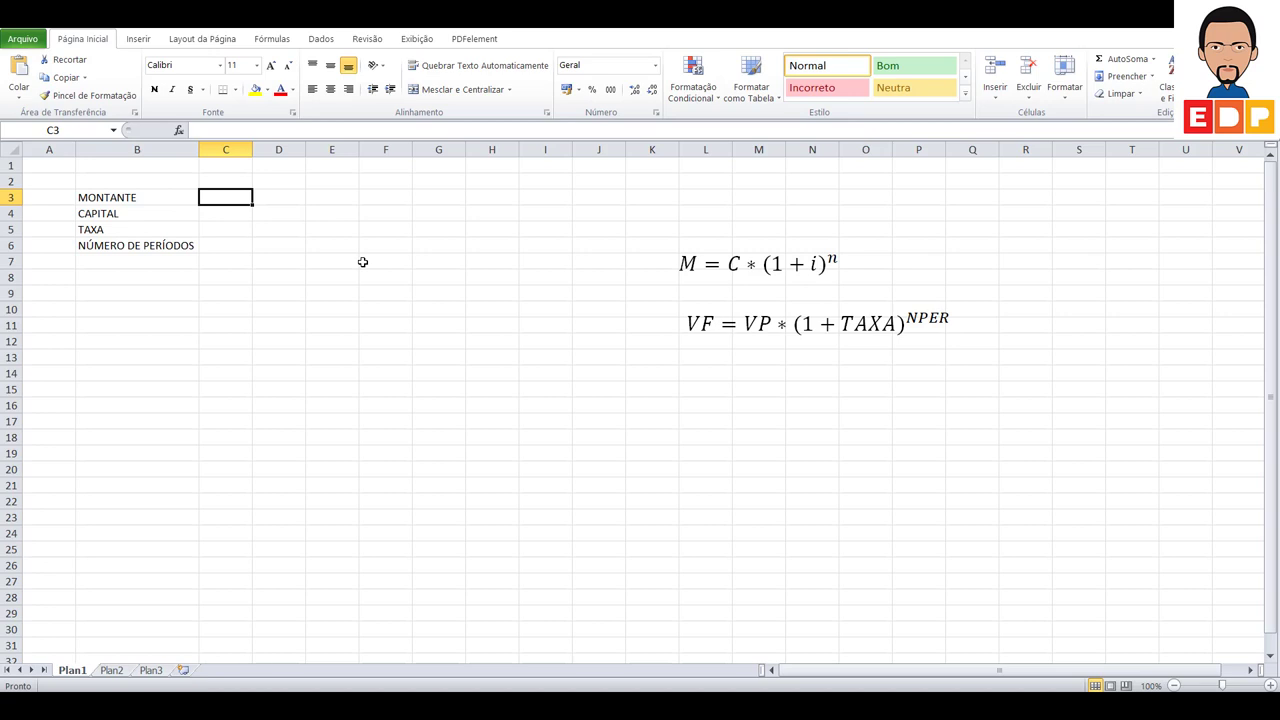
{"action": "left_click", "coordinate": [143, 200]}
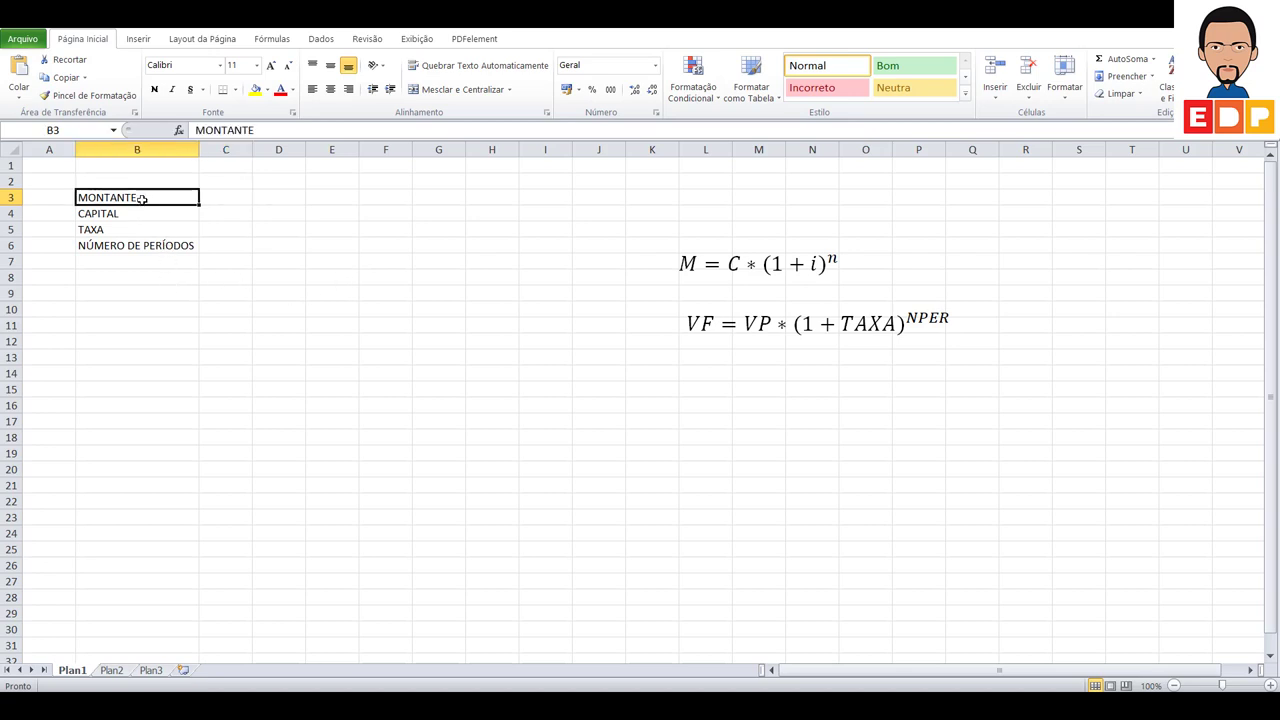
{"action": "left_click", "coordinate": [222, 196]}
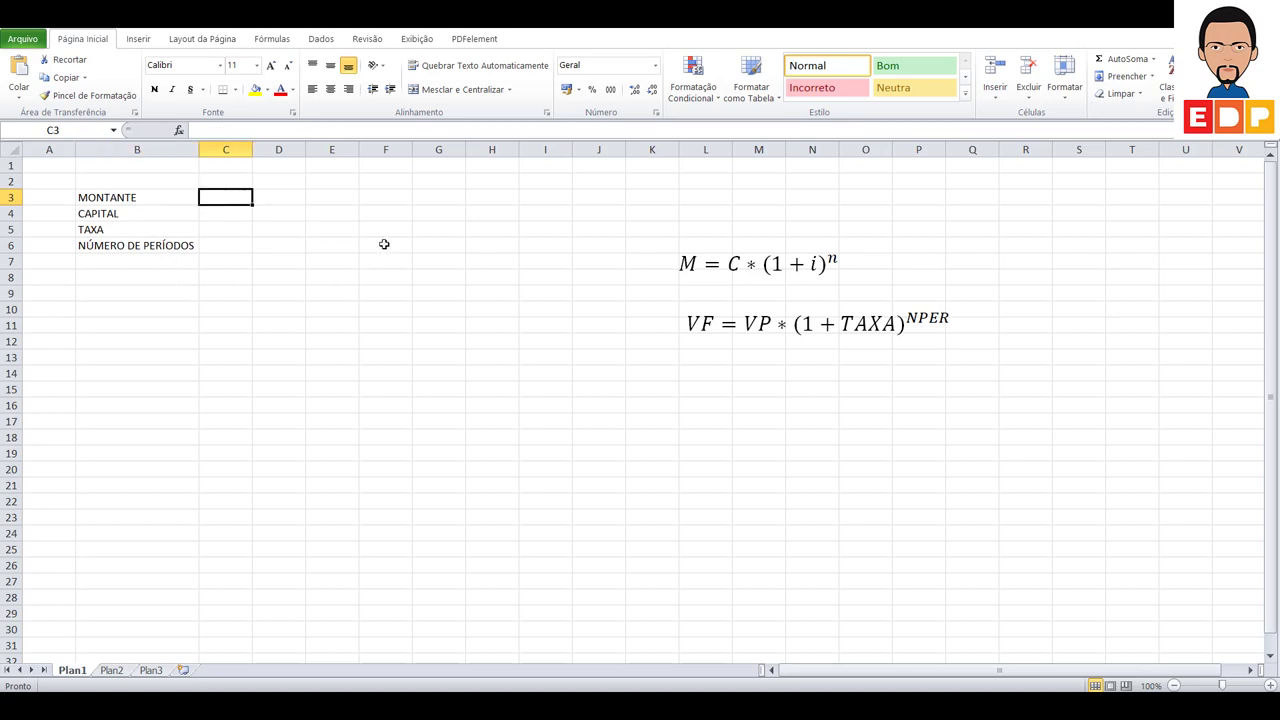
{"action": "left_click", "coordinate": [255, 90]}
{"action": "left_click", "coordinate": [328, 356]}
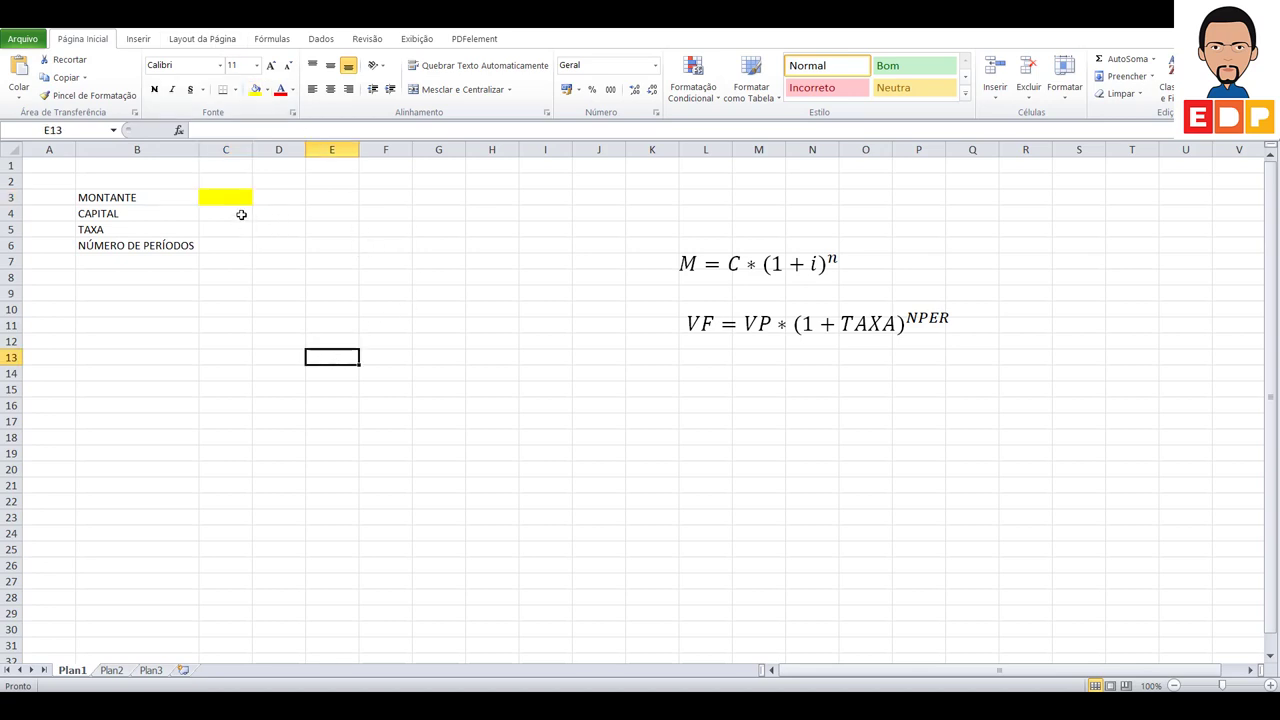
Fill the input cells C4 to C6 green
{"action": "left_click_drag", "start_coordinate": [240, 212], "coordinate": [242, 243]}
{"action": "left_click", "coordinate": [267, 90]}
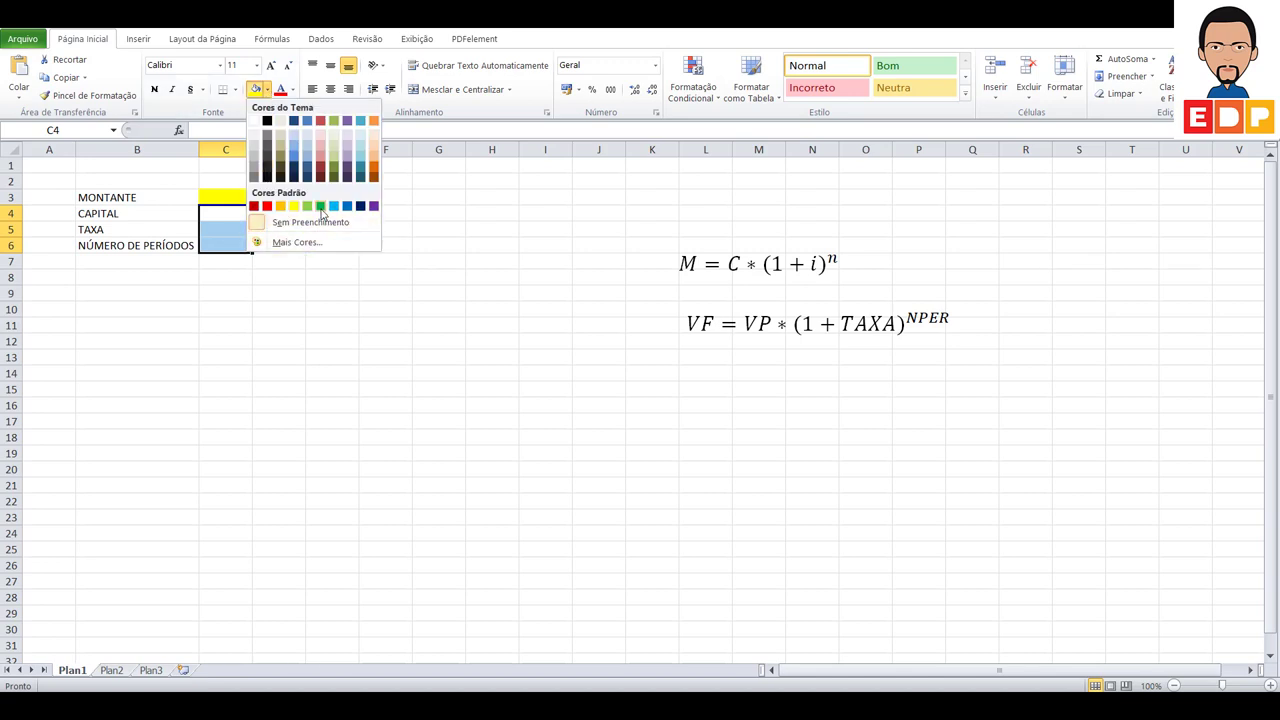
{"action": "left_click", "coordinate": [345, 282]}
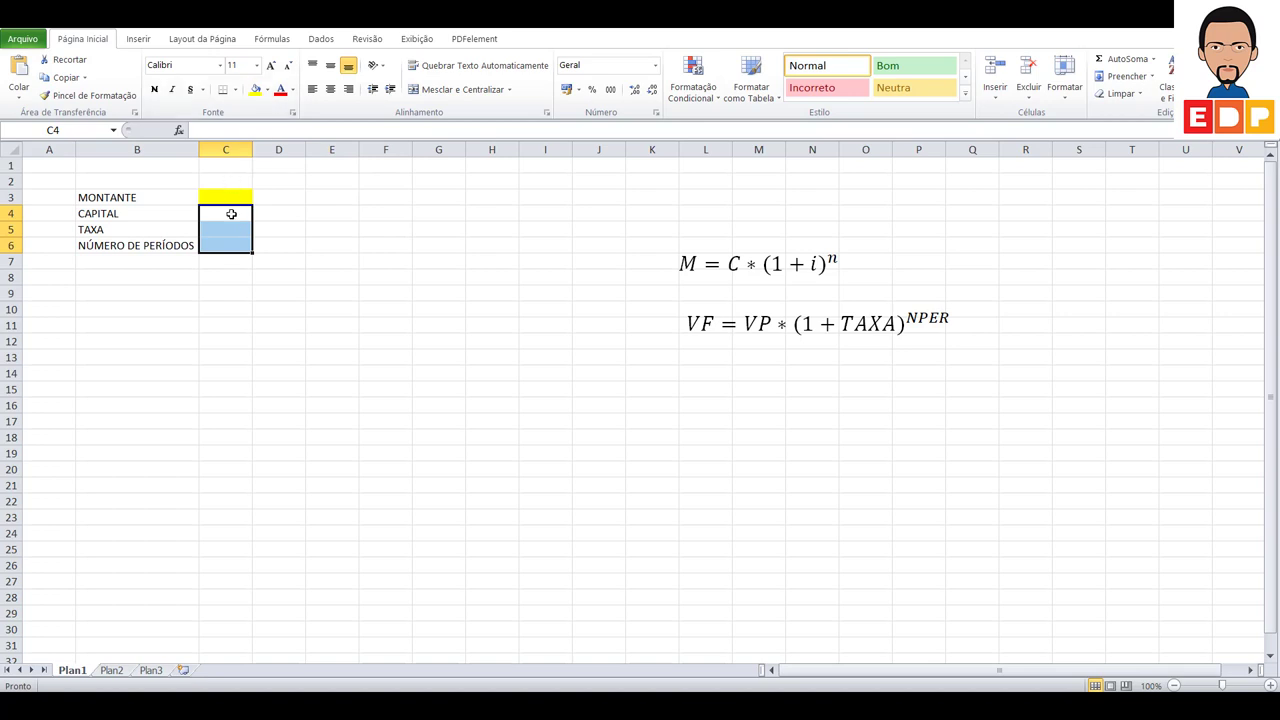
{"action": "left_click_drag", "start_coordinate": [232, 214], "coordinate": [230, 245]}
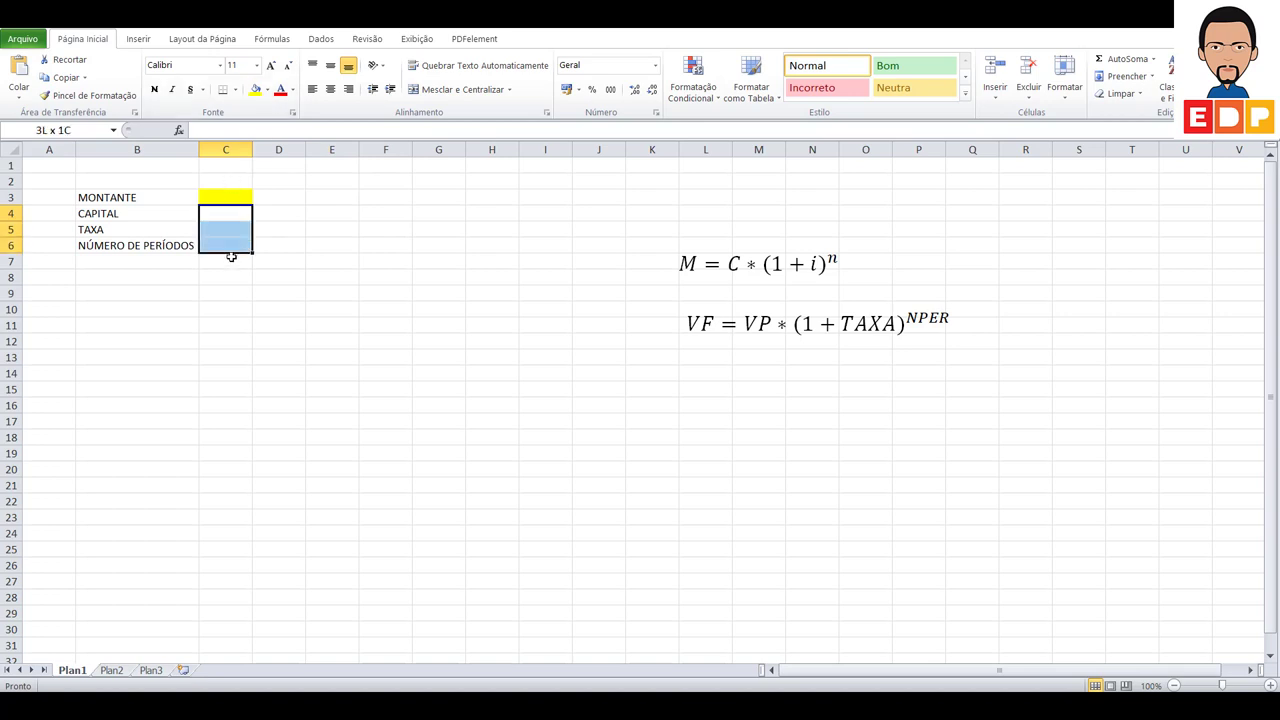
{"action": "left_click", "coordinate": [267, 89]}
{"action": "left_click", "coordinate": [322, 208]}
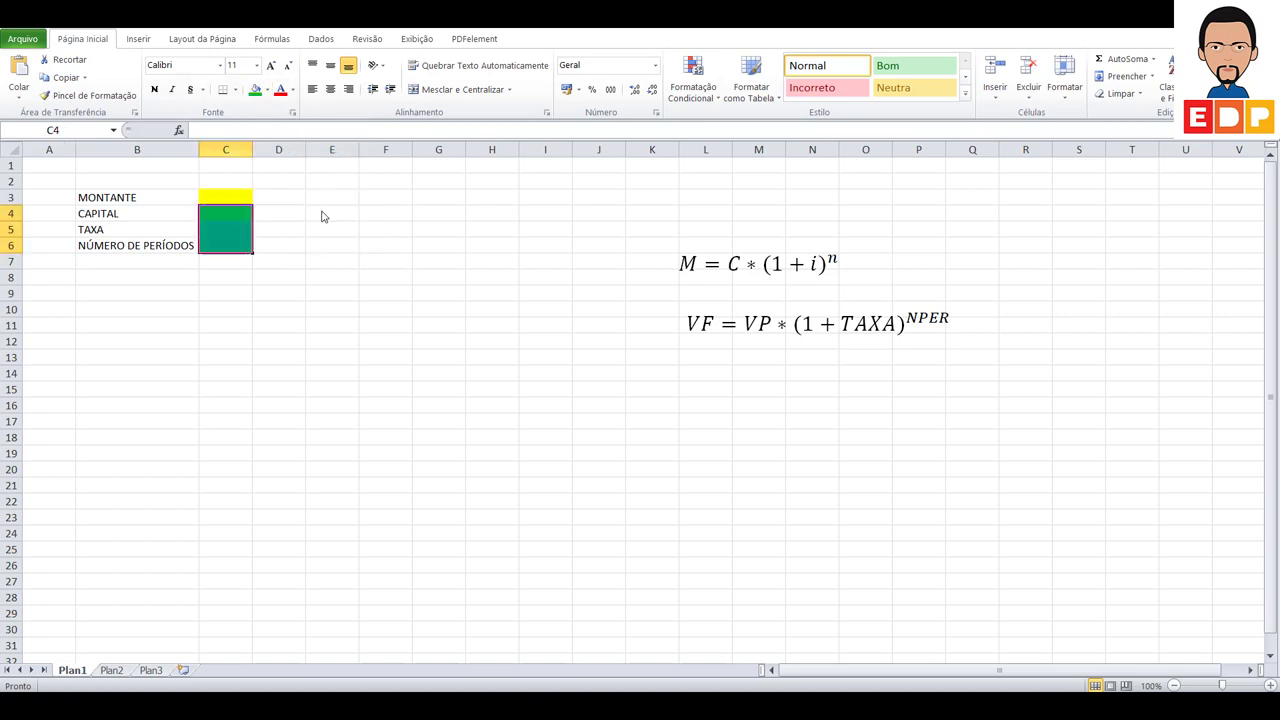
{"action": "left_click", "coordinate": [418, 372]}
{"action": "left_click", "coordinate": [221, 214]}
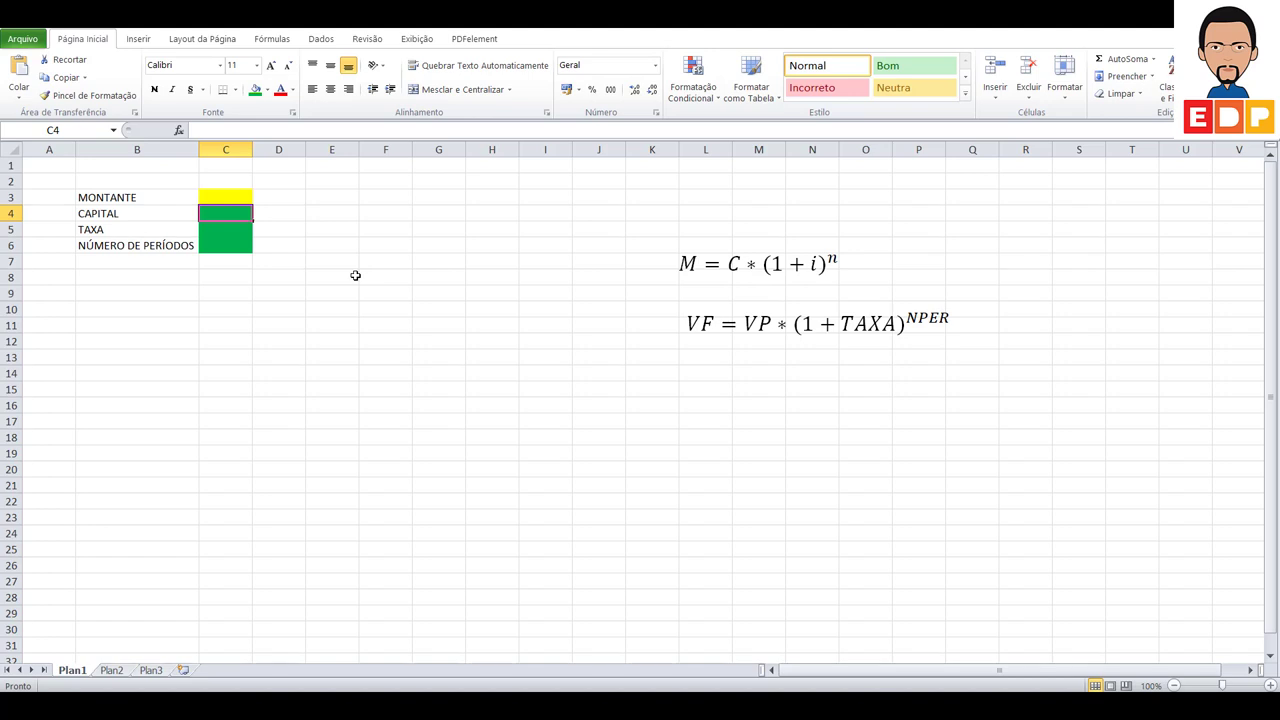
Enter 1000 in C4, 0,05 in C5 and 10 in C6
{"action": "type", "text": "100"}
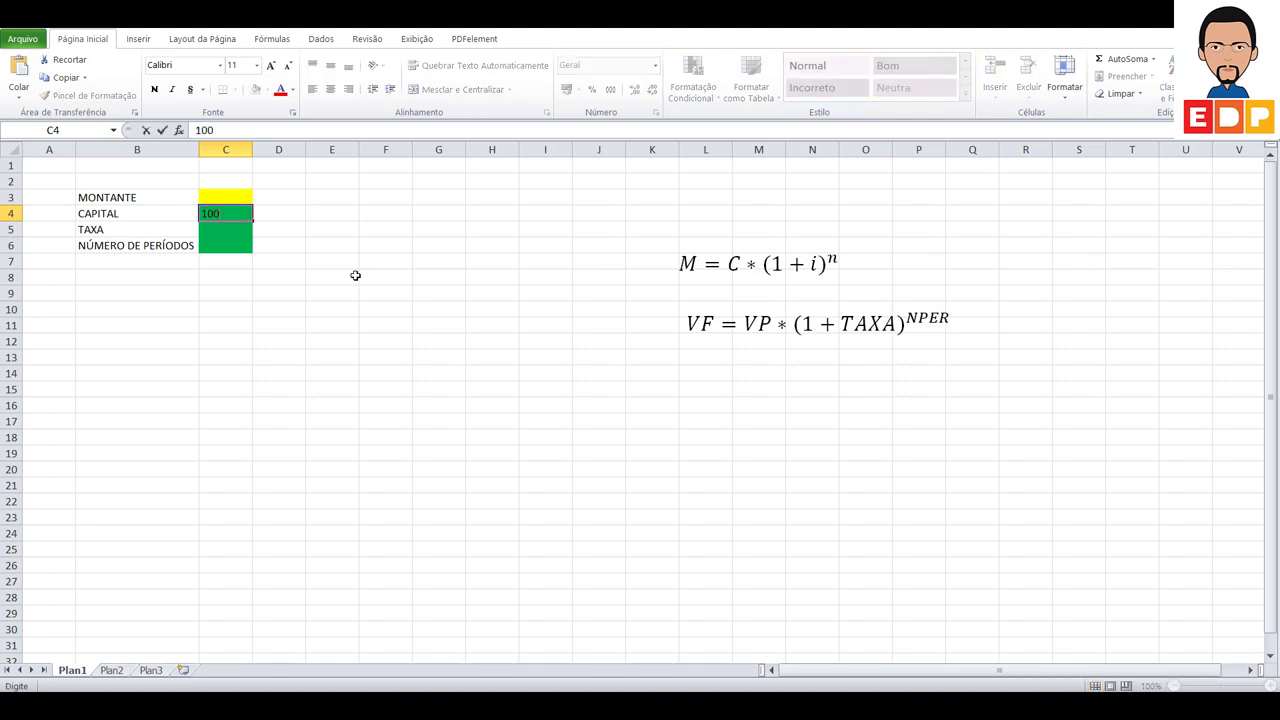
{"action": "type", "text": "0"}
{"action": "key", "text": "Return"}
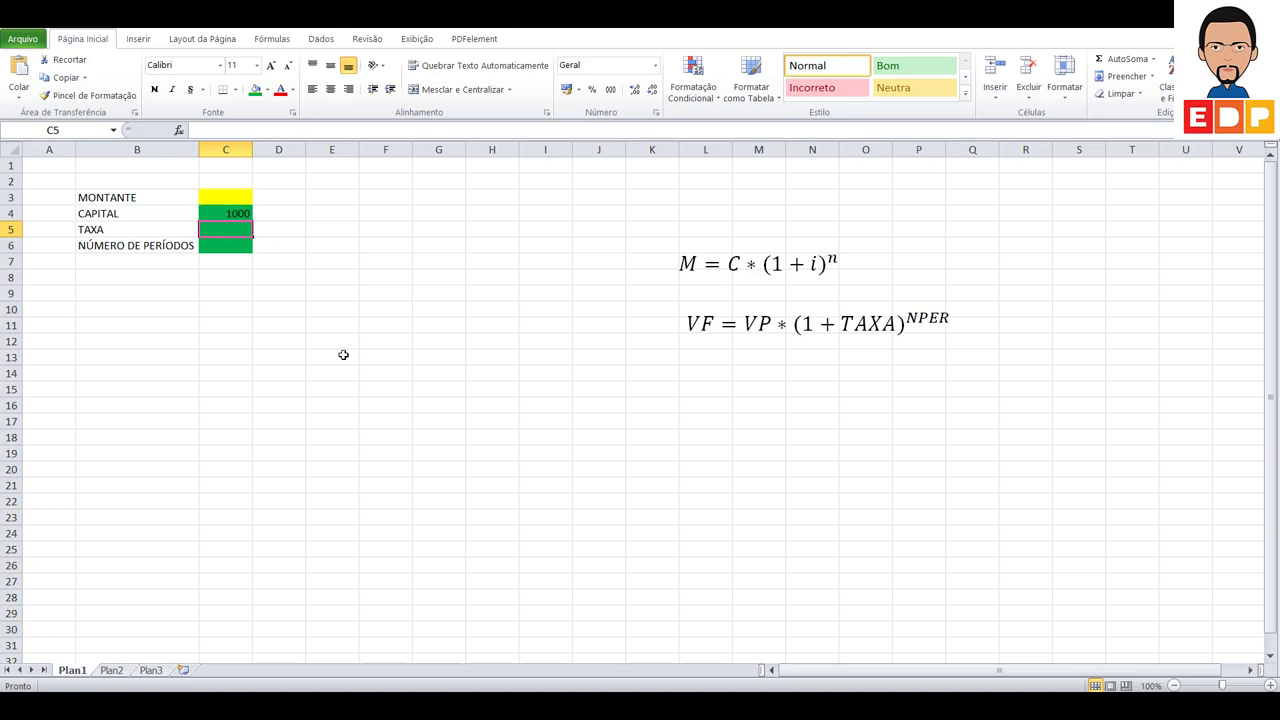
{"action": "type", "text": "0,05"}
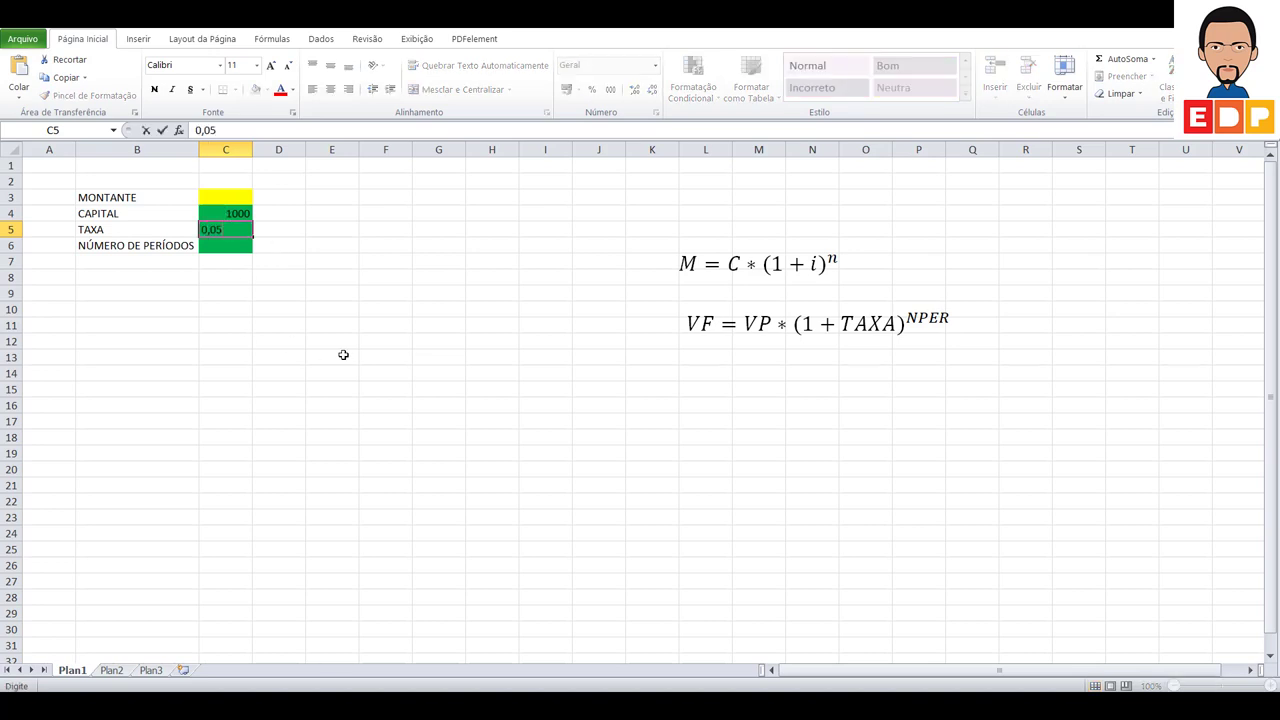
{"action": "key", "text": "Return"}
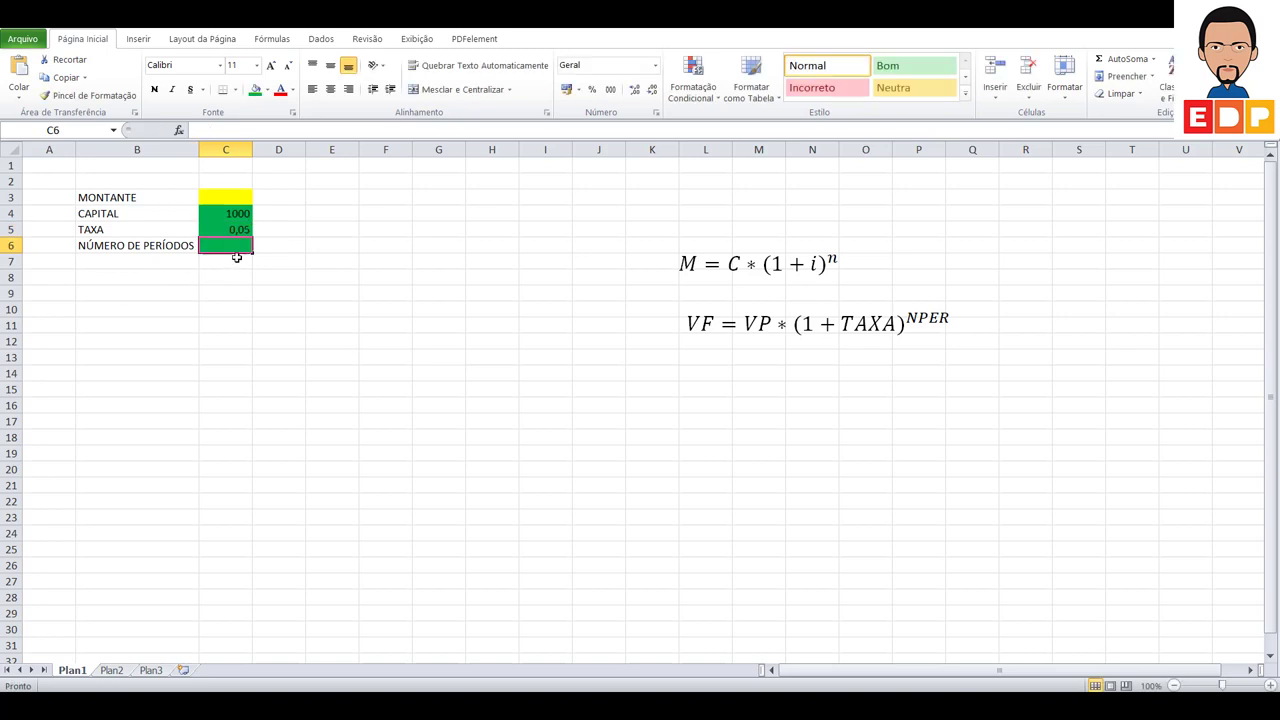
{"action": "type", "text": "10"}
{"action": "key", "text": "Return"}
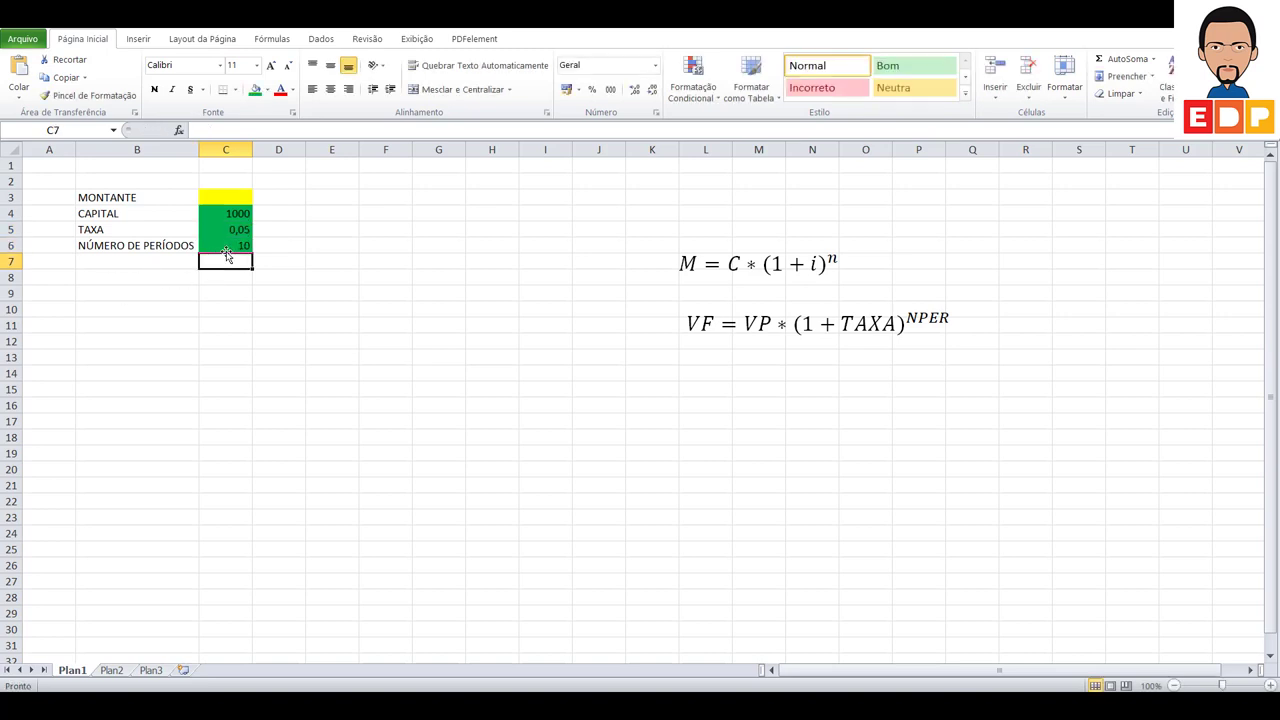
{"action": "left_click", "coordinate": [229, 199]}
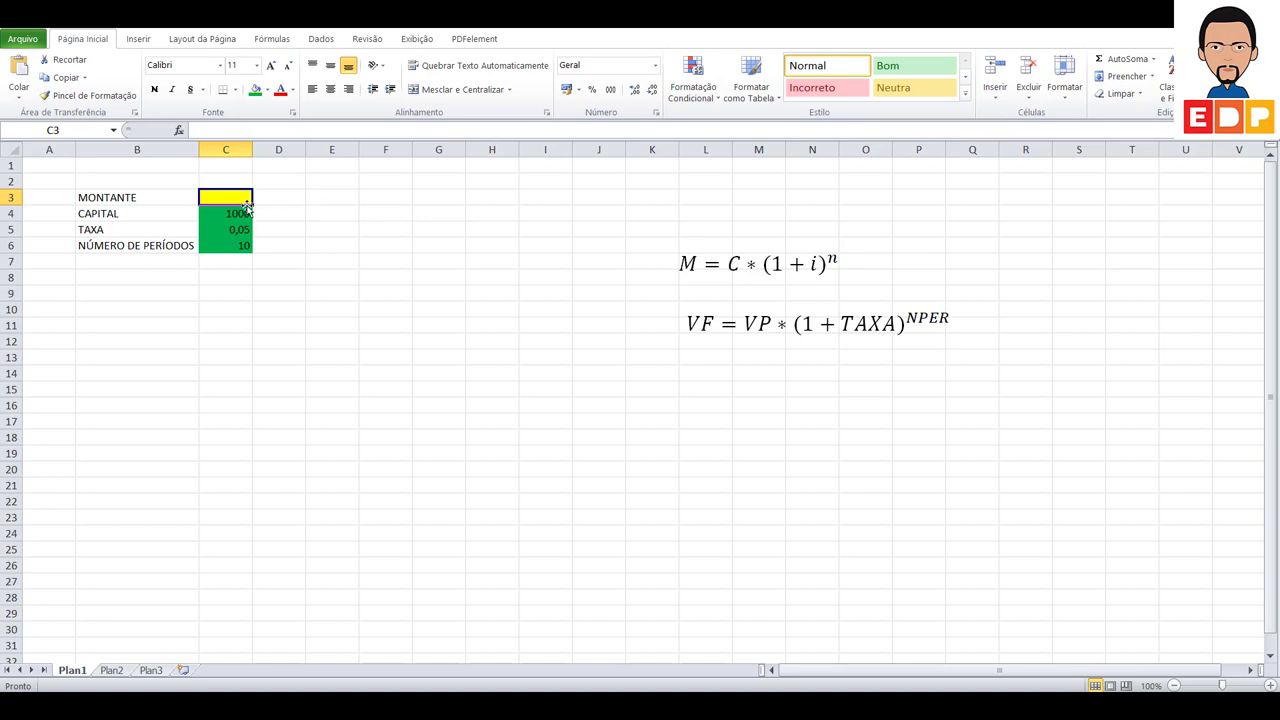
Enter =VF(C5;C6;;C4) in C3, returning -R$ 1.628,89
{"action": "type", "text": "=VF"}
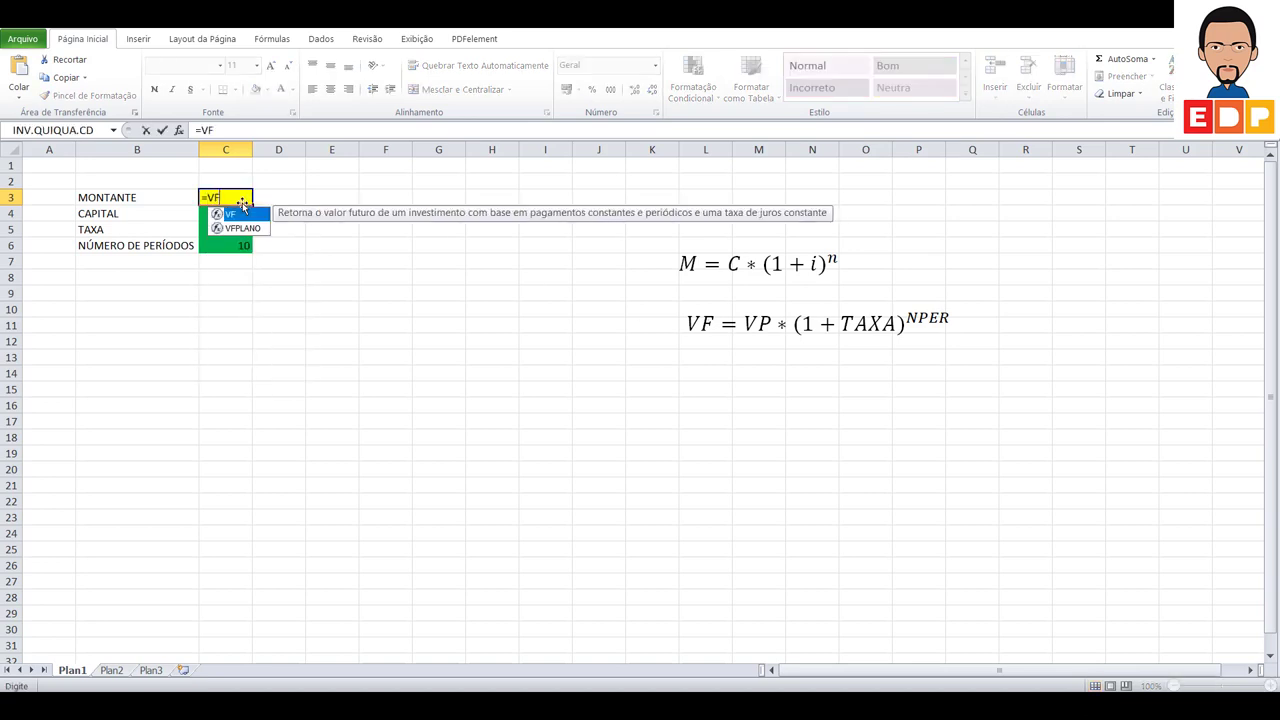
{"action": "type", "text": "("}
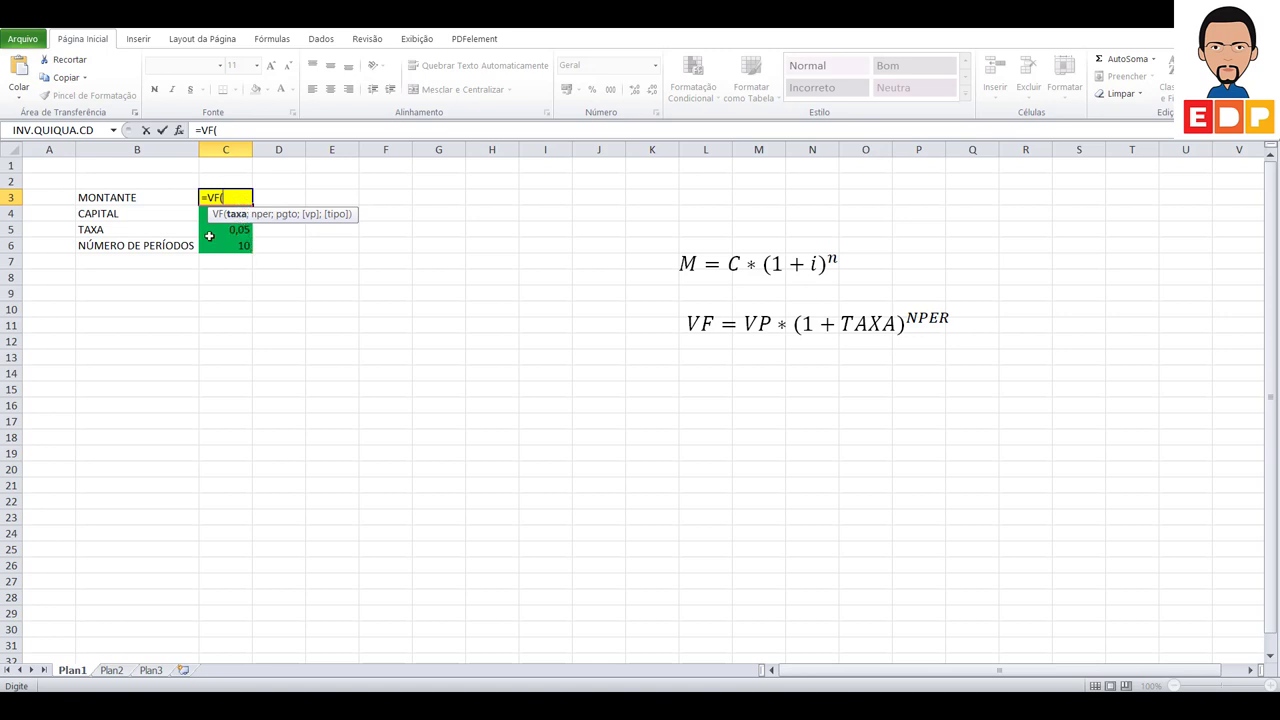
{"action": "left_click", "coordinate": [210, 231]}
{"action": "type", "text": ";"}
{"action": "left_click", "coordinate": [232, 247]}
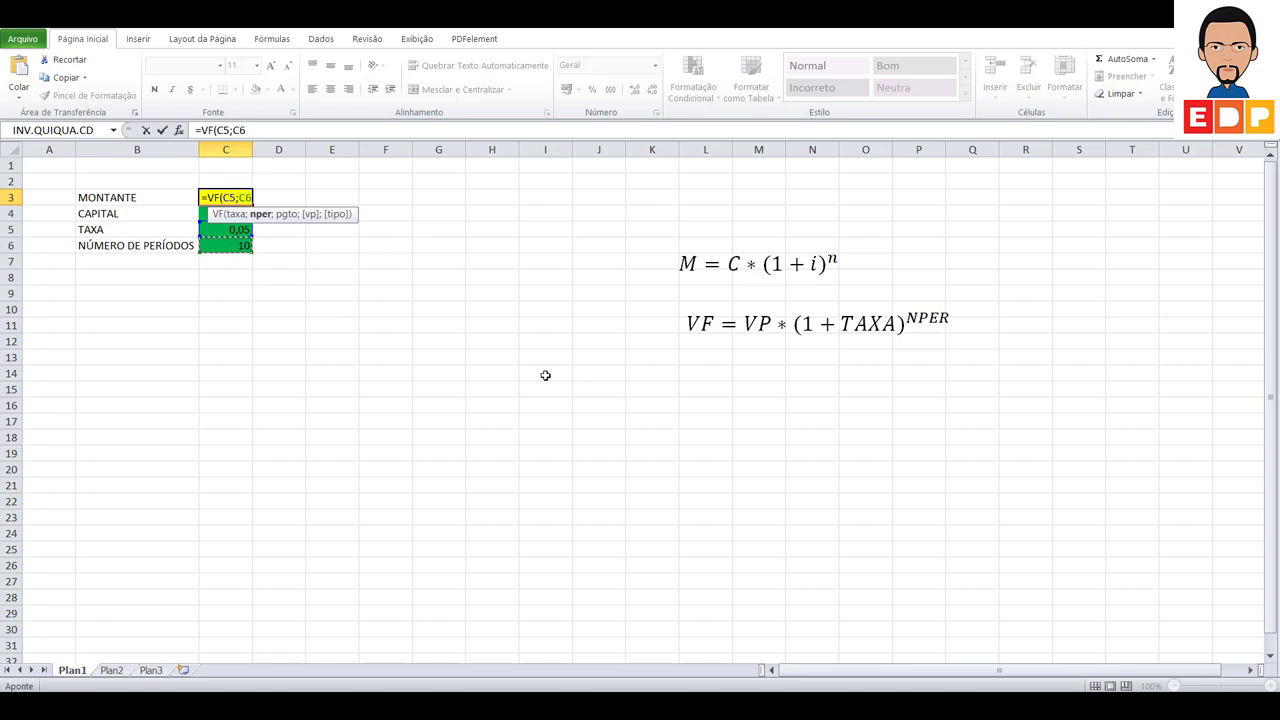
{"action": "type", "text": ";"}
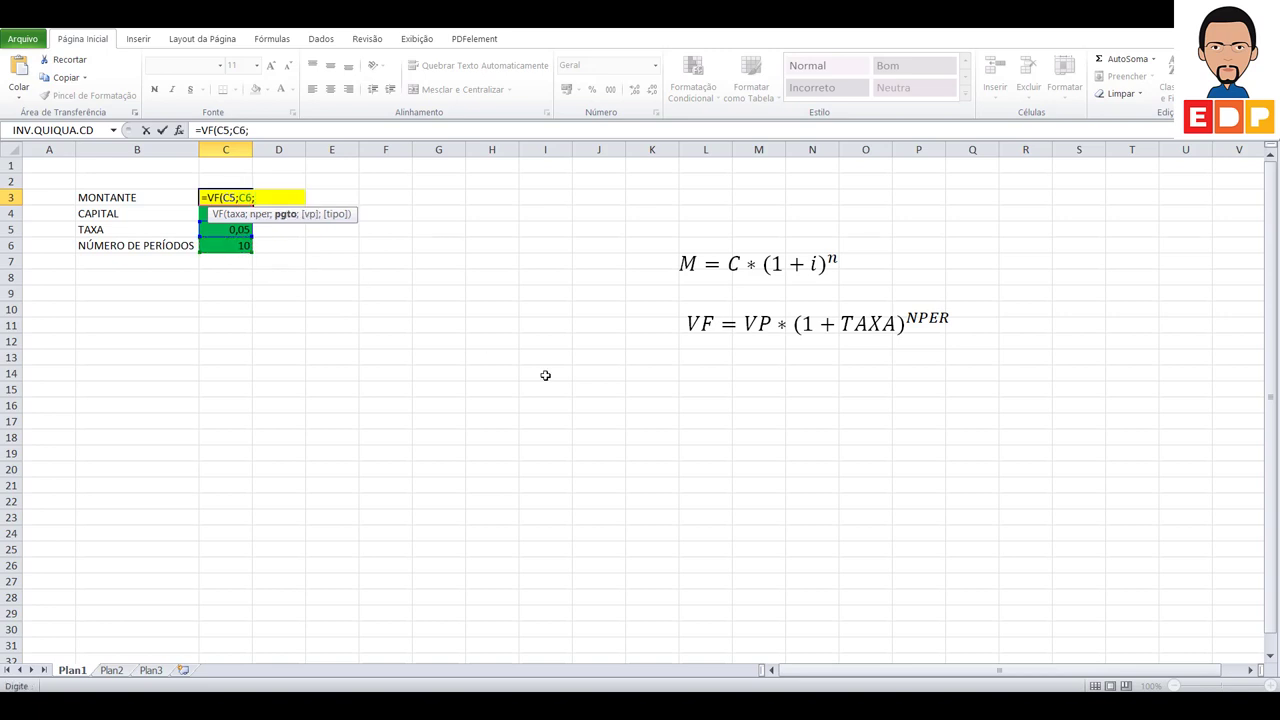
{"action": "type", "text": ";"}
{"action": "left_click", "coordinate": [202, 214]}
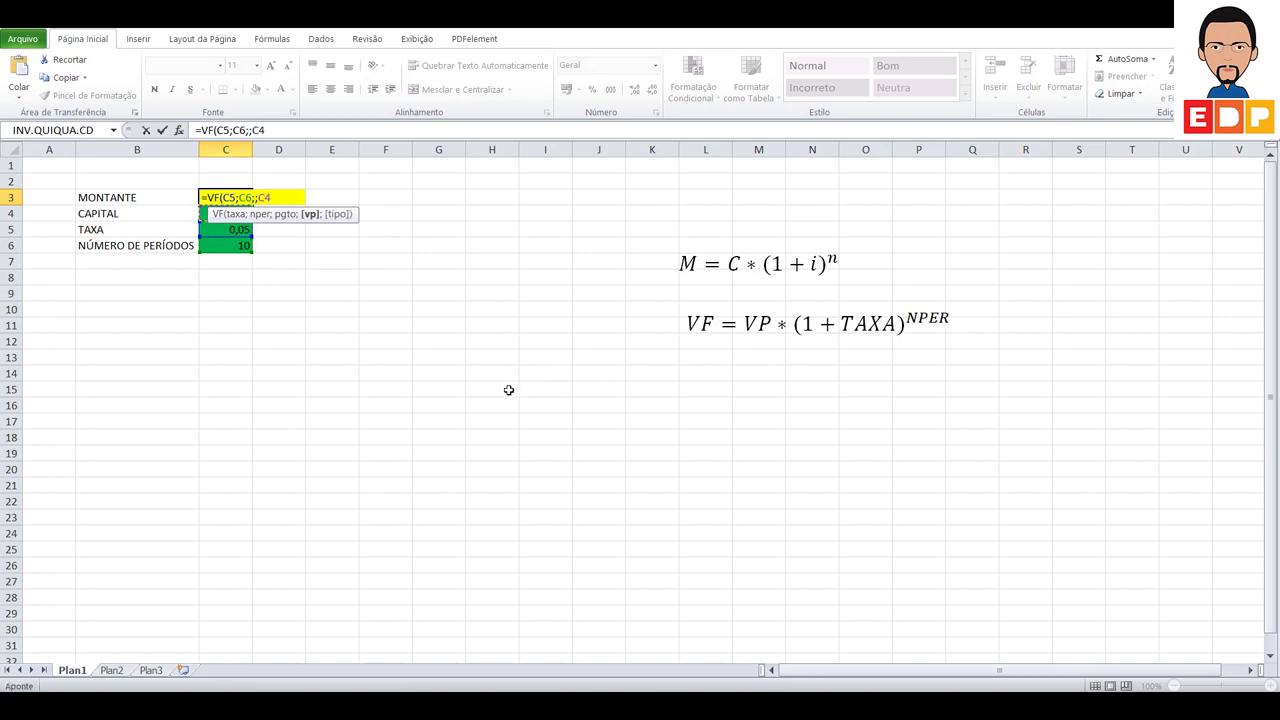
{"action": "type", "text": ")"}
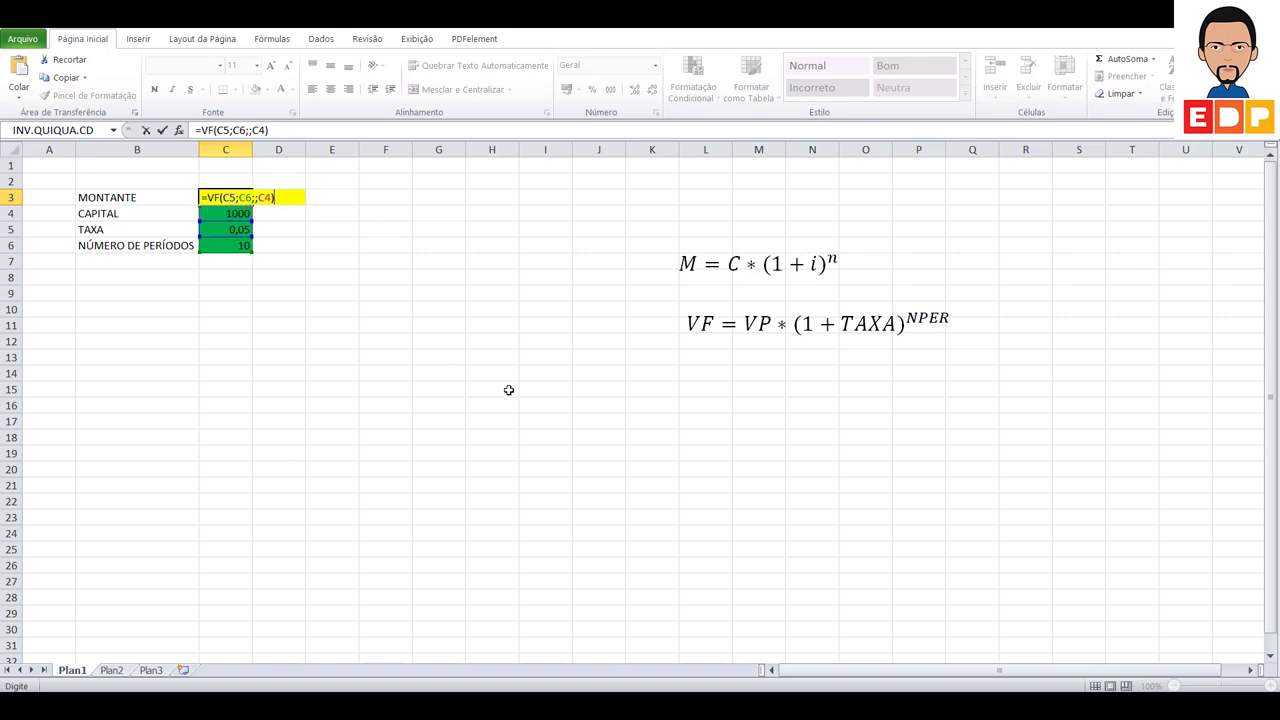
{"action": "key", "text": "Return"}
Format the capital in C4 as accounting currency, R$ 1.000,00
{"action": "left_click", "coordinate": [416, 388]}
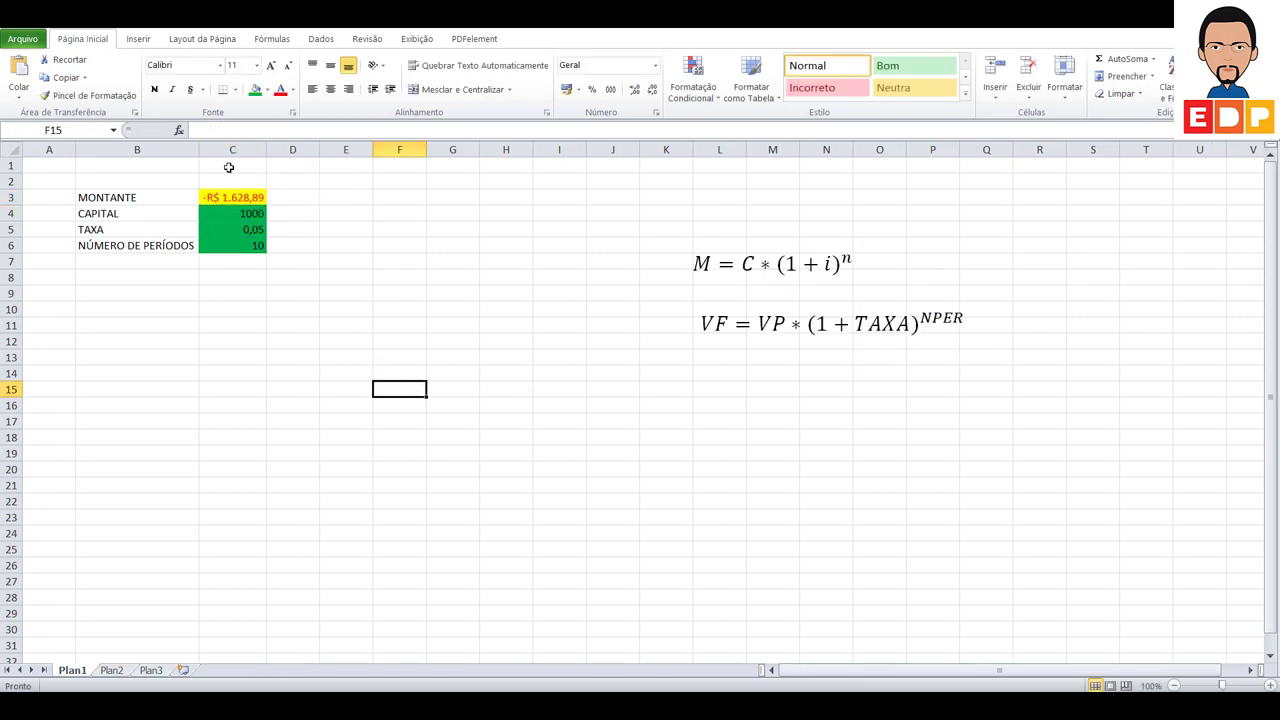
{"action": "left_click", "coordinate": [222, 198]}
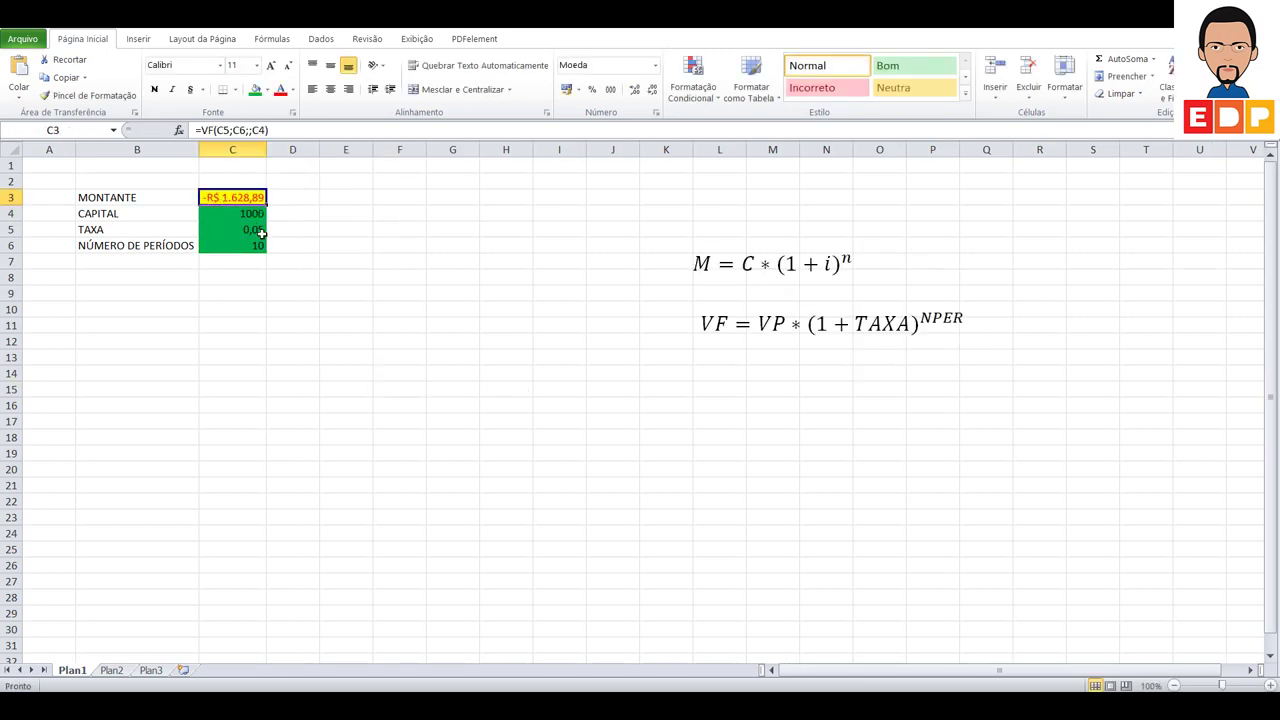
{"action": "left_click", "coordinate": [257, 218]}
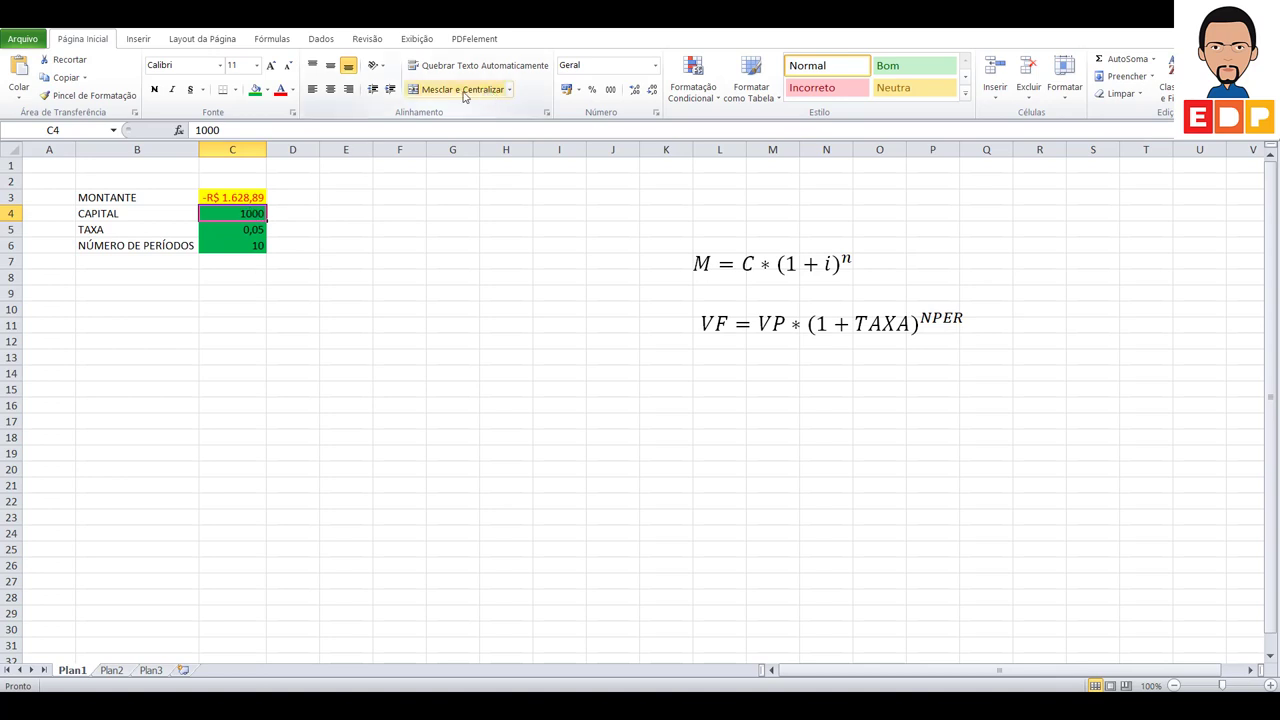
{"action": "left_click", "coordinate": [568, 92]}
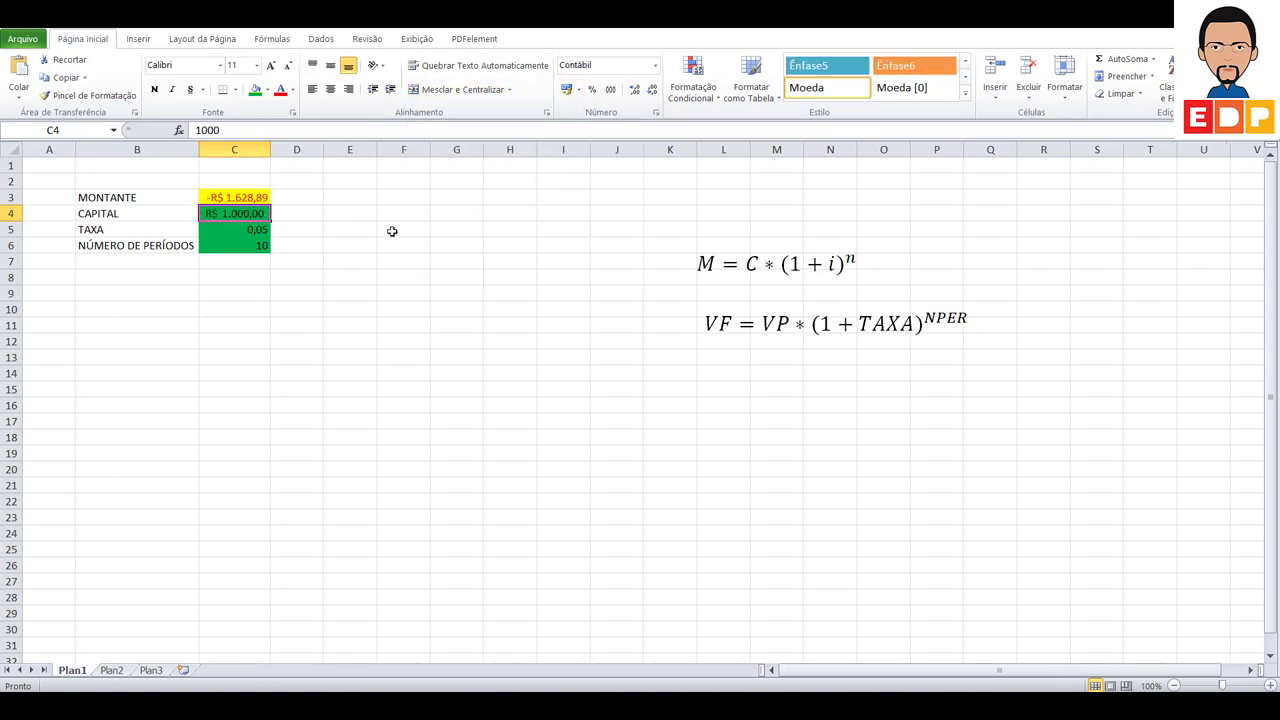
Format the rate in C5 as a percentage, 5%
{"action": "left_click", "coordinate": [254, 232]}
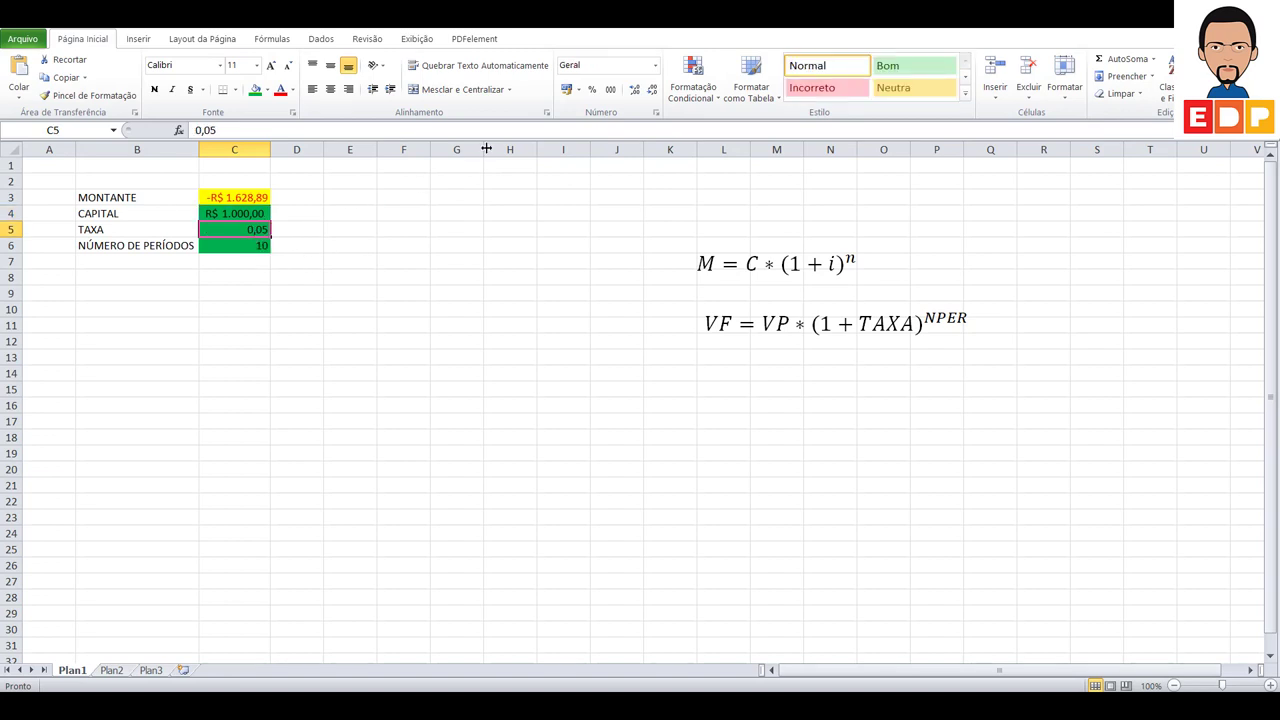
{"action": "left_click", "coordinate": [592, 89]}
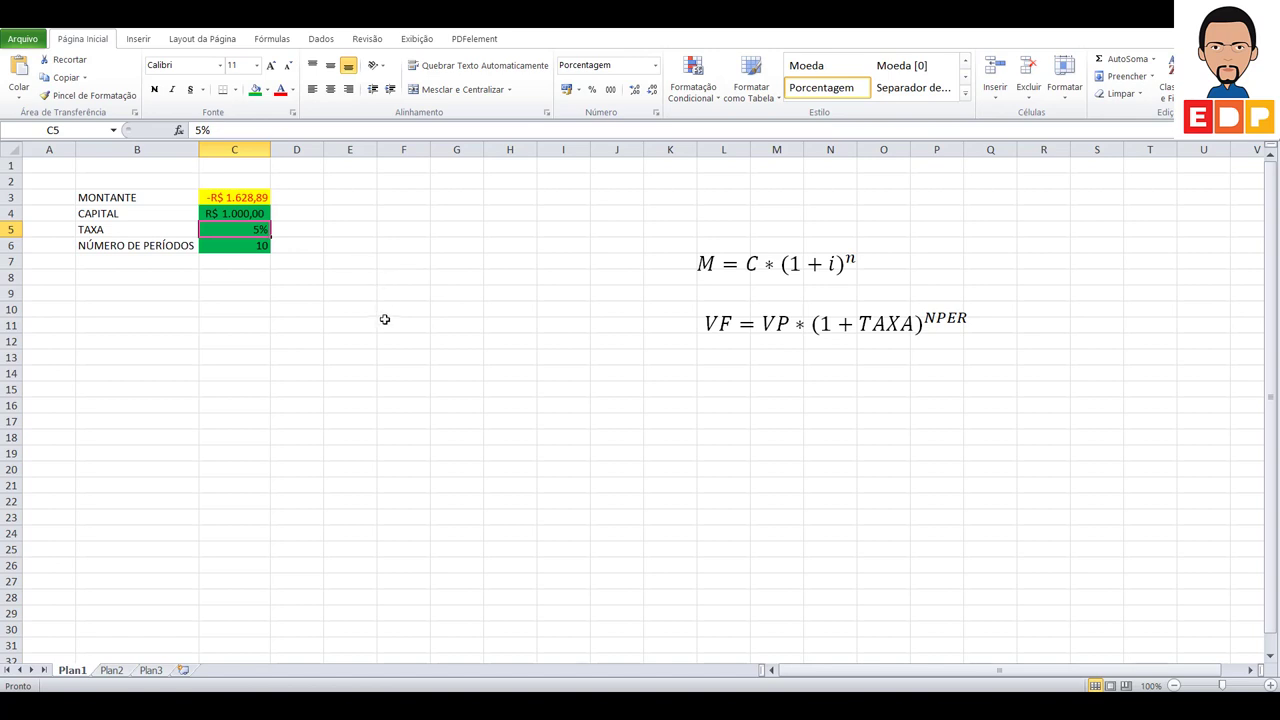
{"action": "left_click", "coordinate": [384, 320]}
{"action": "left_click", "coordinate": [255, 200]}
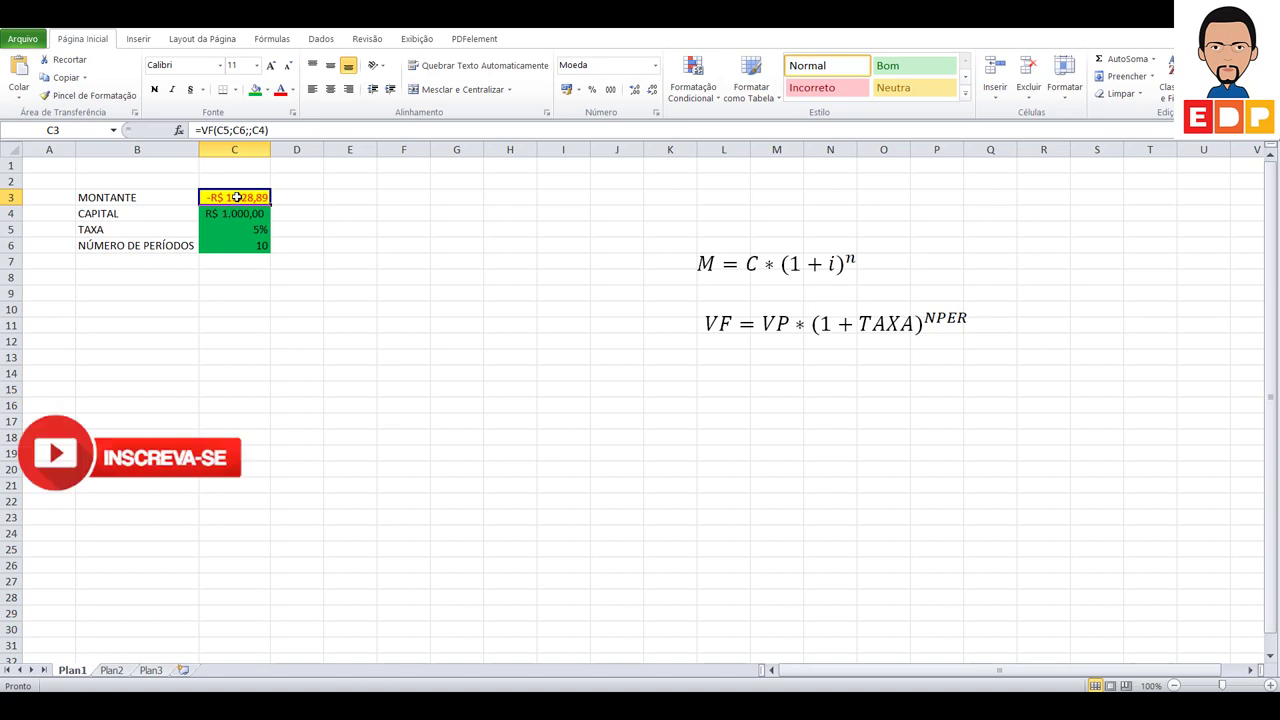
{"action": "right_click", "coordinate": [238, 197]}
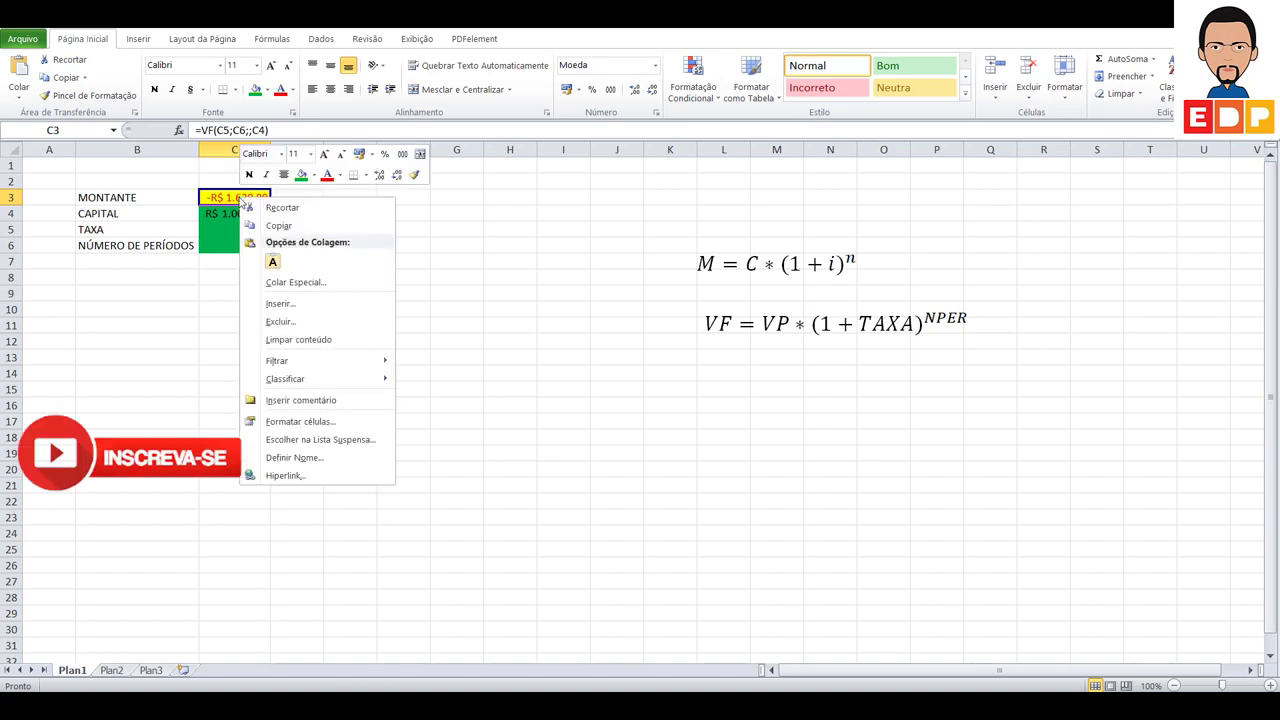
{"action": "left_click", "coordinate": [298, 421]}
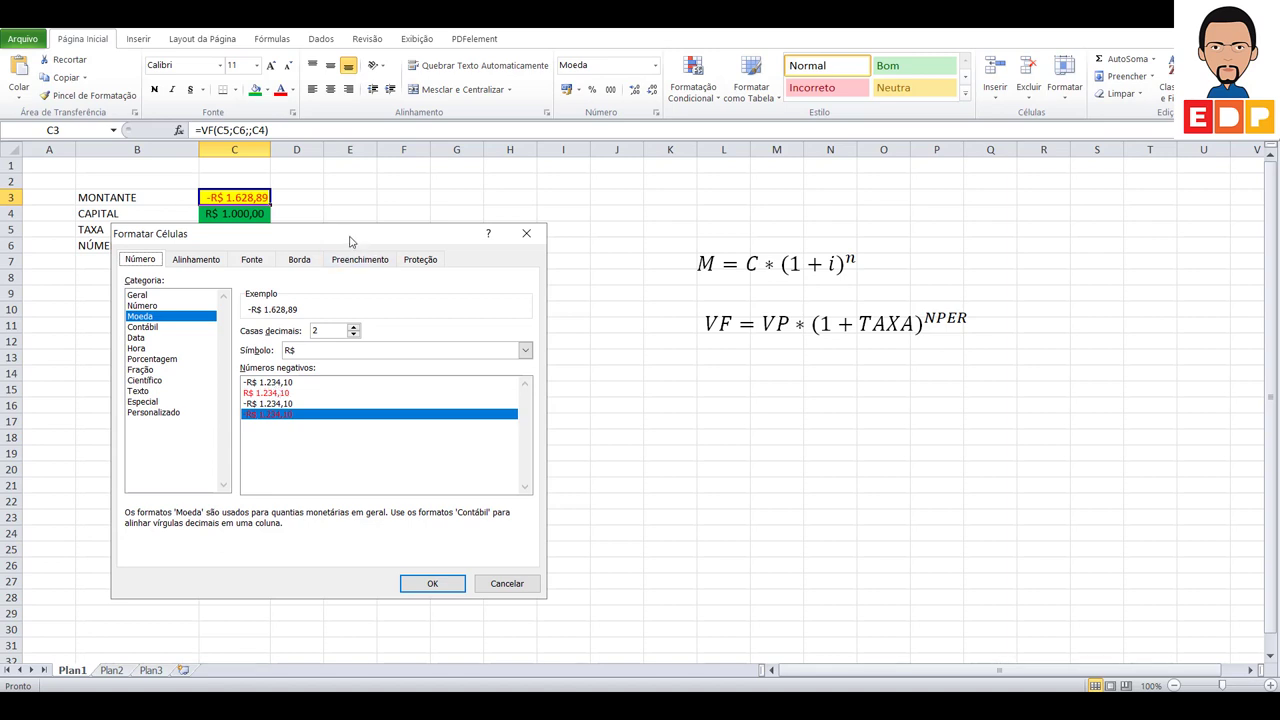
{"action": "left_click_drag", "start_coordinate": [352, 238], "coordinate": [645, 198]}
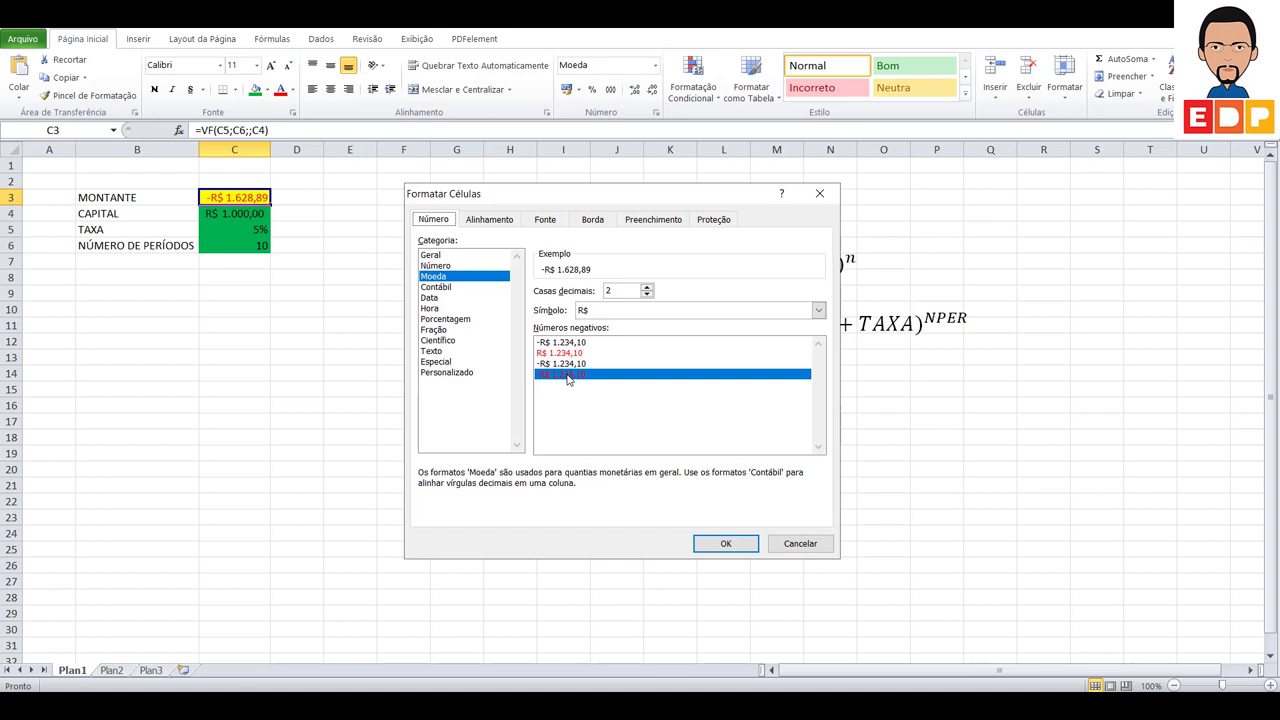
{"action": "left_click", "coordinate": [800, 543]}
{"action": "left_click", "coordinate": [380, 408]}
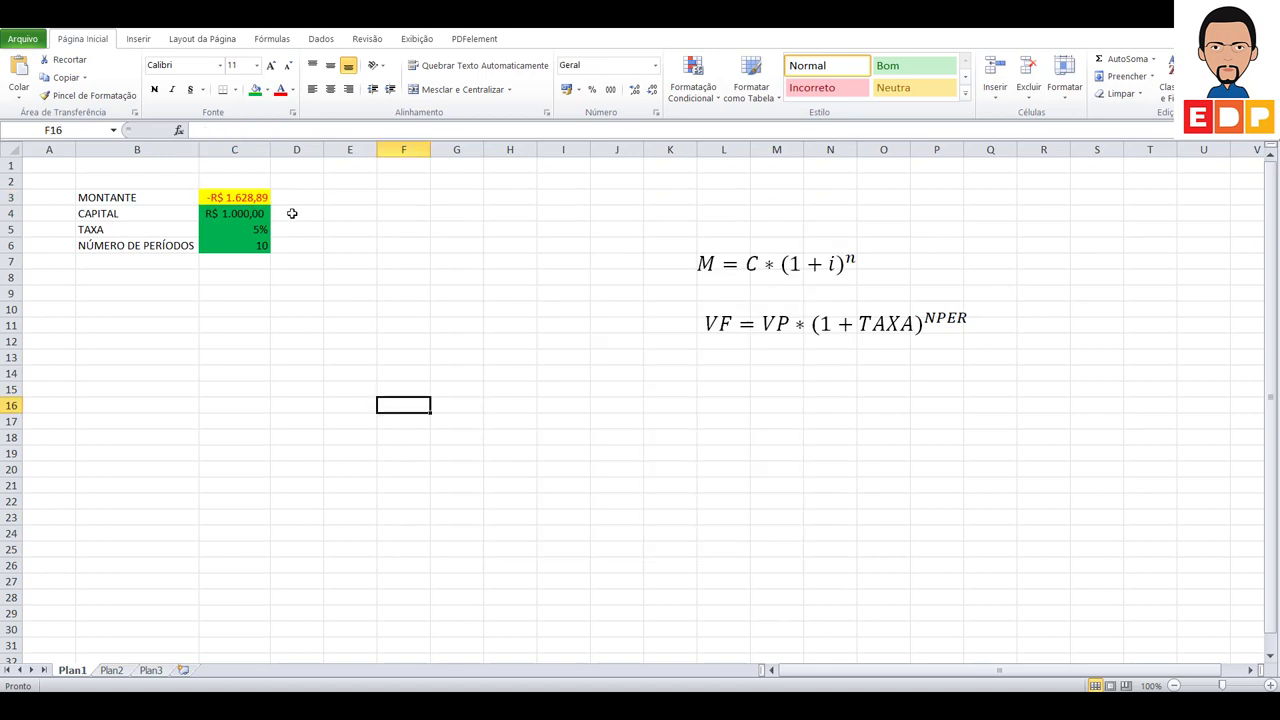
{"action": "left_click", "coordinate": [152, 285]}
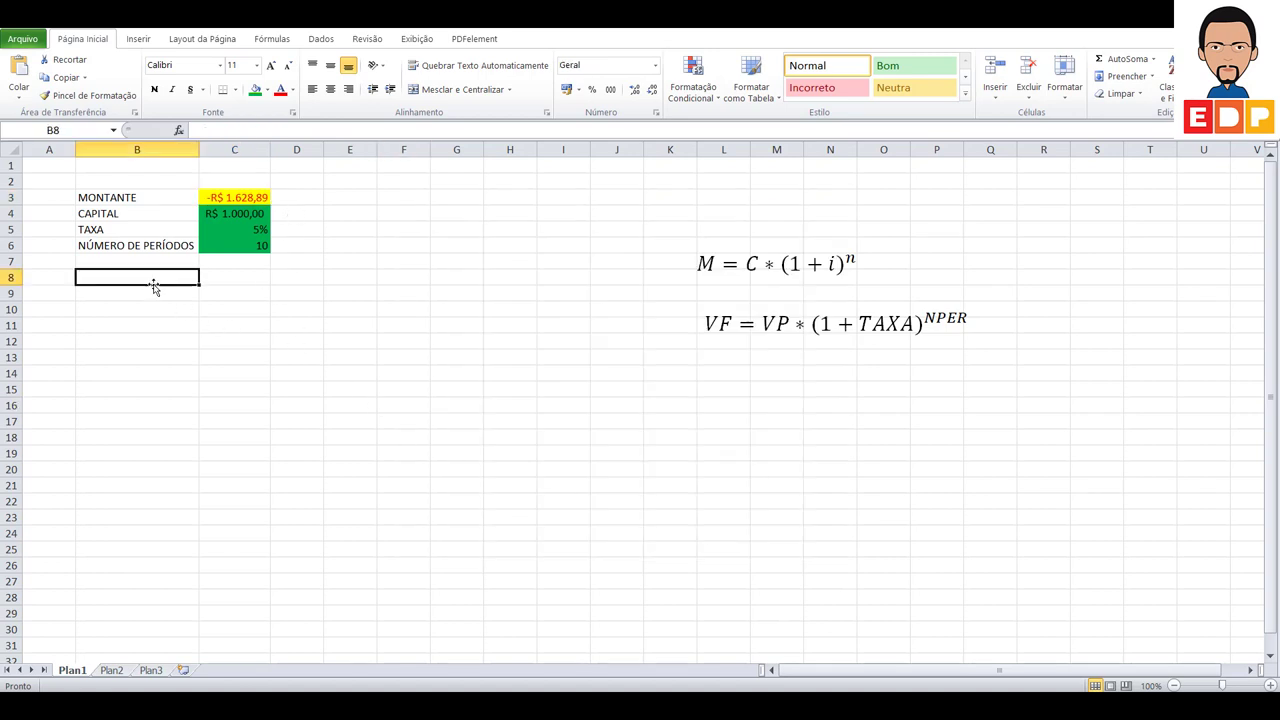
{"action": "left_click", "coordinate": [250, 283]}
{"action": "type", "text": "="}
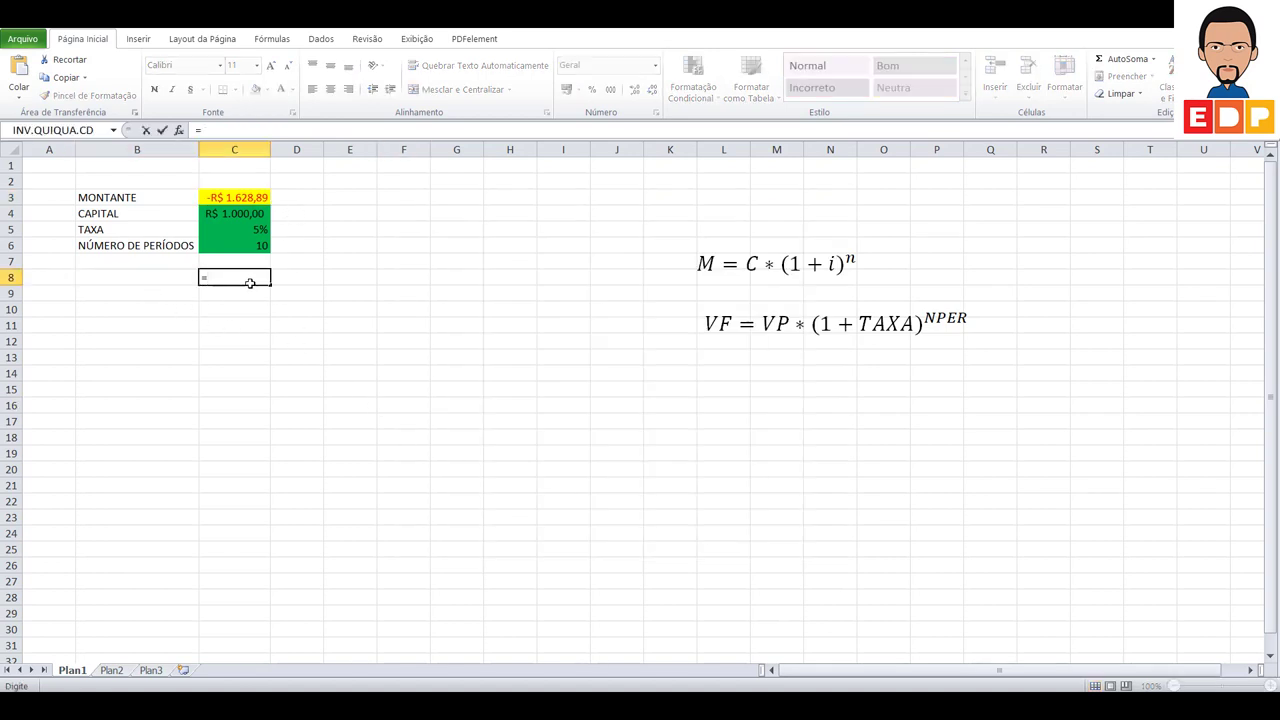
{"action": "left_click", "coordinate": [236, 215]}
{"action": "type", "text": "*(1"}
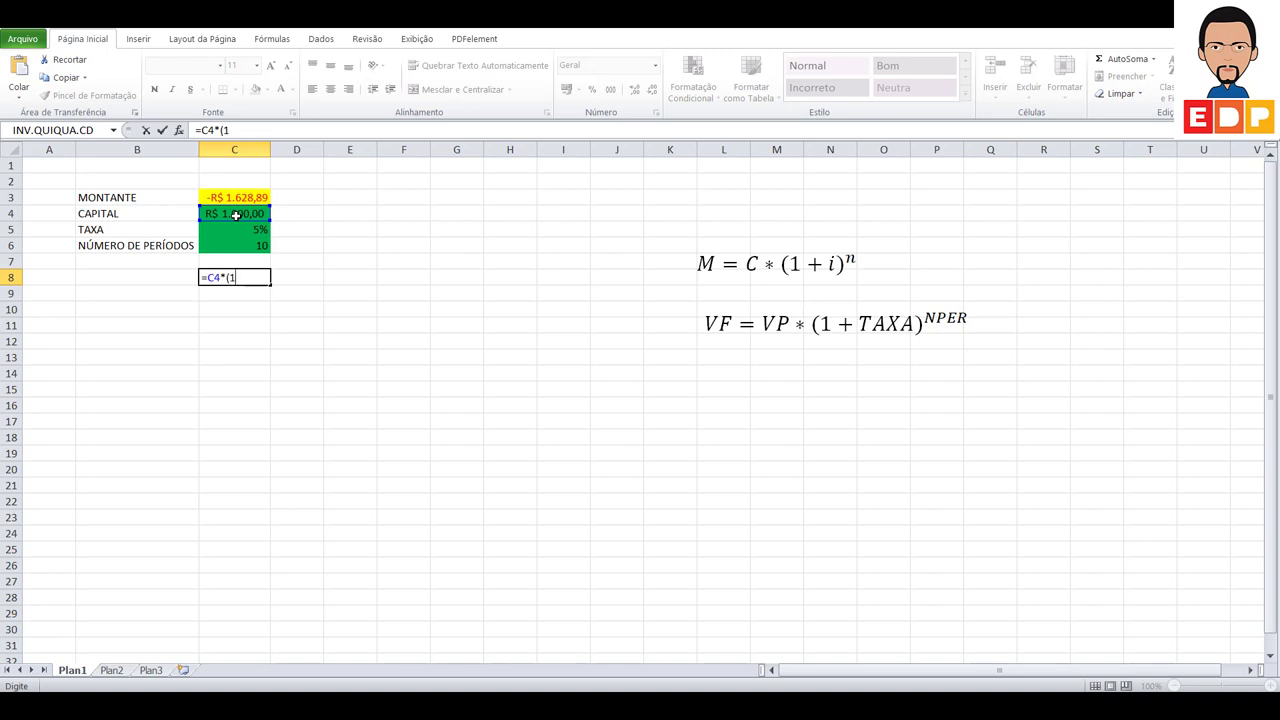
{"action": "type", "text": "+"}
{"action": "left_click", "coordinate": [247, 230]}
{"action": "type", "text": ")"}
{"action": "type", "text": "^"}
{"action": "left_click", "coordinate": [252, 244]}
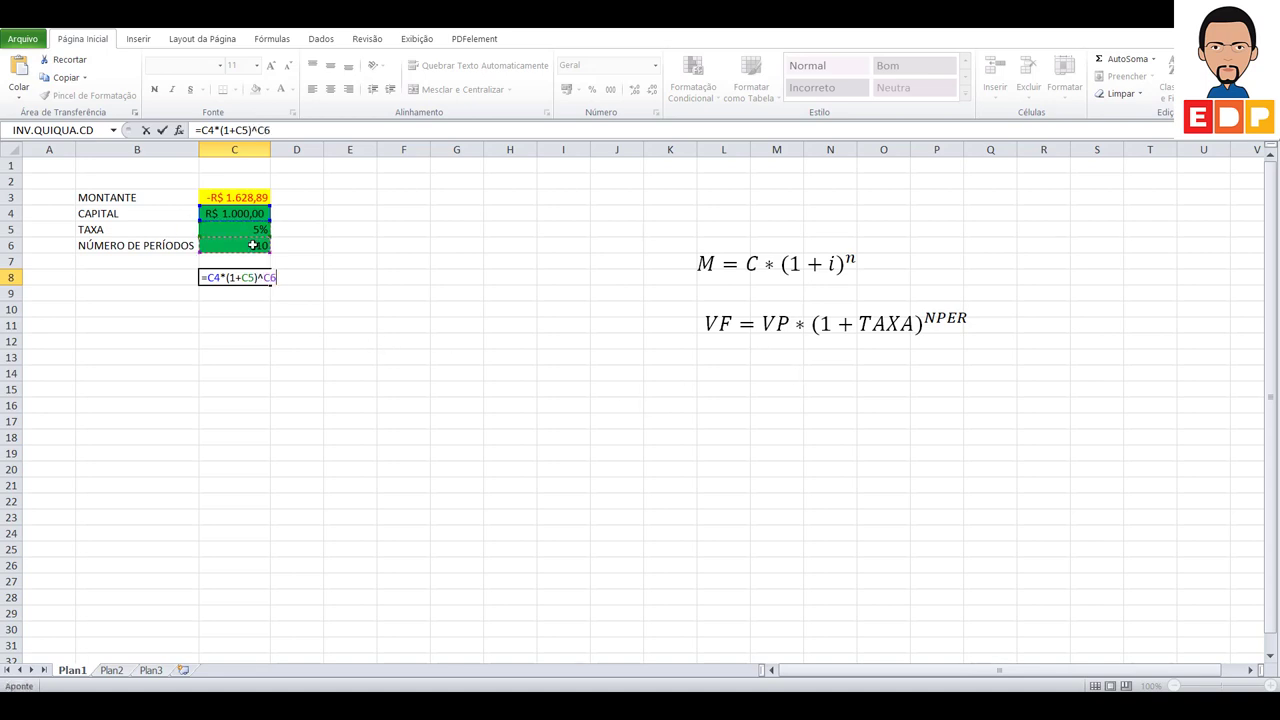
{"action": "key", "text": "Return"}
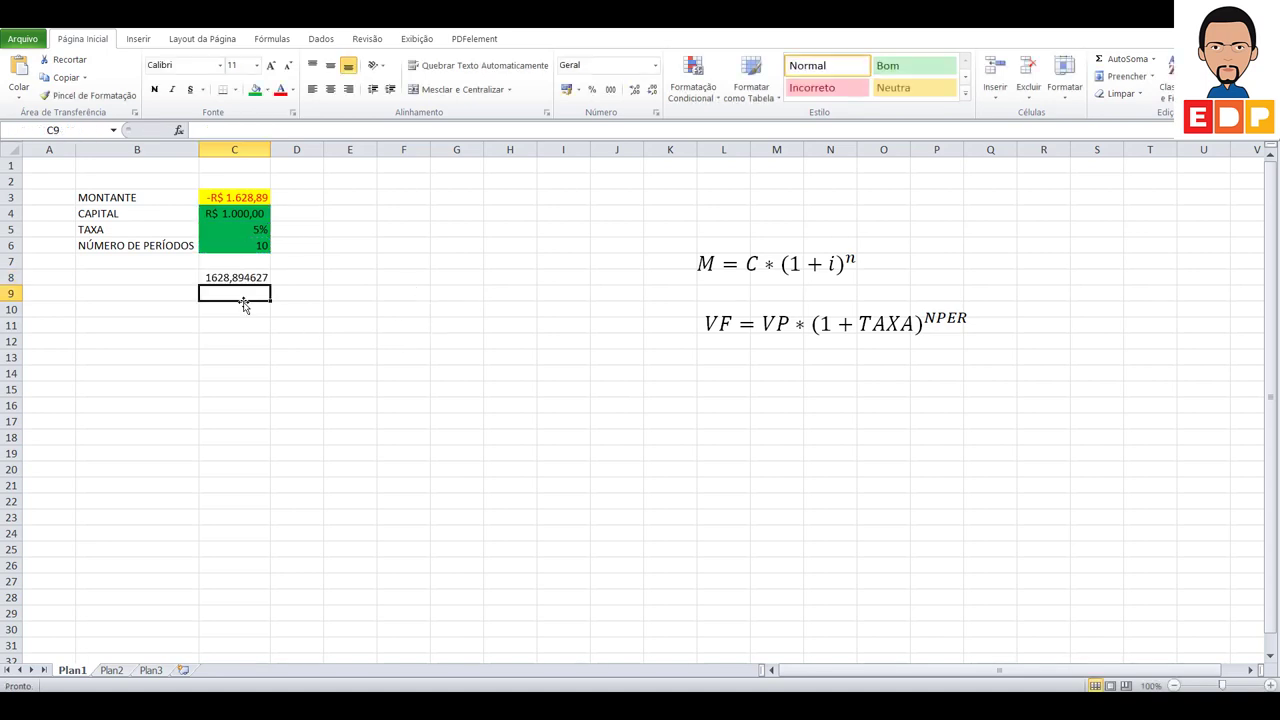
{"action": "left_click", "coordinate": [242, 278]}
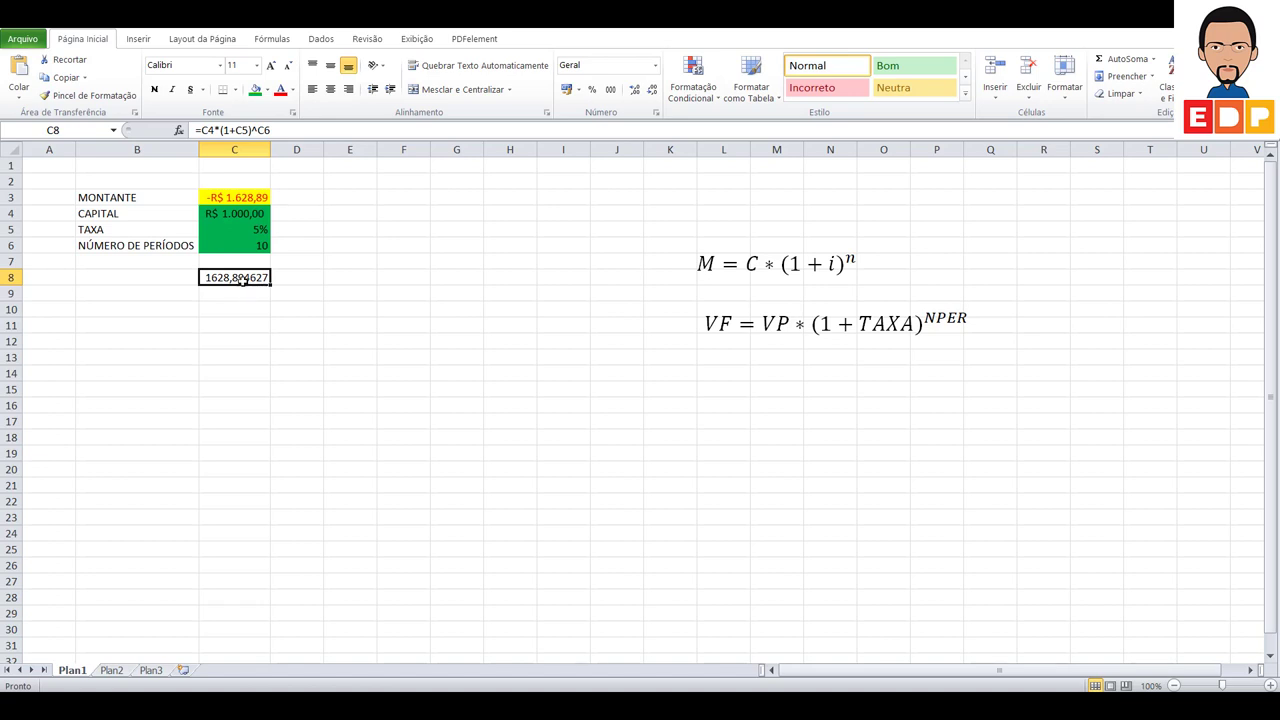
{"action": "key", "text": "Delete"}
{"action": "left_click", "coordinate": [206, 360]}
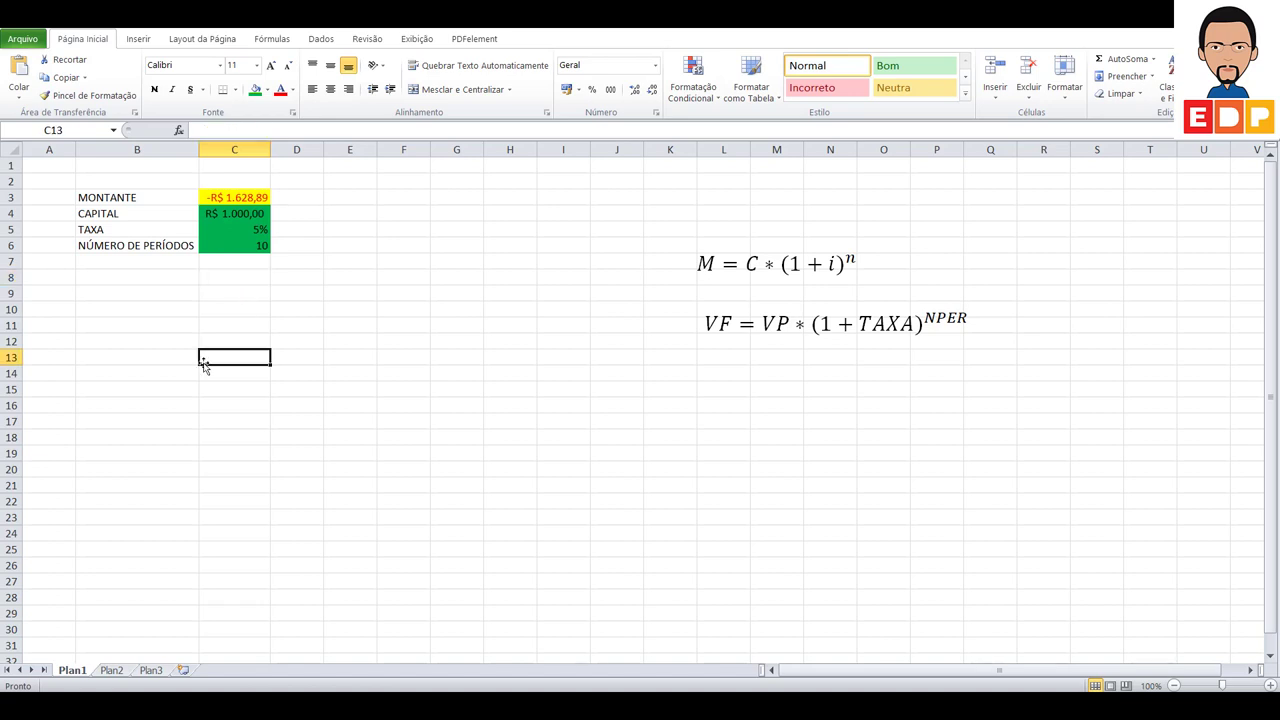
{"action": "left_click", "coordinate": [130, 278]}
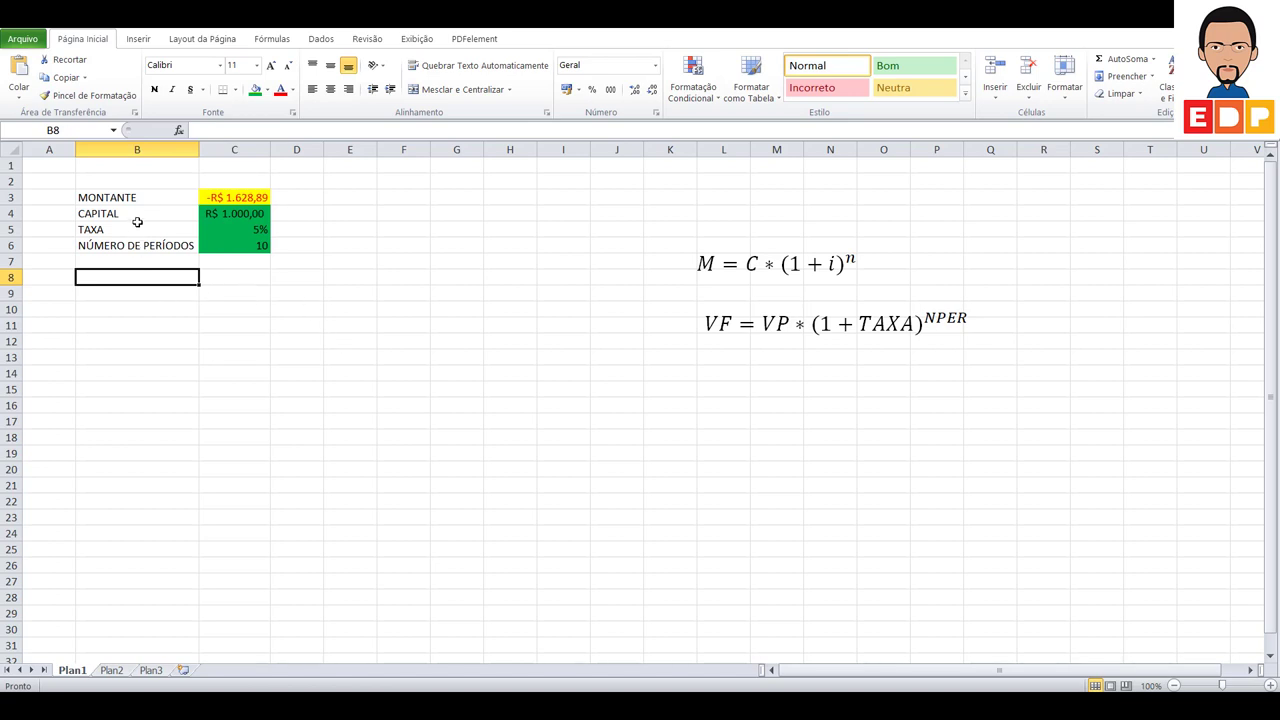
Copy the labels from B3:B6 into B9:B12
{"action": "left_click_drag", "start_coordinate": [139, 199], "coordinate": [146, 242]}
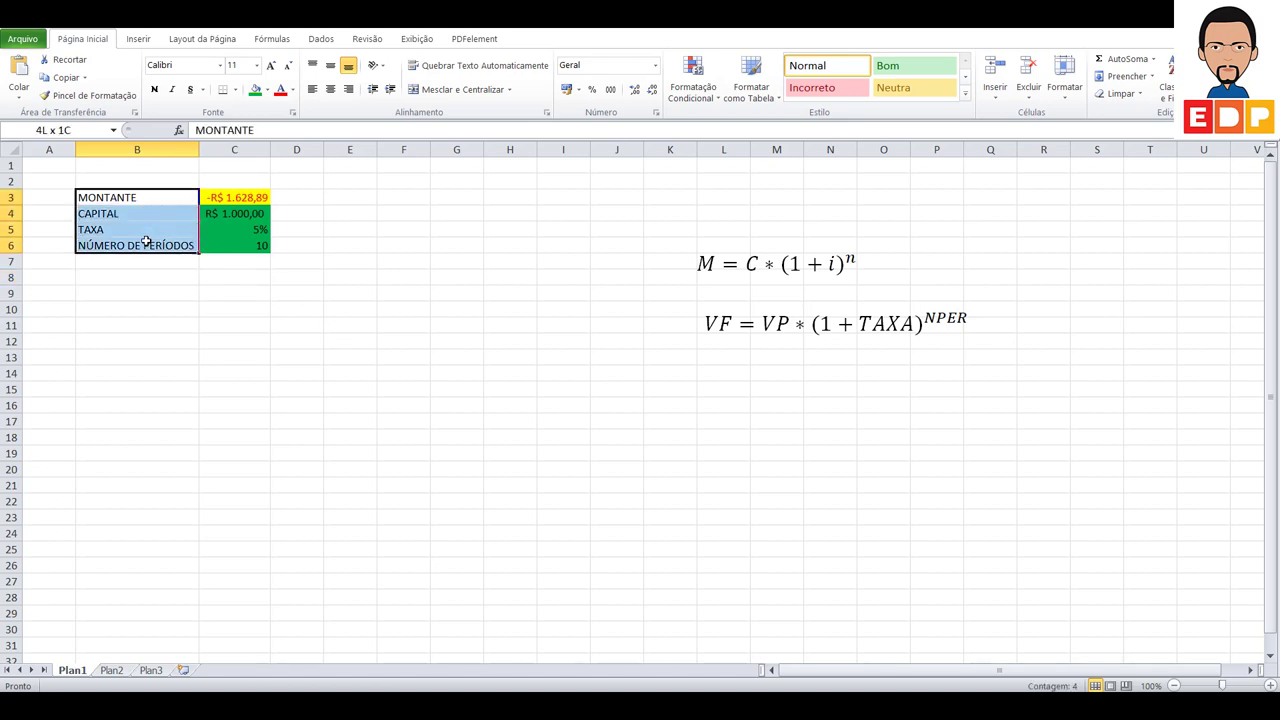
{"action": "right_click", "coordinate": [147, 243]}
{"action": "left_click", "coordinate": [185, 270]}
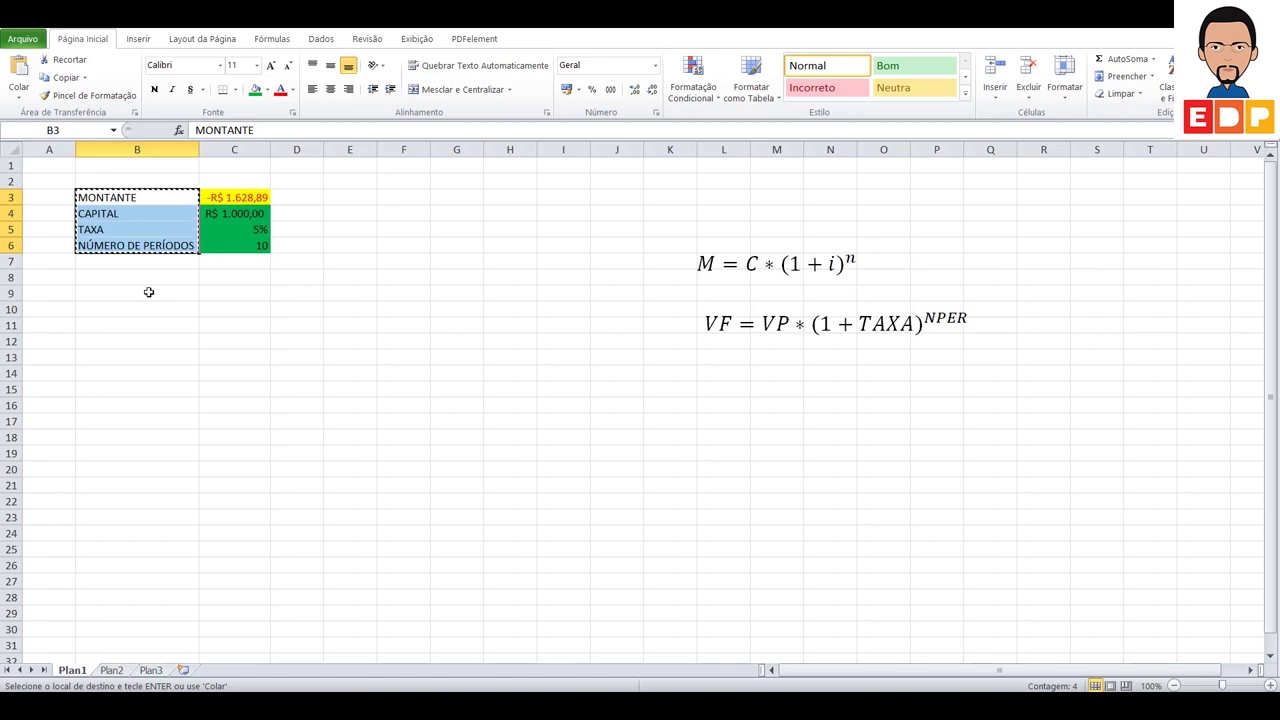
{"action": "right_click", "coordinate": [148, 292]}
{"action": "left_click", "coordinate": [195, 358]}
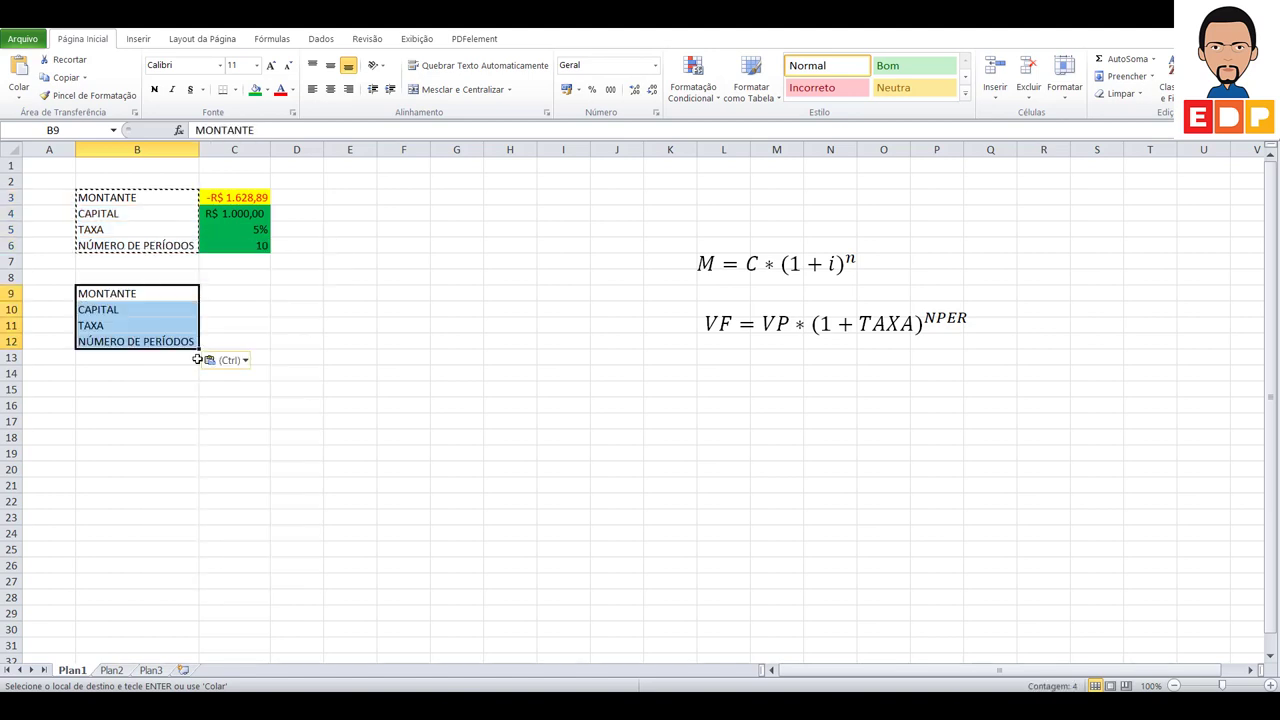
{"action": "left_click", "coordinate": [457, 420]}
Fill C9 and C11:C12 green and C10 yellow
{"action": "left_click", "coordinate": [213, 310]}
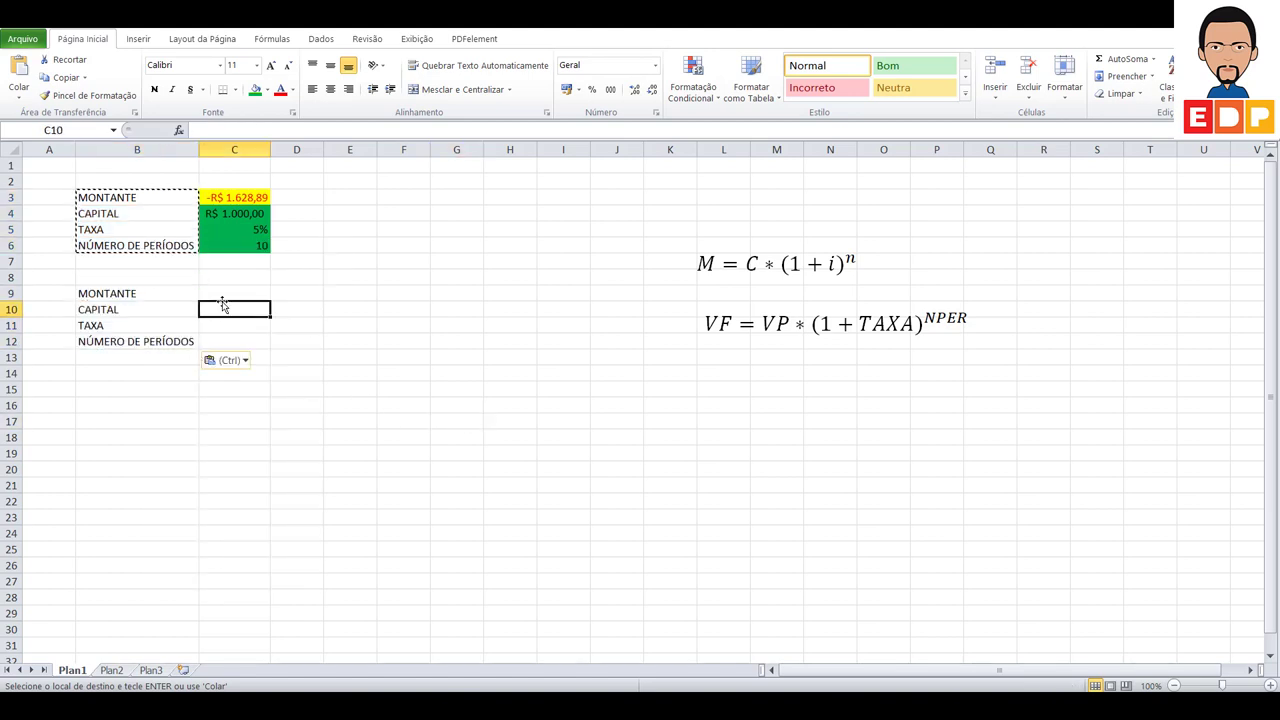
{"action": "left_click", "coordinate": [222, 294]}
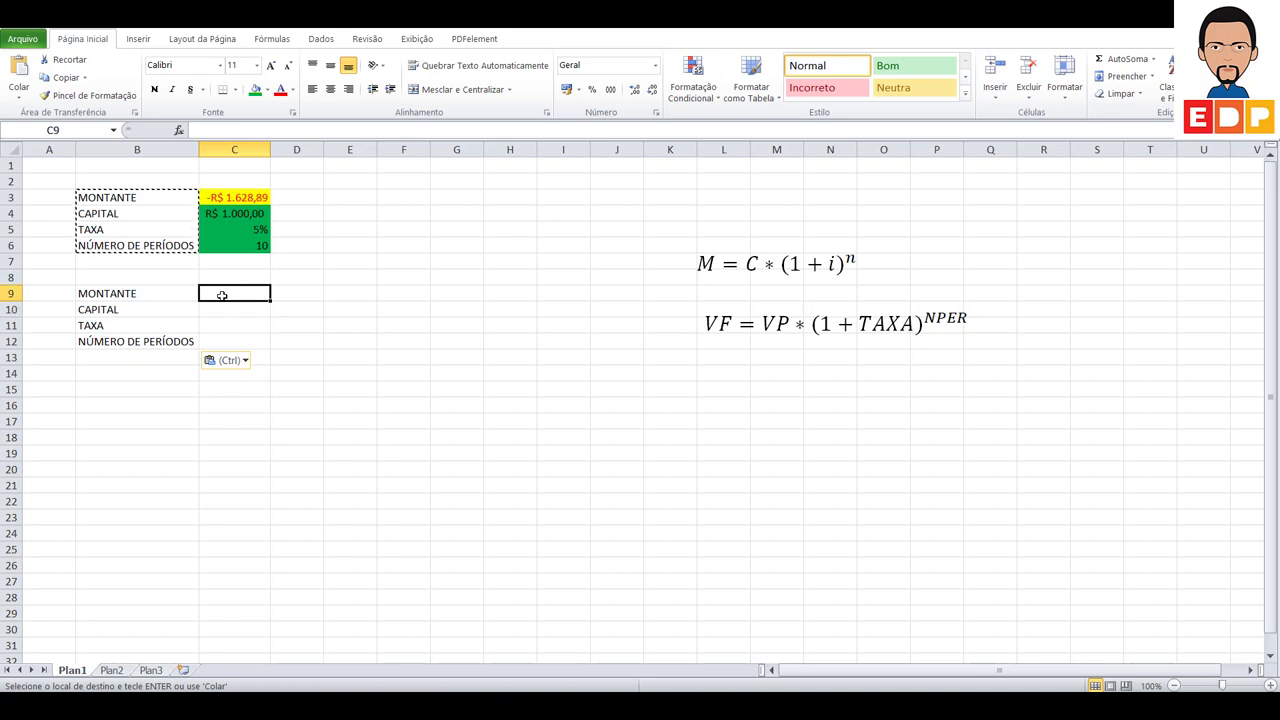
{"action": "left_click", "coordinate": [255, 89]}
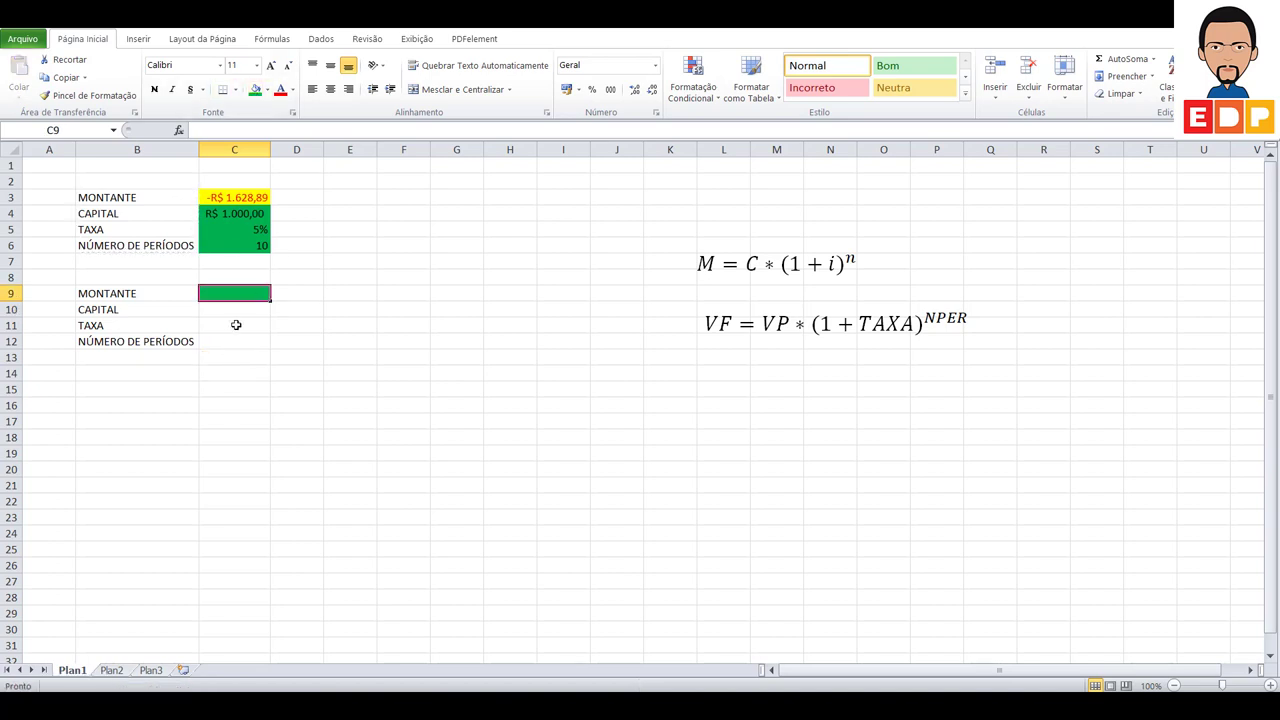
{"action": "left_click_drag", "start_coordinate": [236, 325], "coordinate": [236, 341]}
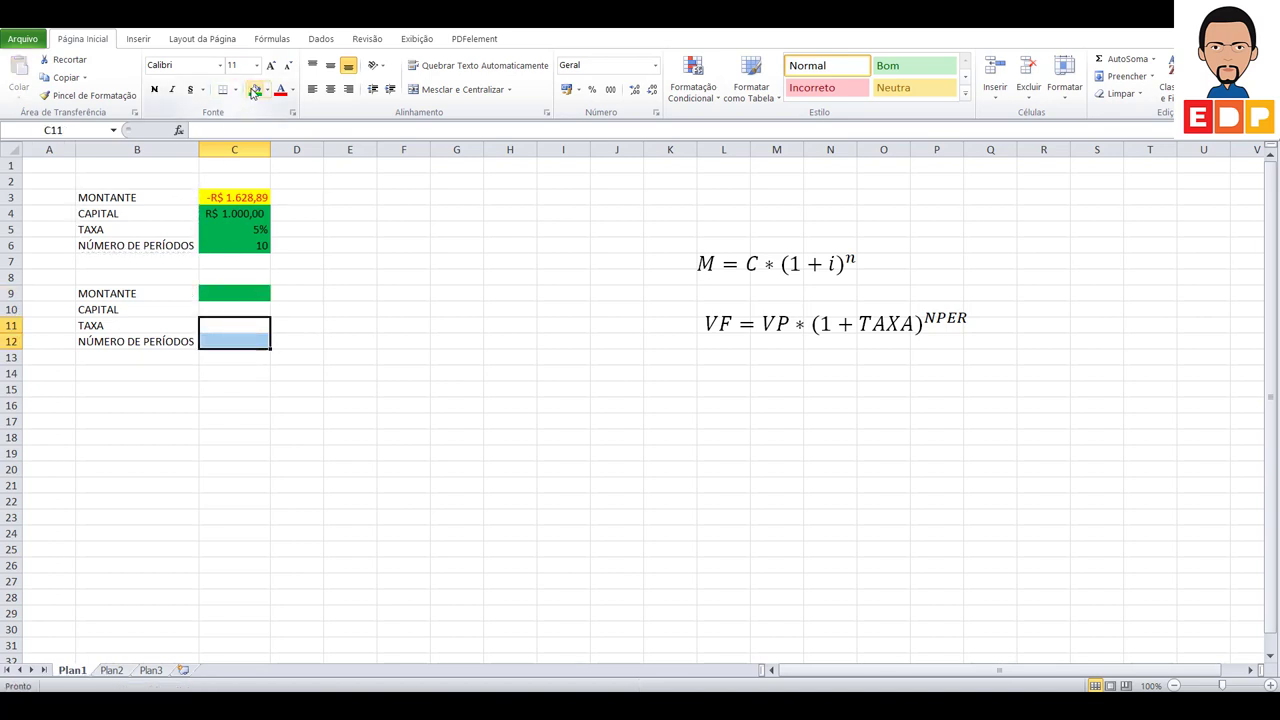
{"action": "left_click", "coordinate": [255, 89]}
{"action": "left_click", "coordinate": [391, 360]}
{"action": "left_click", "coordinate": [238, 312]}
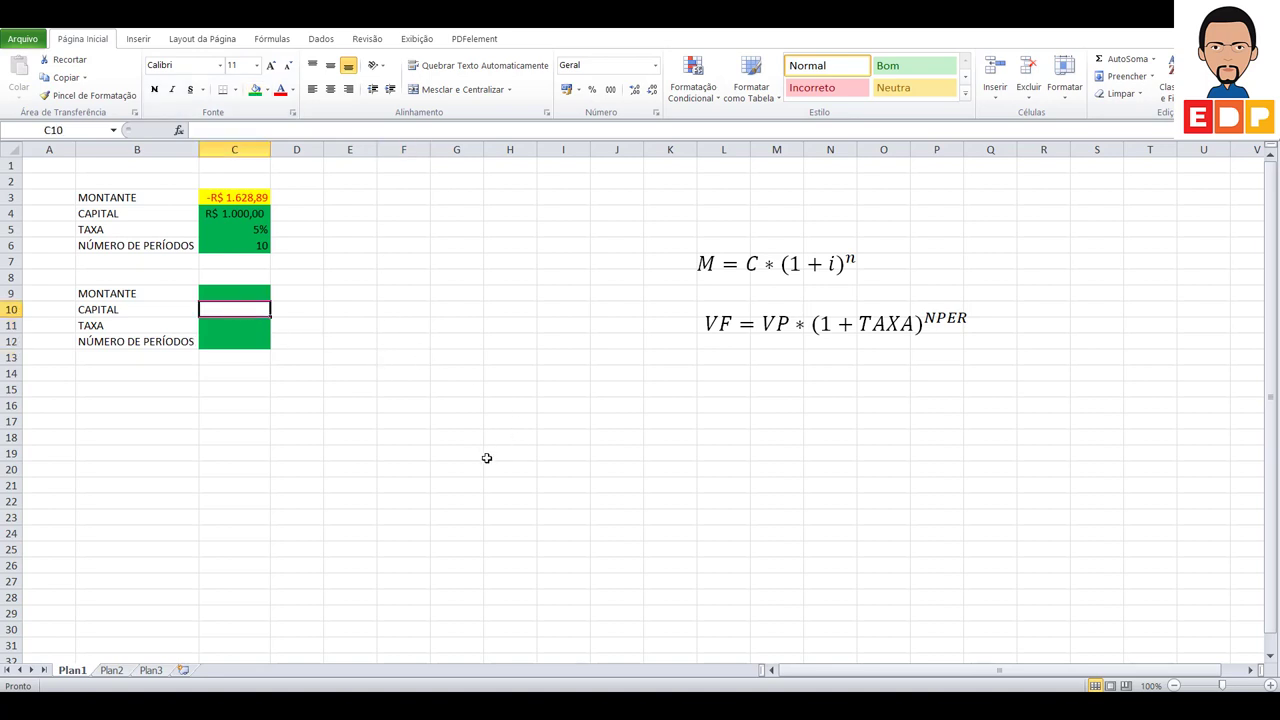
{"action": "left_click", "coordinate": [268, 90]}
{"action": "left_click", "coordinate": [296, 207]}
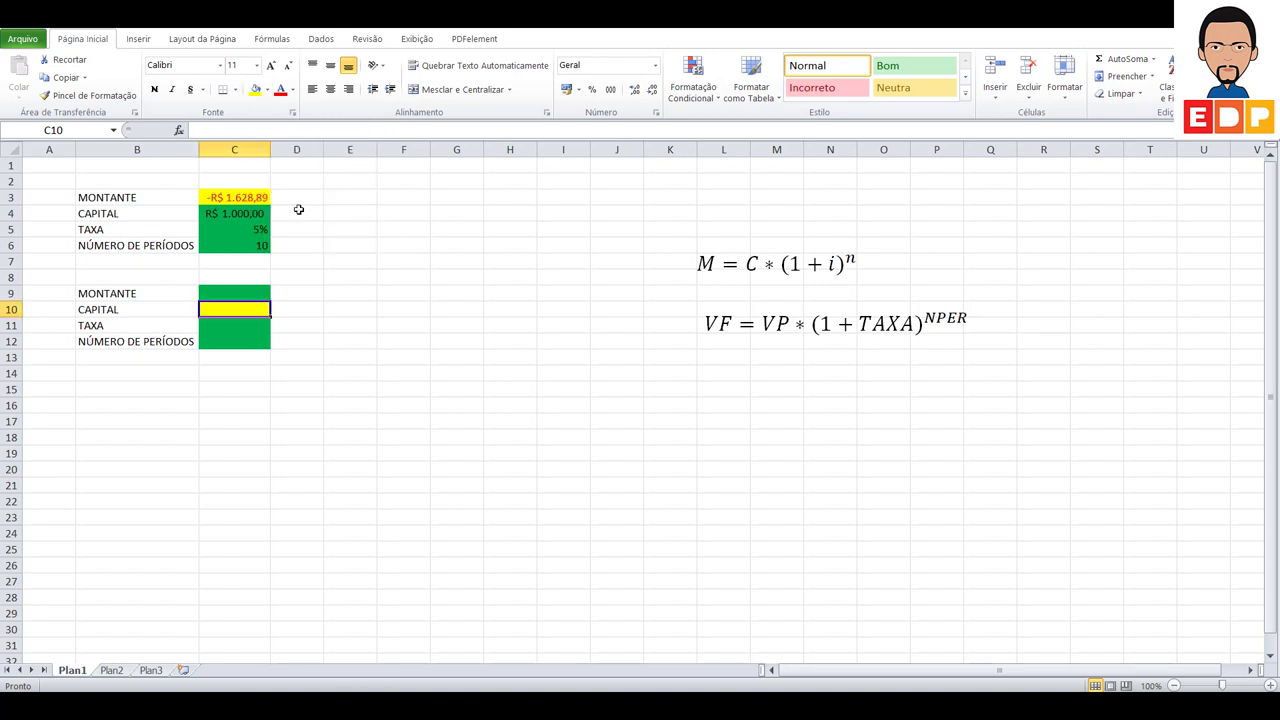
{"action": "left_click", "coordinate": [380, 344]}
{"action": "left_click", "coordinate": [248, 298]}
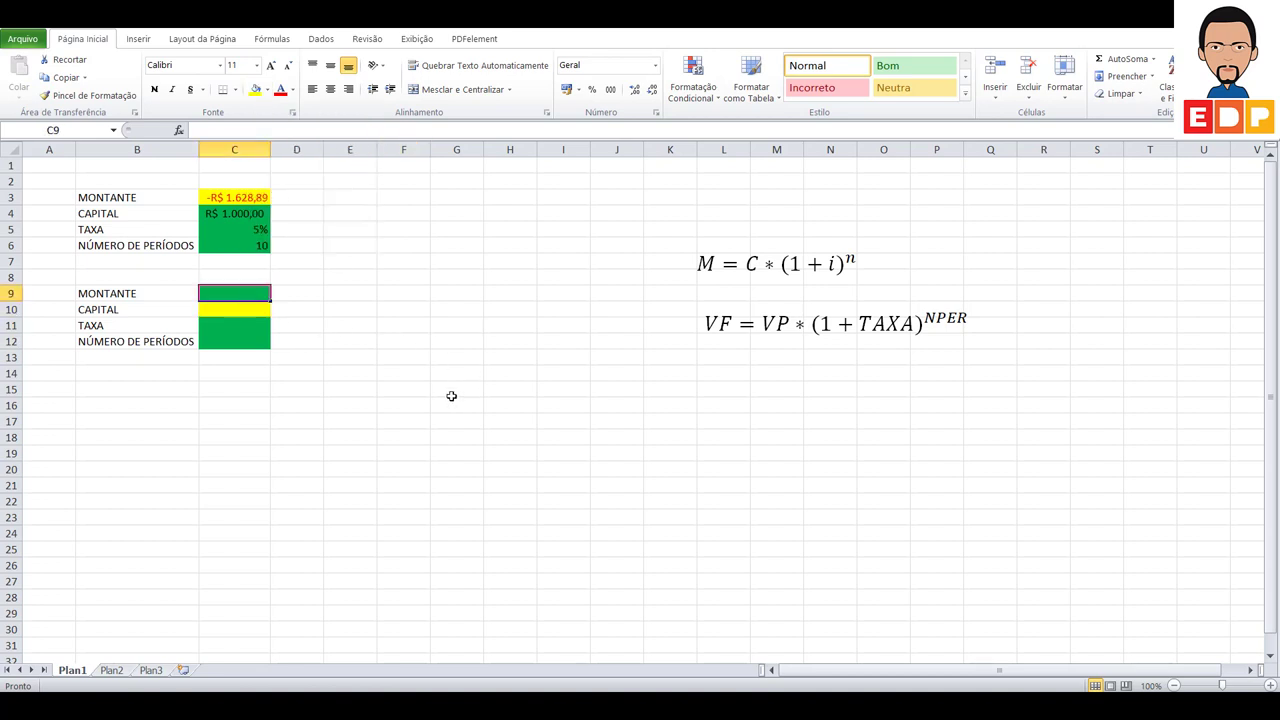
Enter montante 1628,89 in C9, rate 0,05 in C11 and 10 periods in C12
{"action": "type", "text": "1628,89"}
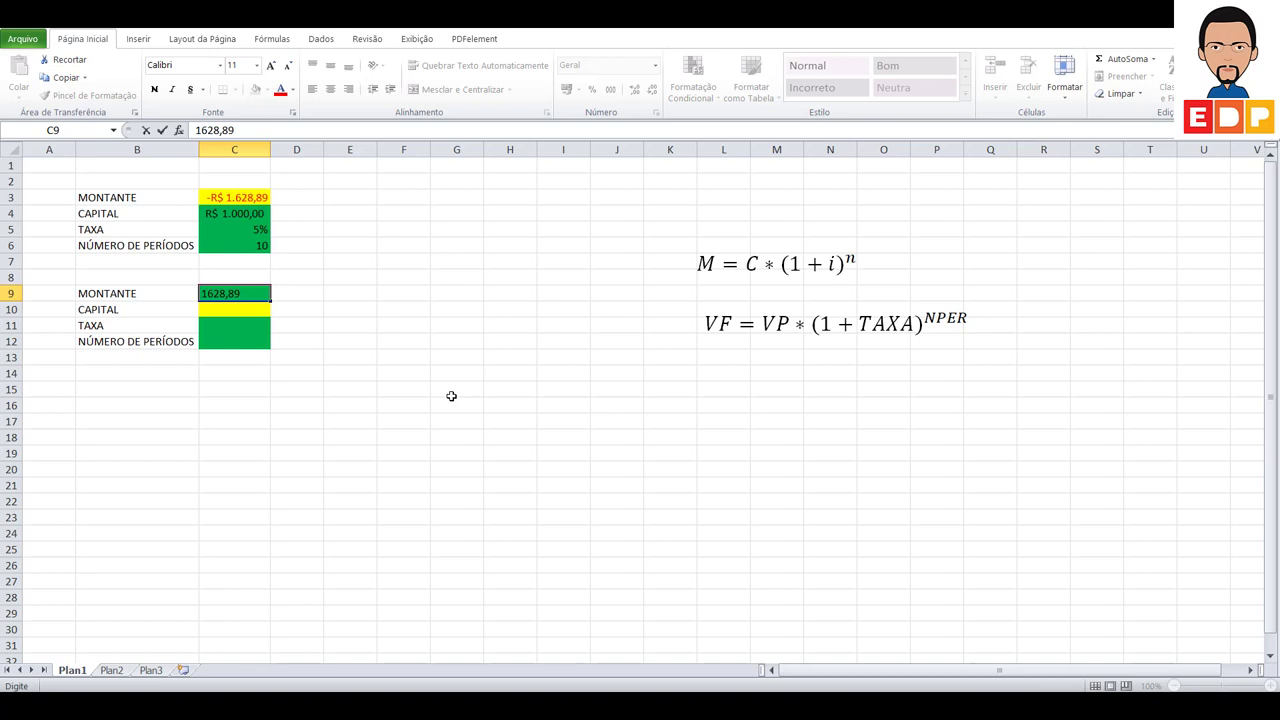
{"action": "key", "text": "Return"}
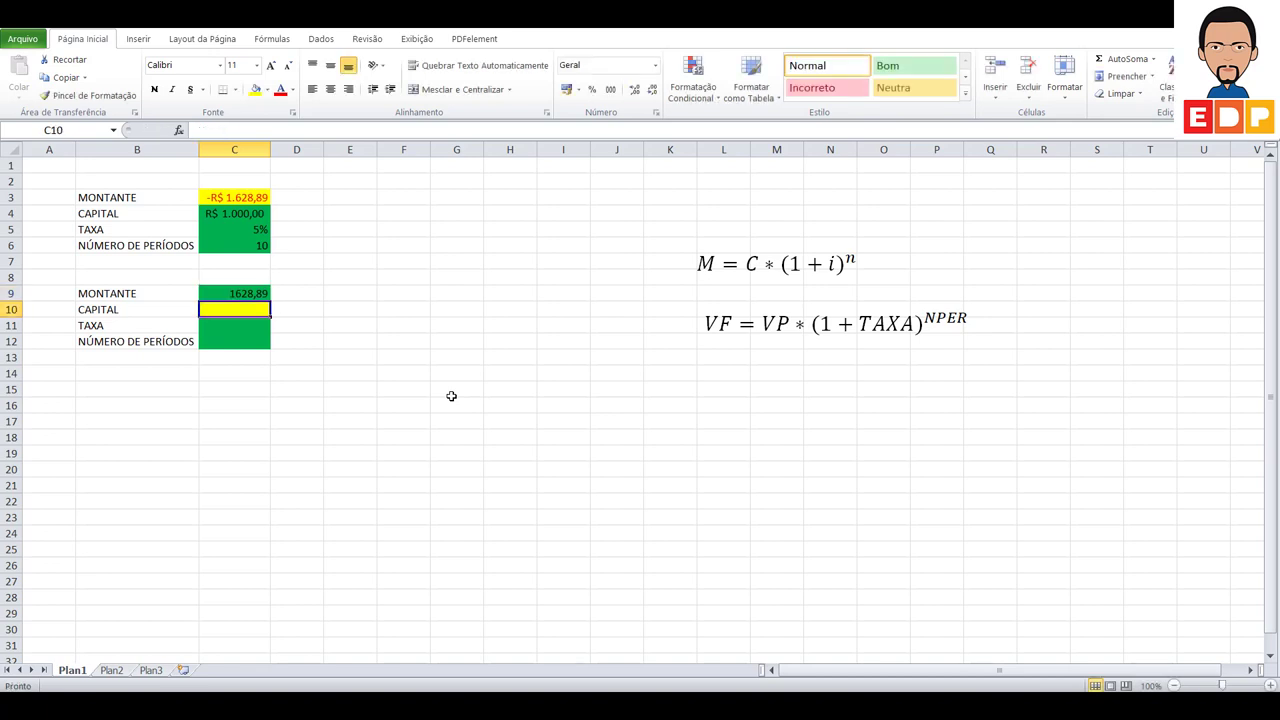
{"action": "left_click", "coordinate": [258, 326]}
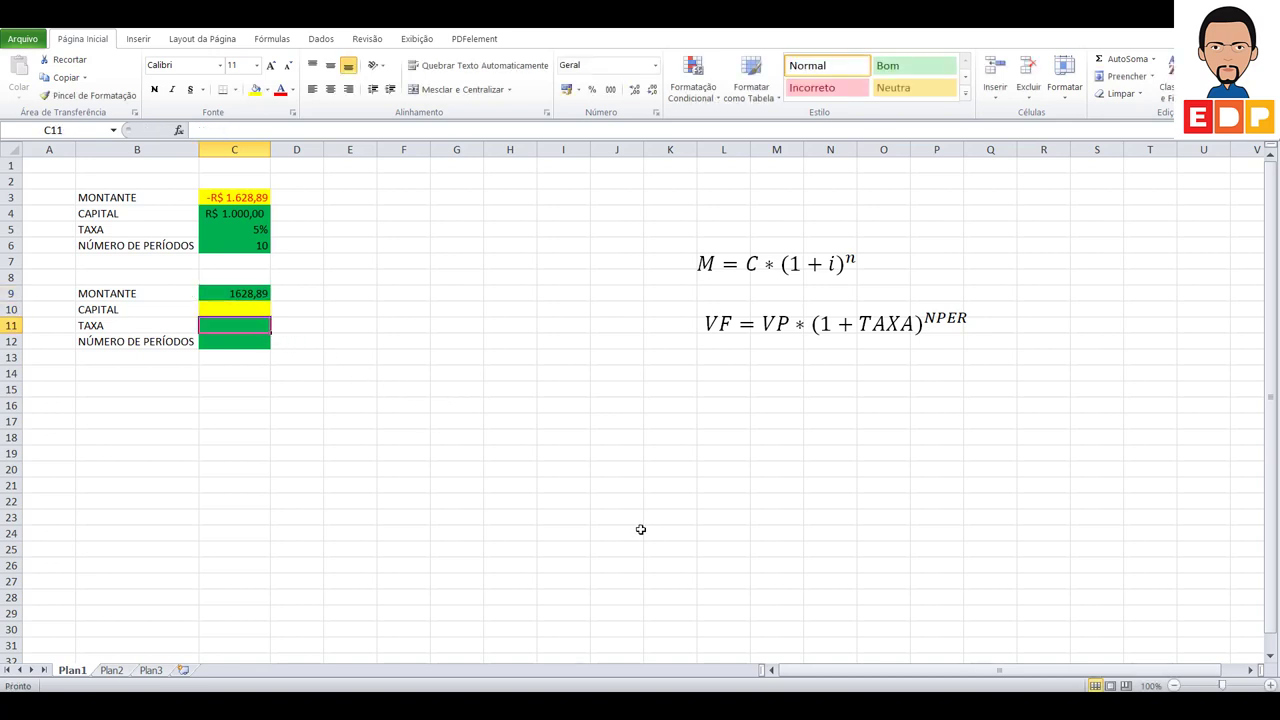
{"action": "type", "text": "0,05"}
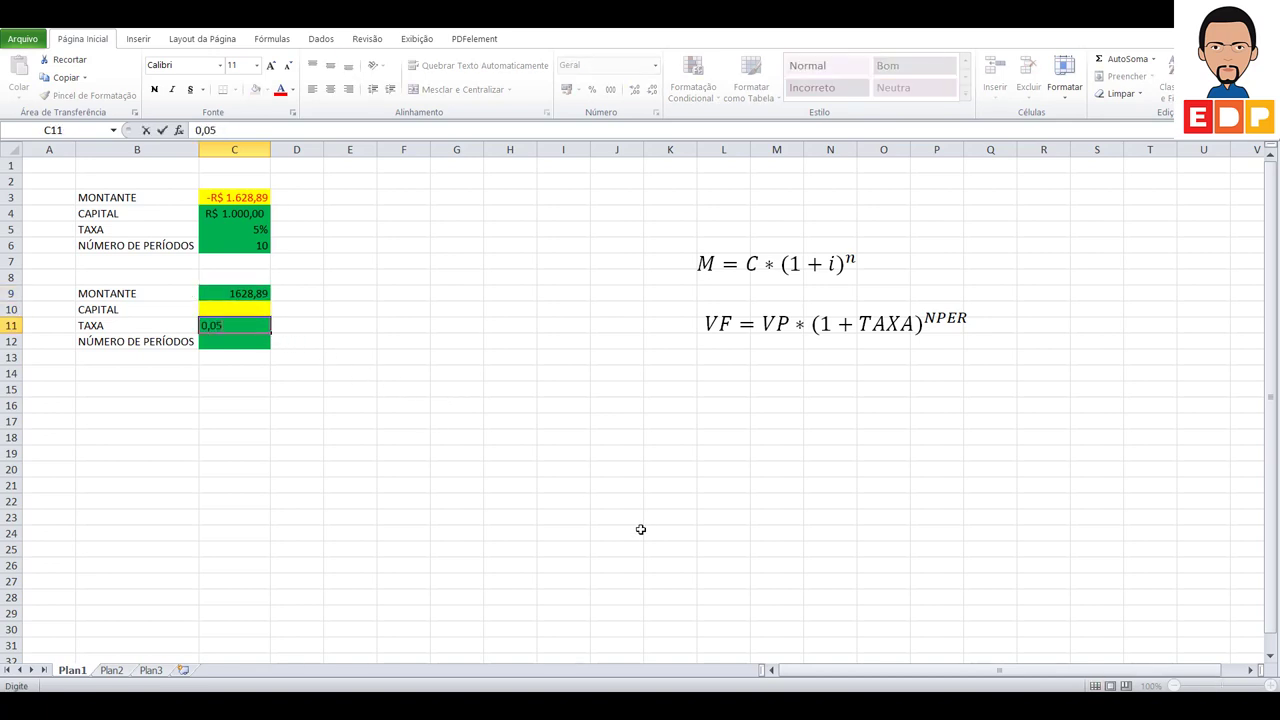
{"action": "key", "text": "Return"}
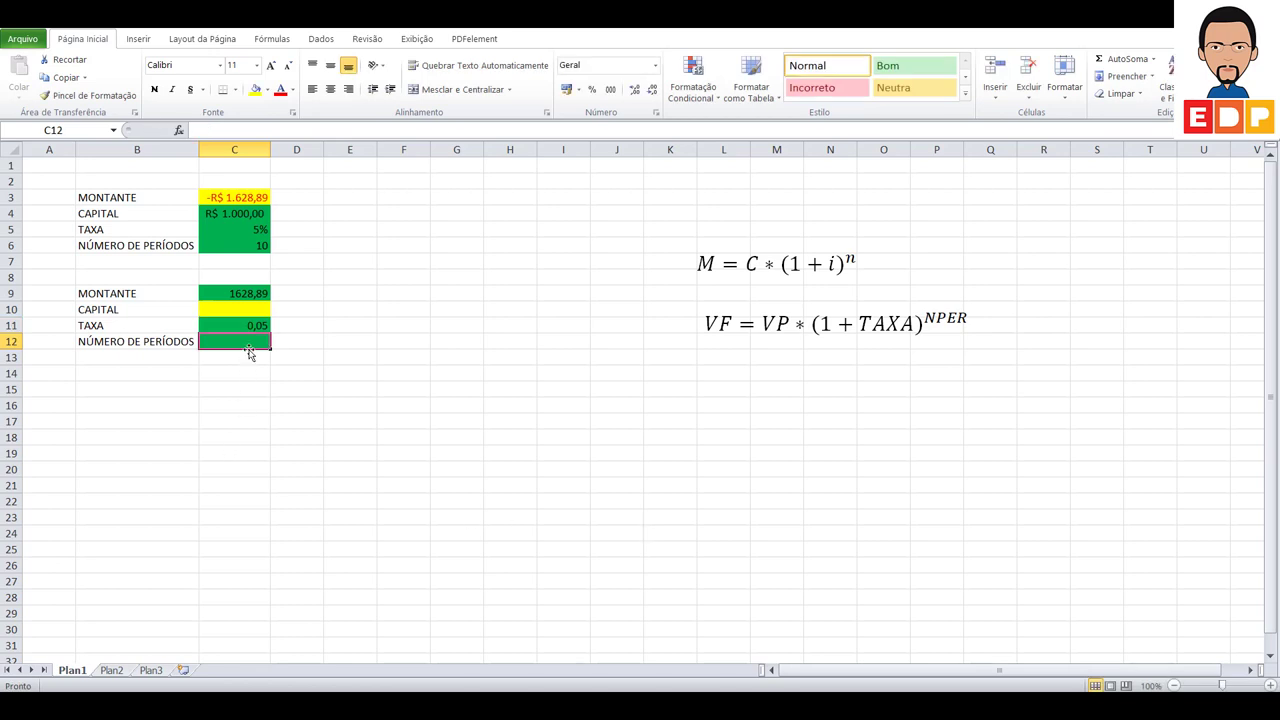
{"action": "type", "text": "10"}
{"action": "key", "text": "Return"}
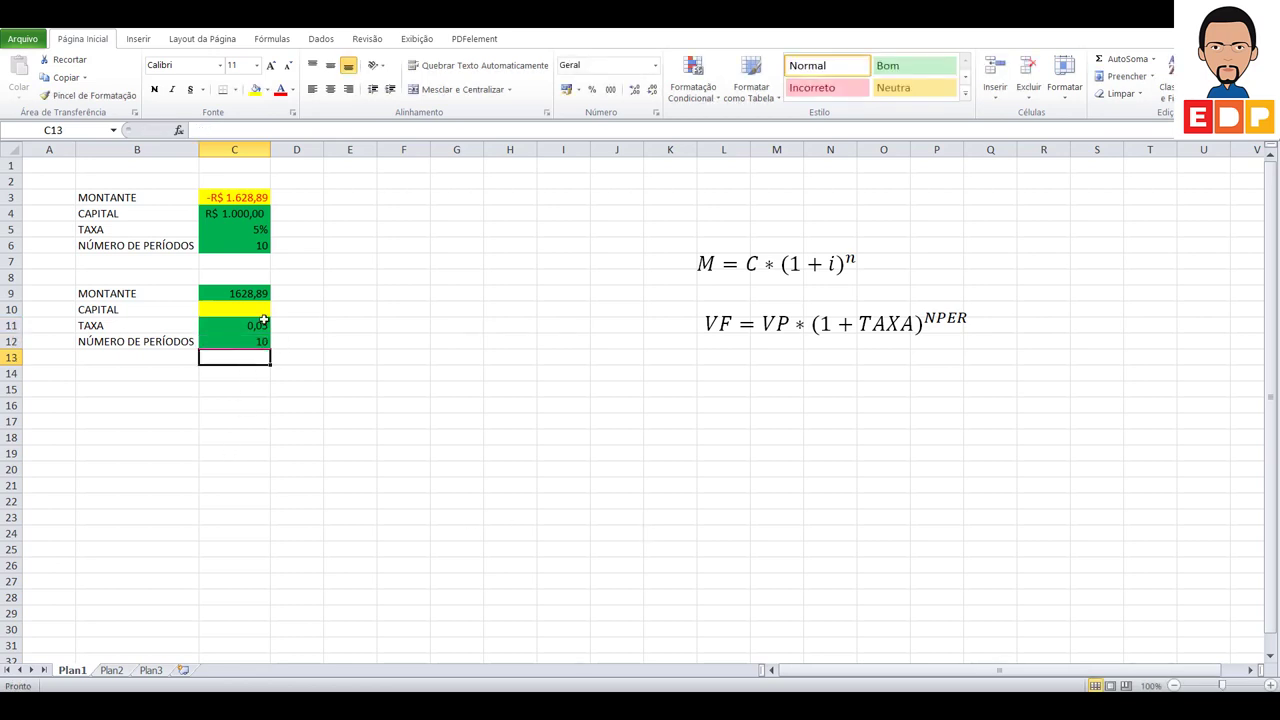
{"action": "left_click", "coordinate": [255, 310]}
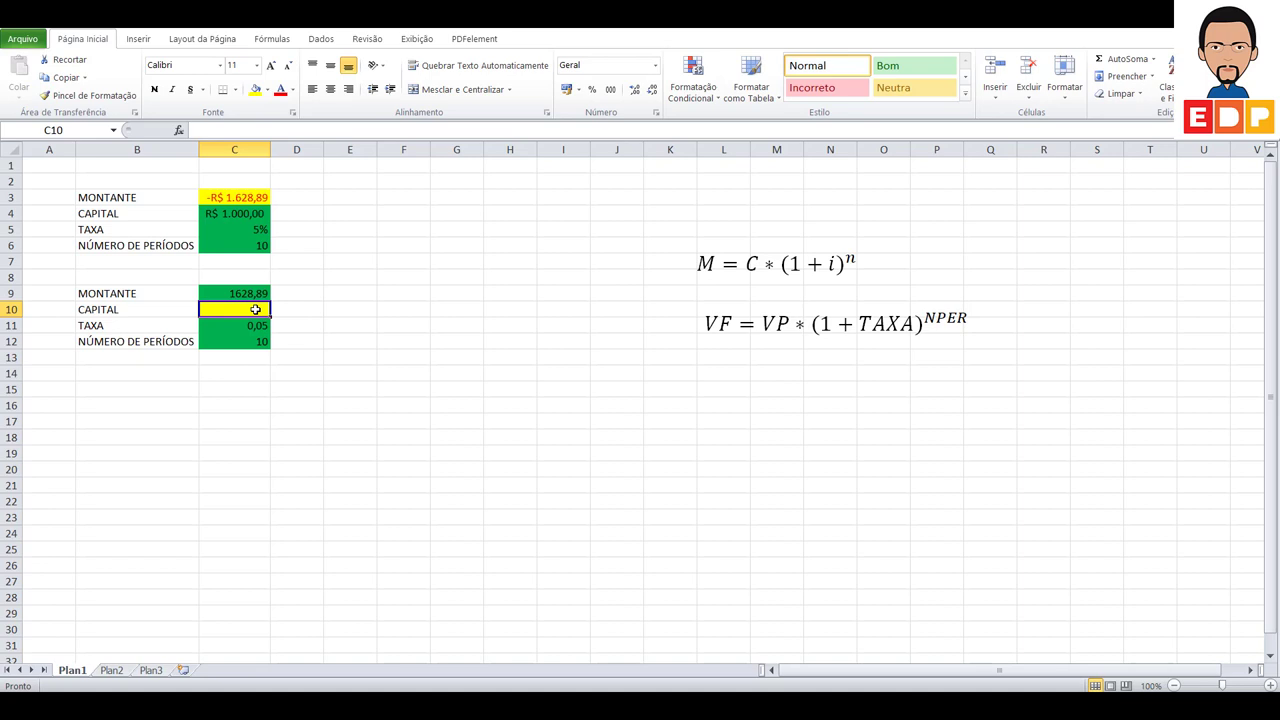
Enter =VP(C11;C12;;C9) in C10, returning -R$ 1.000,00
{"action": "type", "text": "=V"}
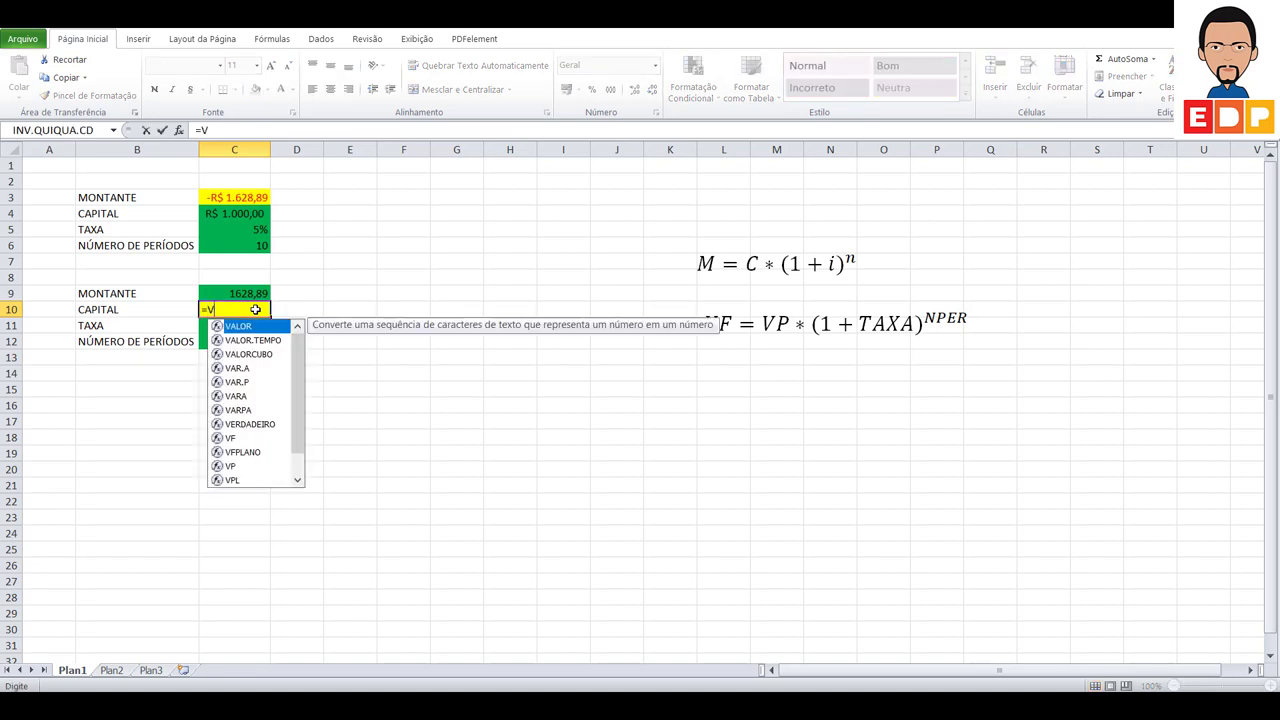
{"action": "type", "text": "P("}
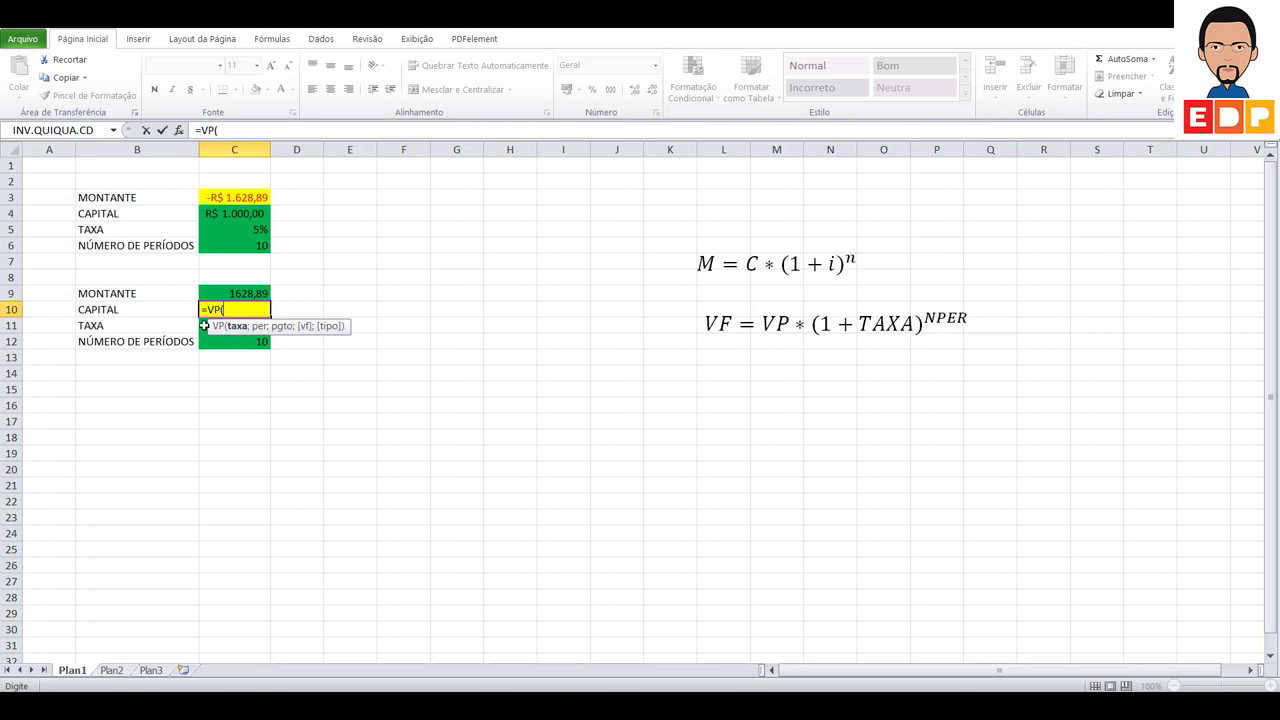
{"action": "left_click", "coordinate": [204, 325]}
{"action": "type", "text": ";"}
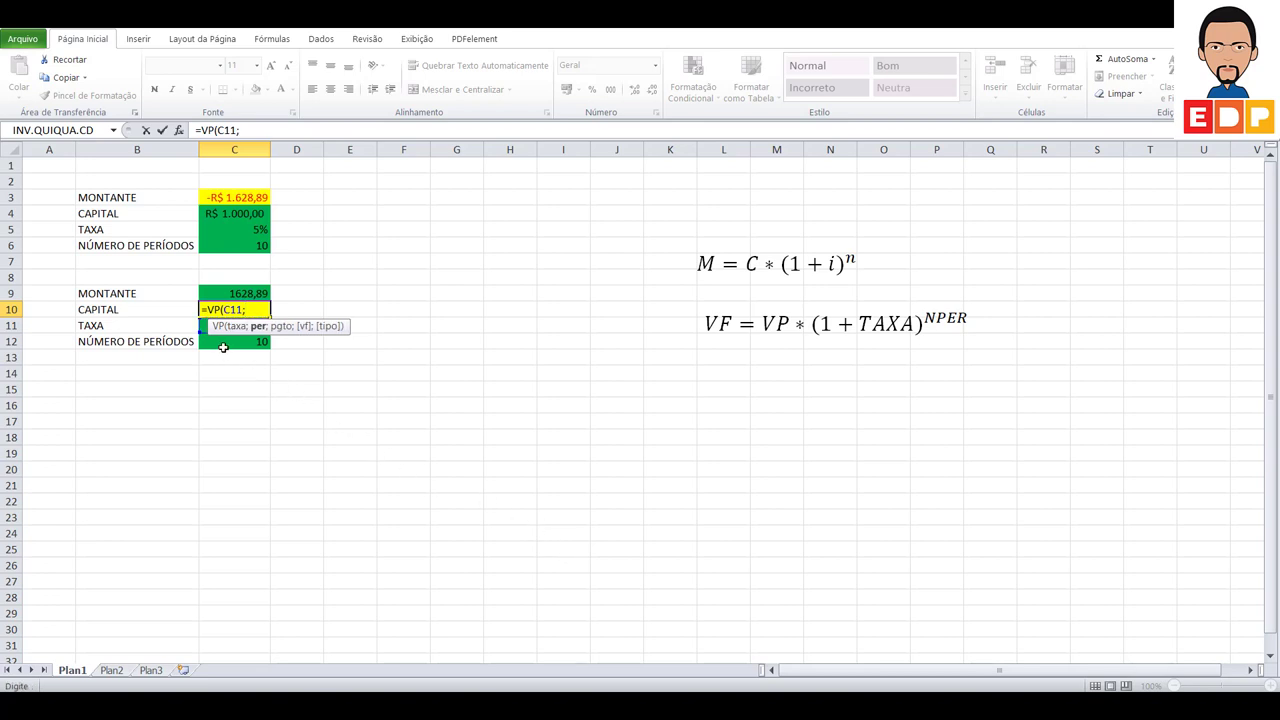
{"action": "left_click", "coordinate": [226, 345]}
{"action": "type", "text": ";"}
{"action": "type", "text": ";"}
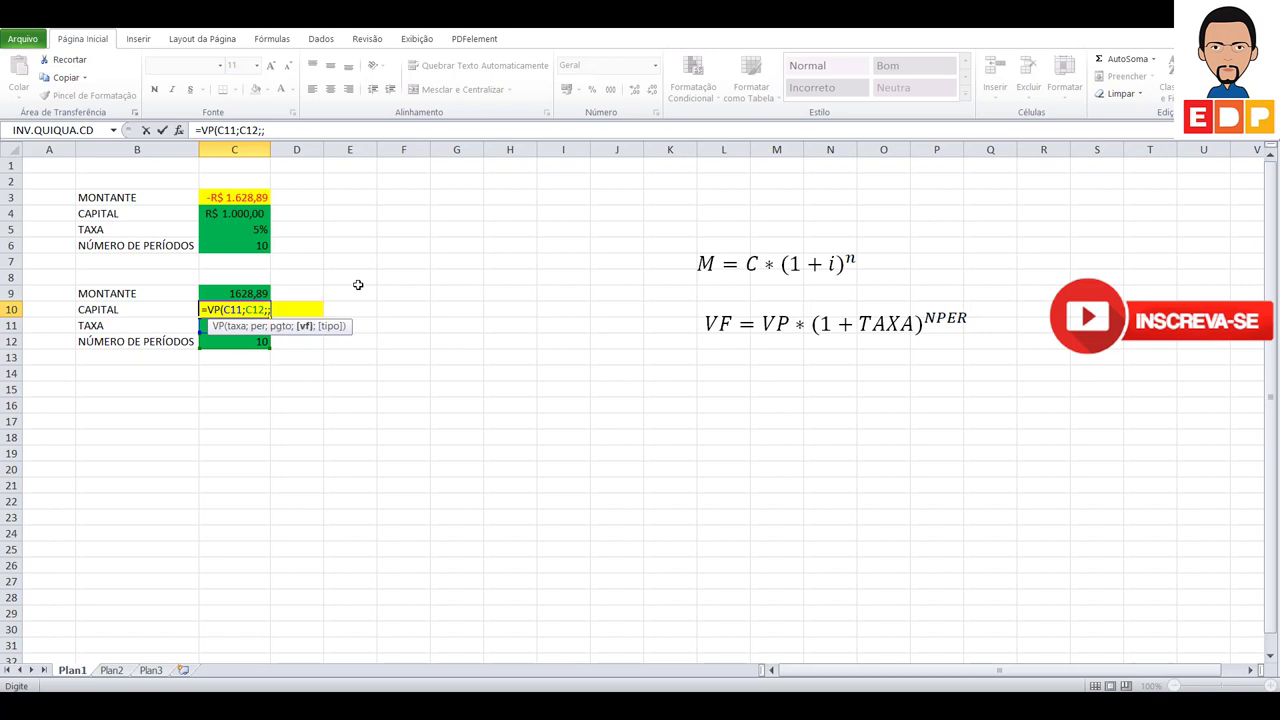
{"action": "left_click", "coordinate": [247, 291]}
{"action": "type", "text": ")"}
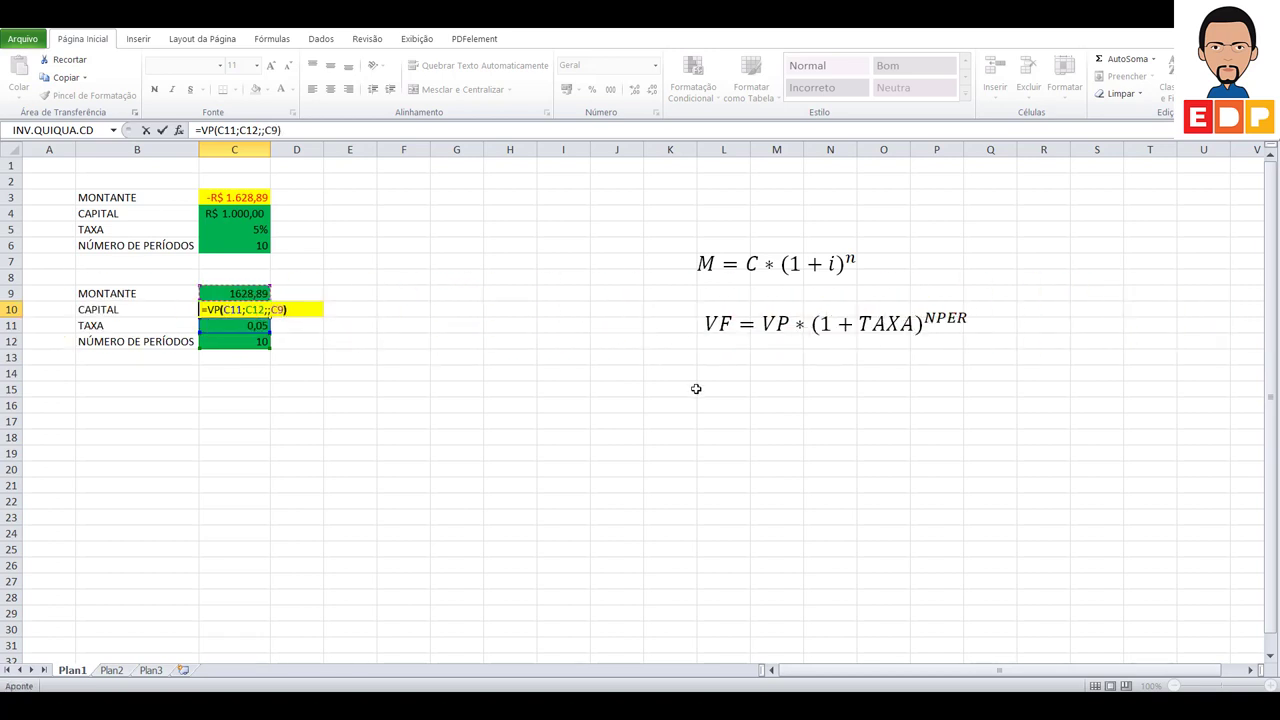
{"action": "key", "text": "Return"}
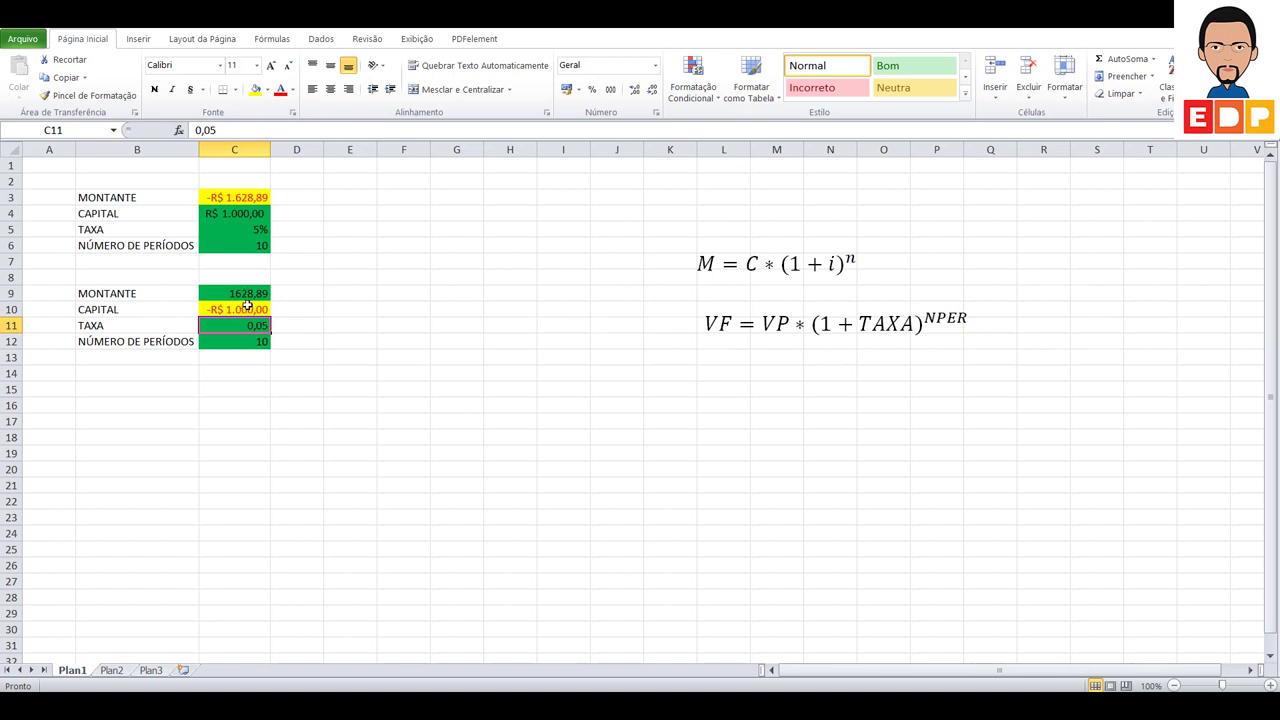
{"action": "left_click", "coordinate": [248, 293]}
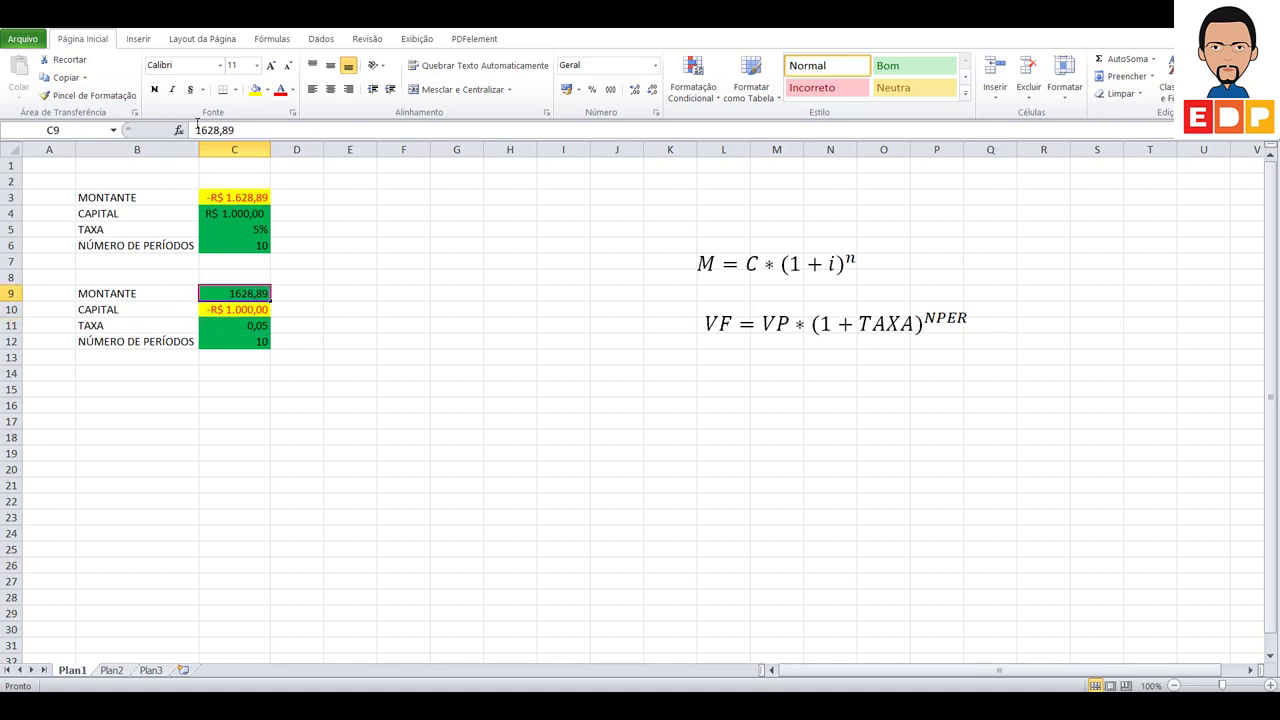
Make the montante in C9 negative, -1628,89
{"action": "left_click", "coordinate": [196, 130]}
{"action": "type", "text": "-"}
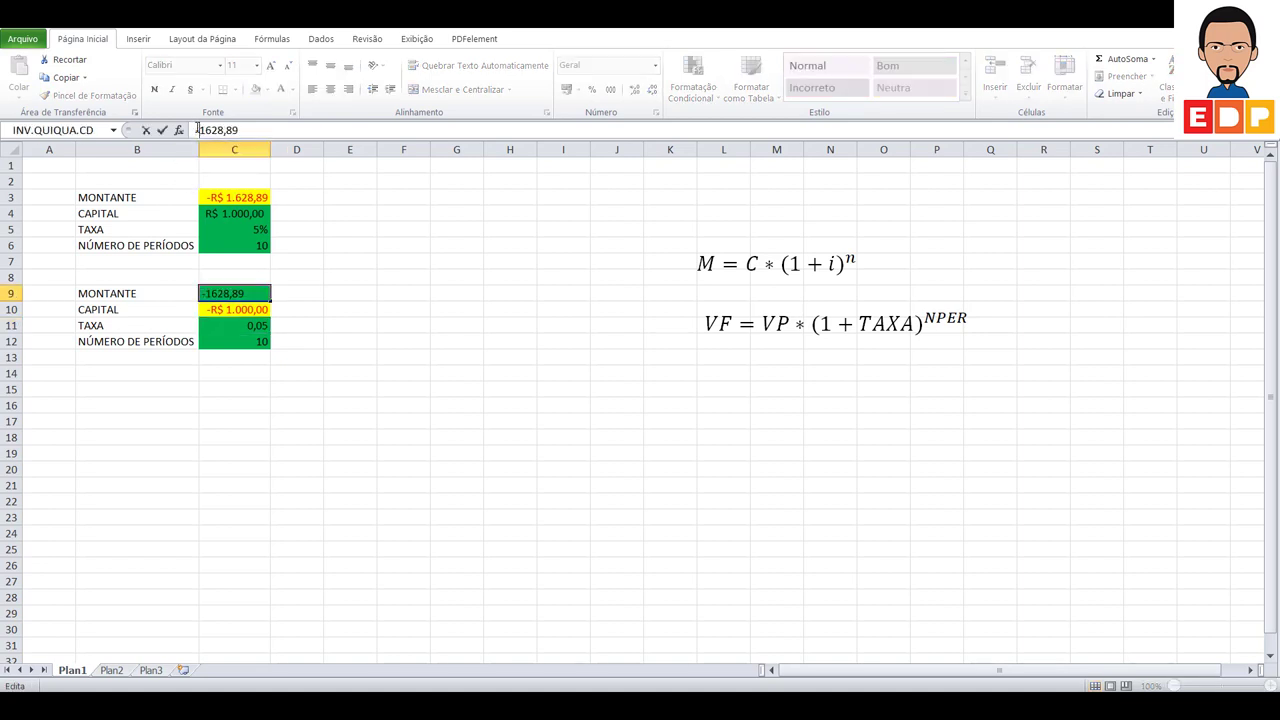
{"action": "key", "text": "Return"}
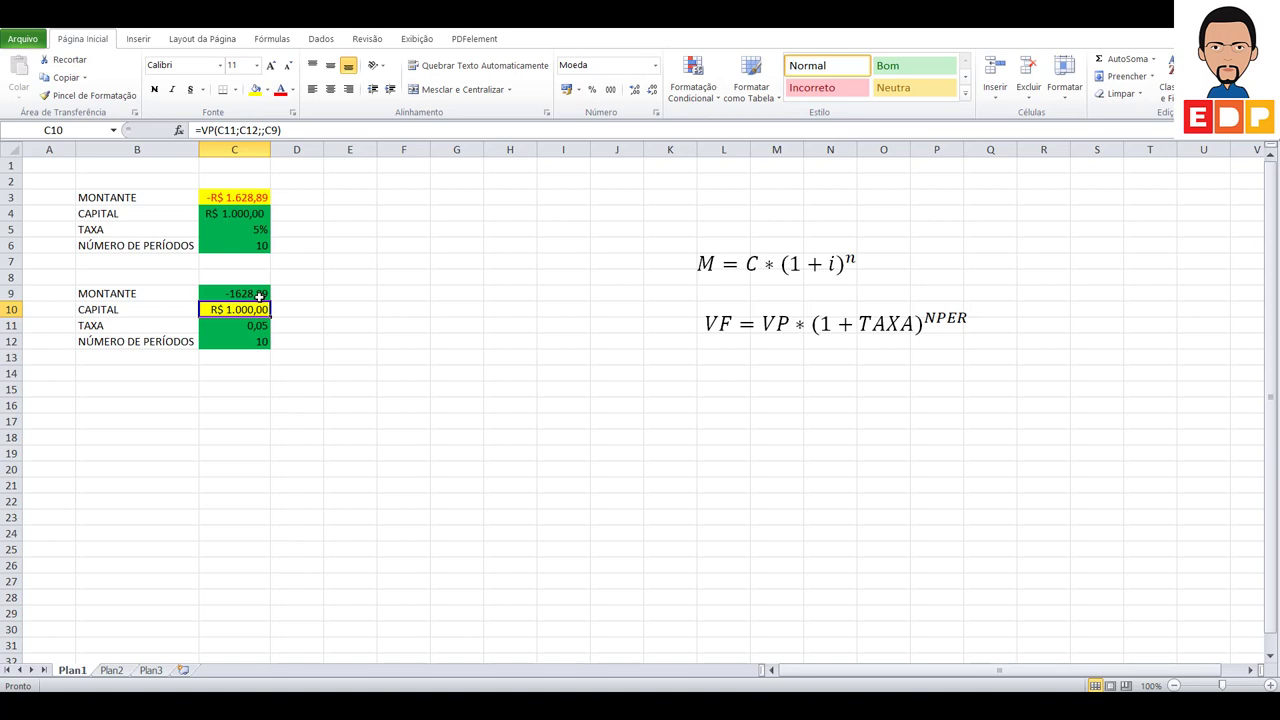
Format C9 as accounting currency and the rate in C11 as 5%
{"action": "left_click", "coordinate": [259, 296]}
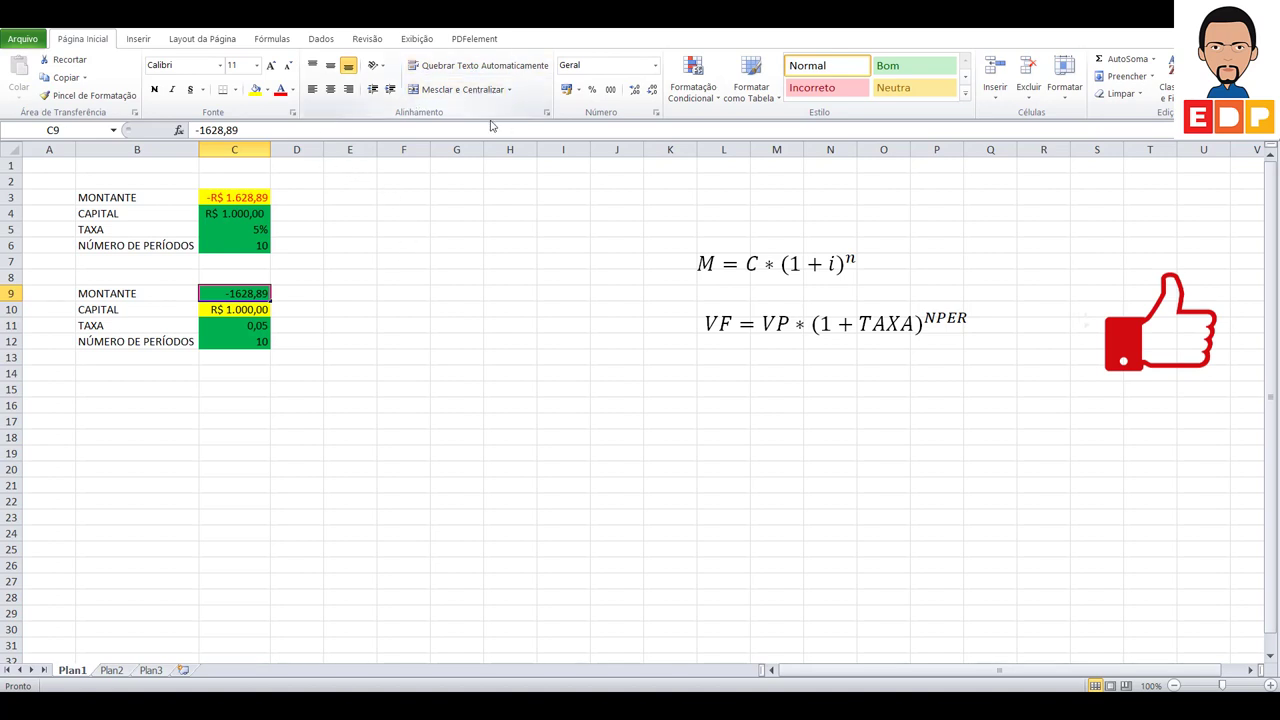
{"action": "left_click", "coordinate": [566, 90]}
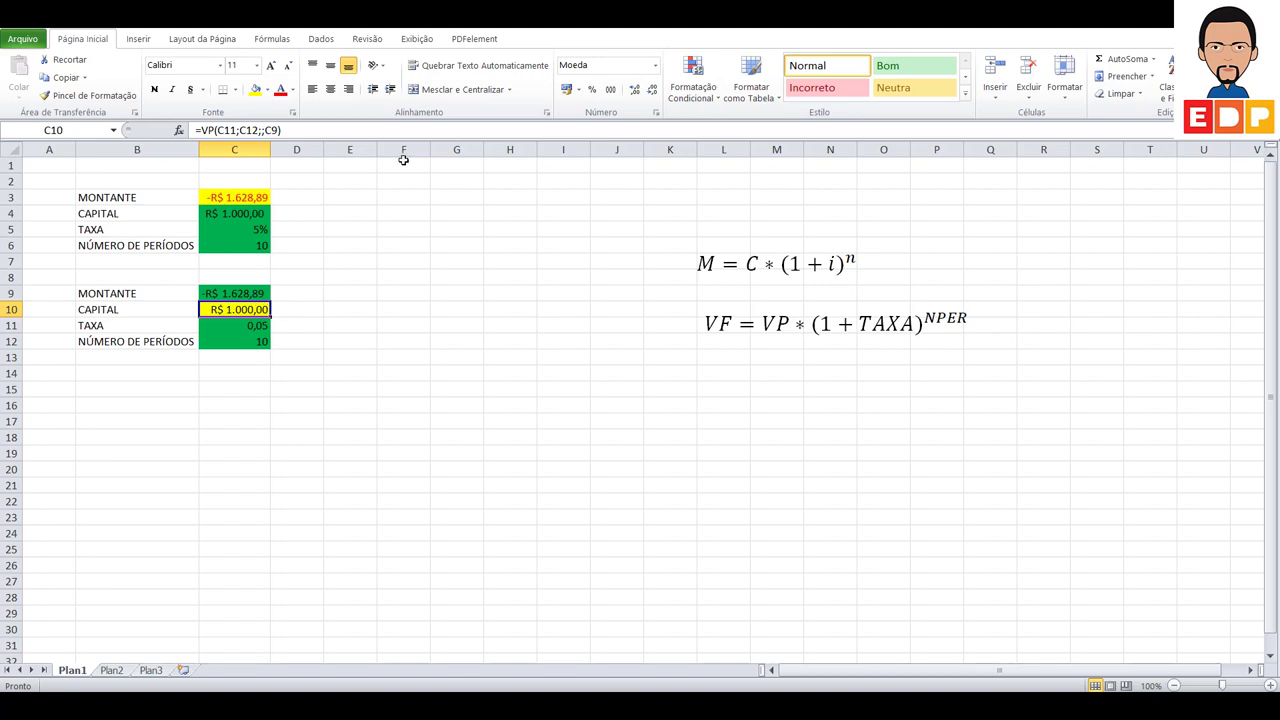
{"action": "left_click", "coordinate": [247, 328]}
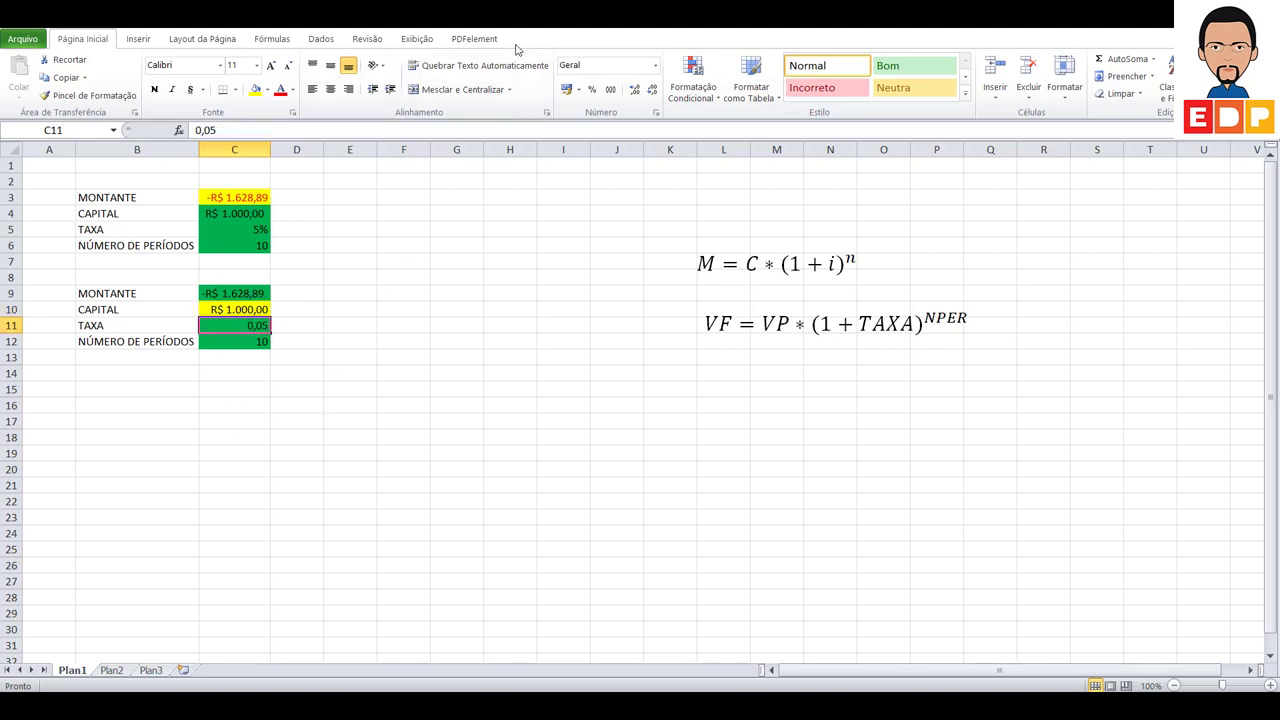
{"action": "left_click", "coordinate": [592, 90]}
{"action": "left_click", "coordinate": [252, 341]}
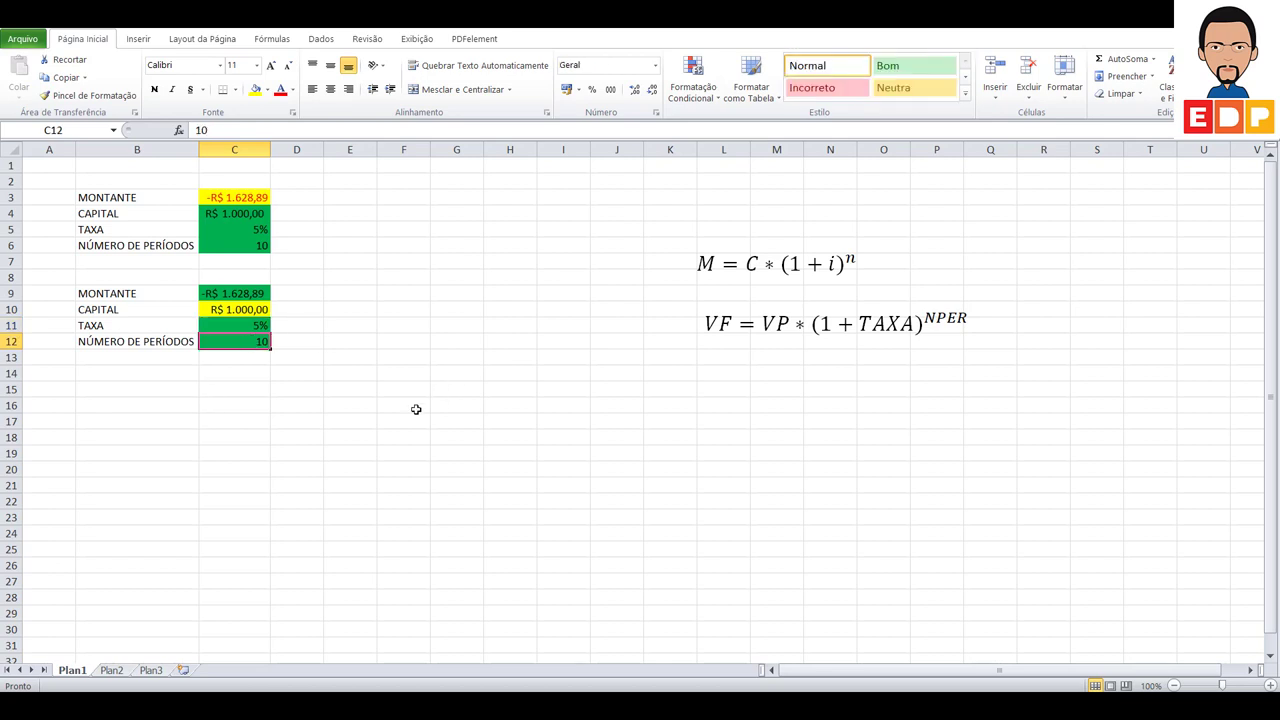
{"action": "left_click", "coordinate": [415, 408]}
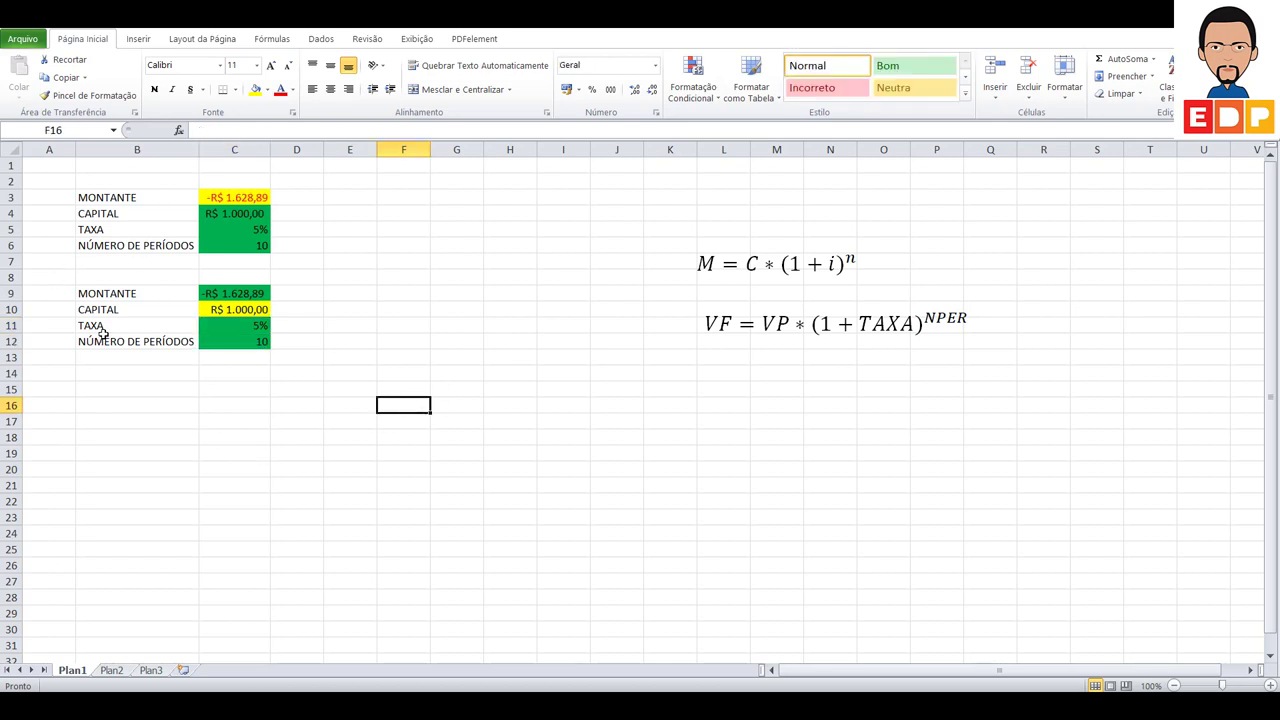
{"action": "left_click", "coordinate": [224, 311]}
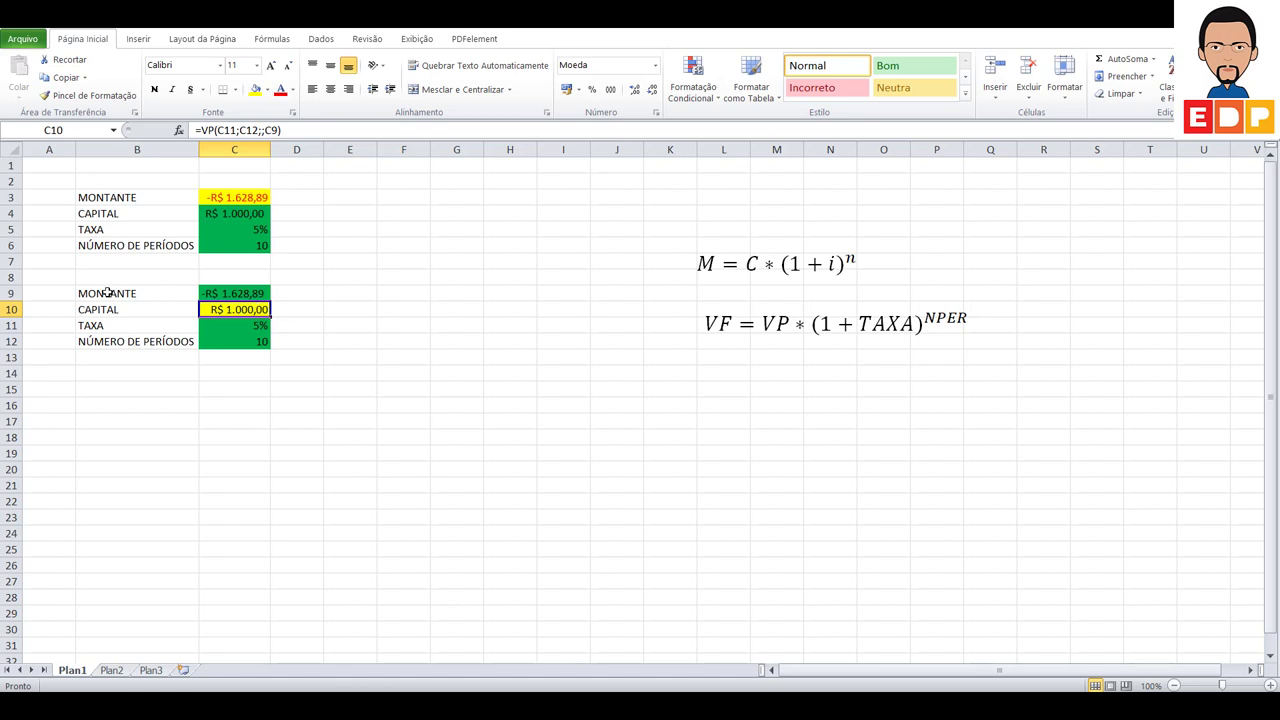
{"action": "left_click_drag", "start_coordinate": [108, 292], "coordinate": [115, 341]}
Copy the four labels into B15:B18
{"action": "right_click", "coordinate": [115, 341]}
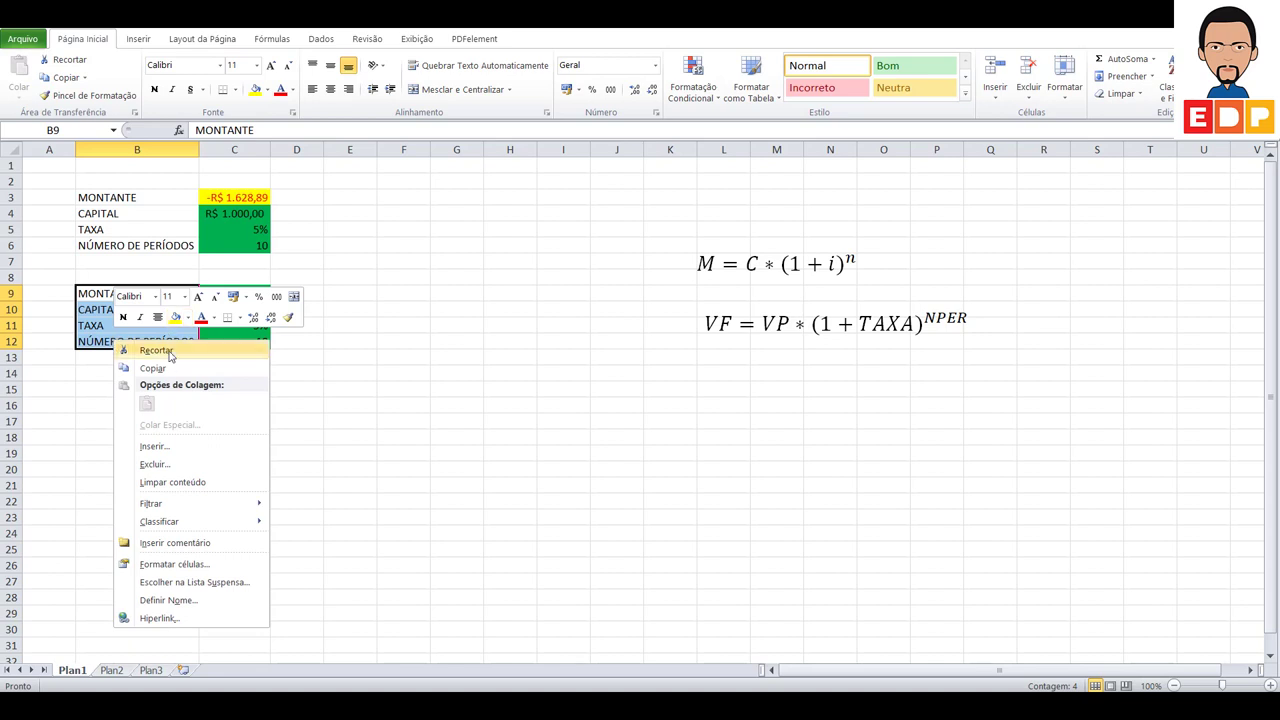
{"action": "left_click", "coordinate": [160, 367]}
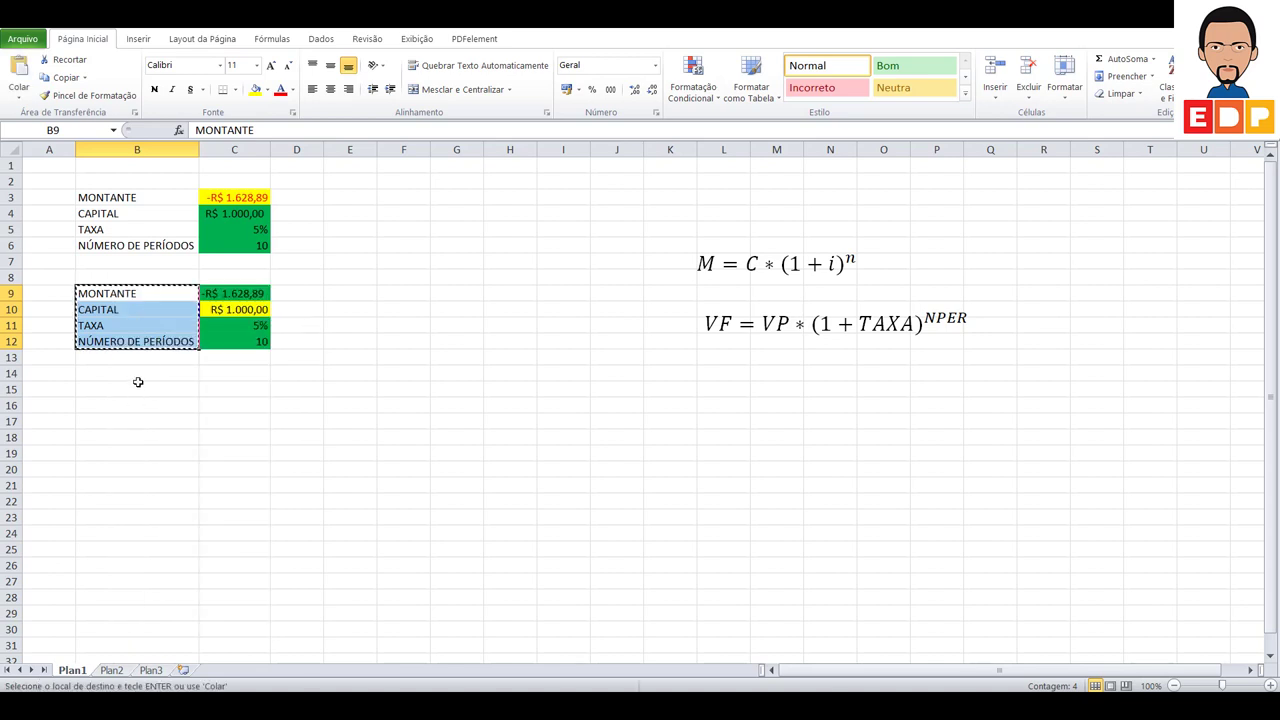
{"action": "left_click", "coordinate": [136, 388]}
{"action": "right_click", "coordinate": [136, 388]}
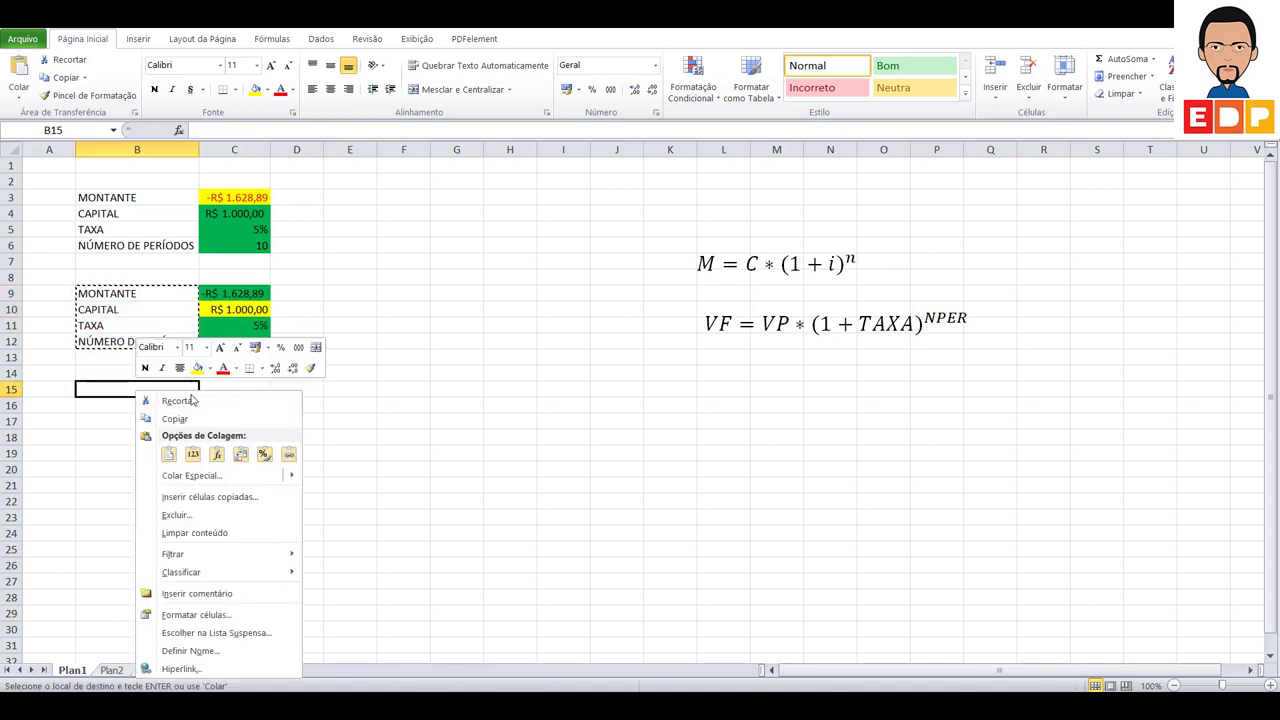
{"action": "left_click", "coordinate": [169, 454]}
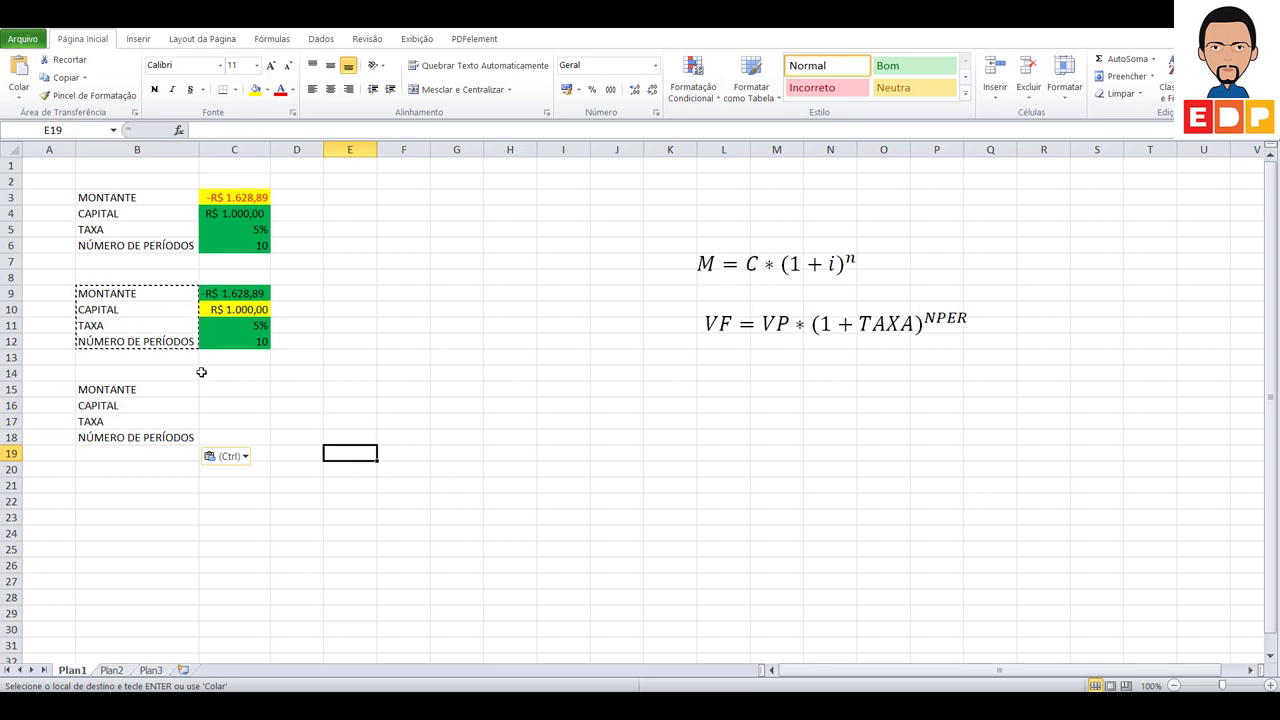
Fill C17 yellow and C15:C16 and C18 green
{"action": "left_click", "coordinate": [240, 419]}
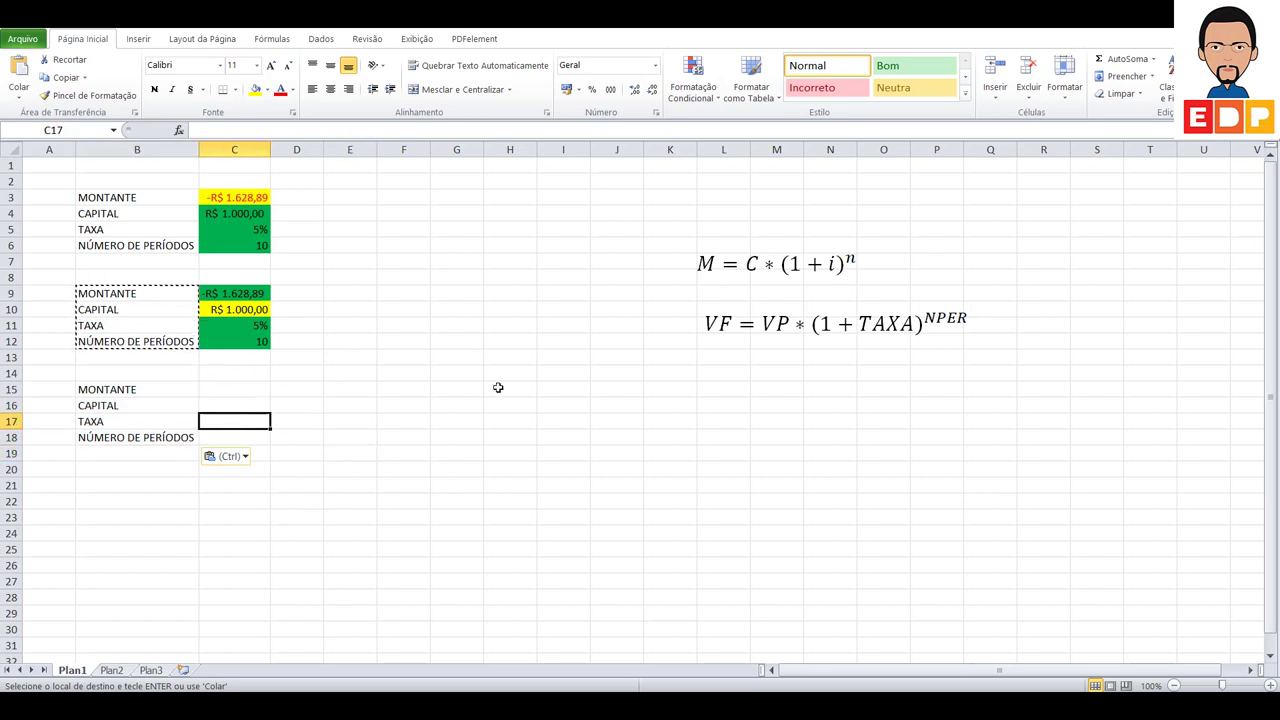
{"action": "left_click", "coordinate": [256, 90]}
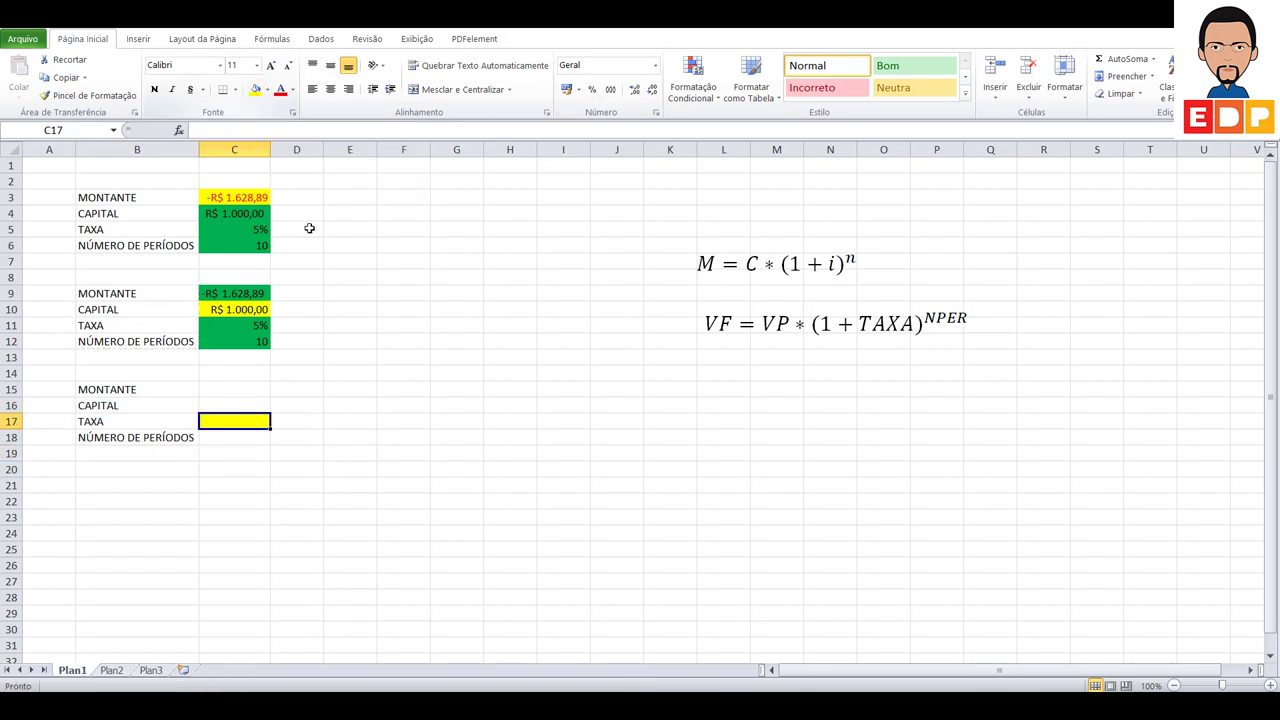
{"action": "left_click_drag", "start_coordinate": [249, 388], "coordinate": [249, 406]}
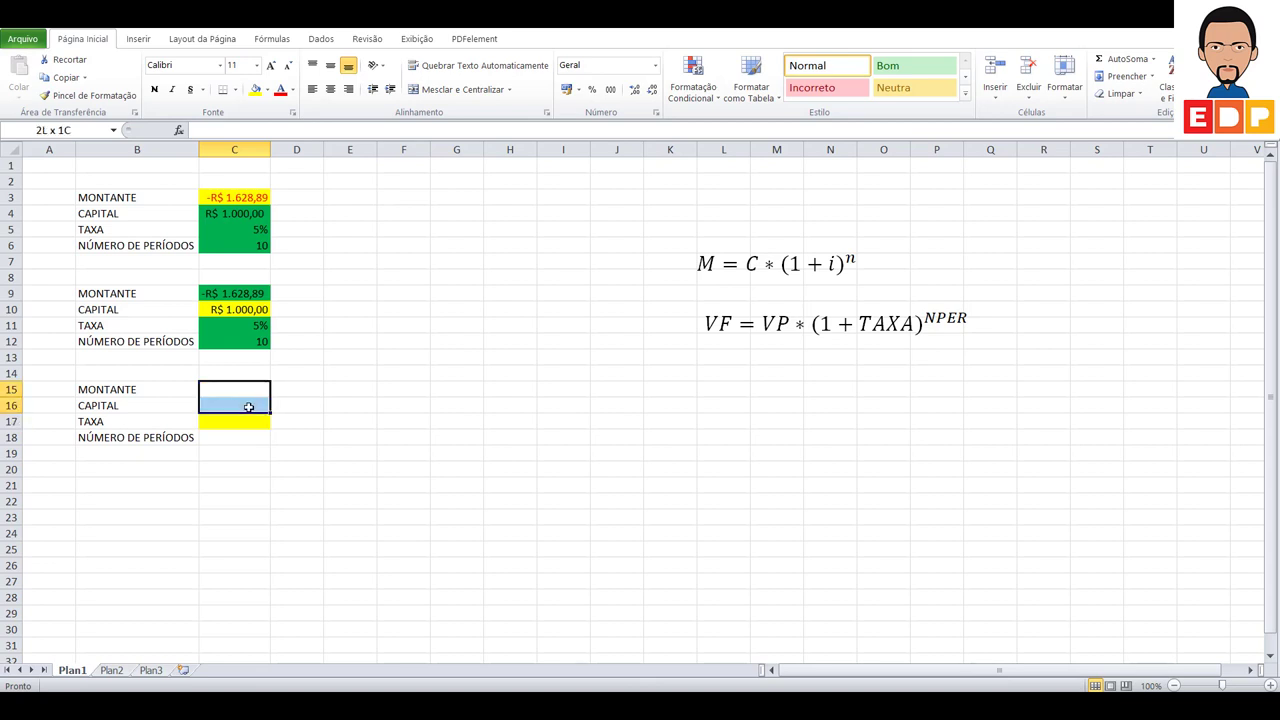
{"action": "left_click", "coordinate": [268, 90]}
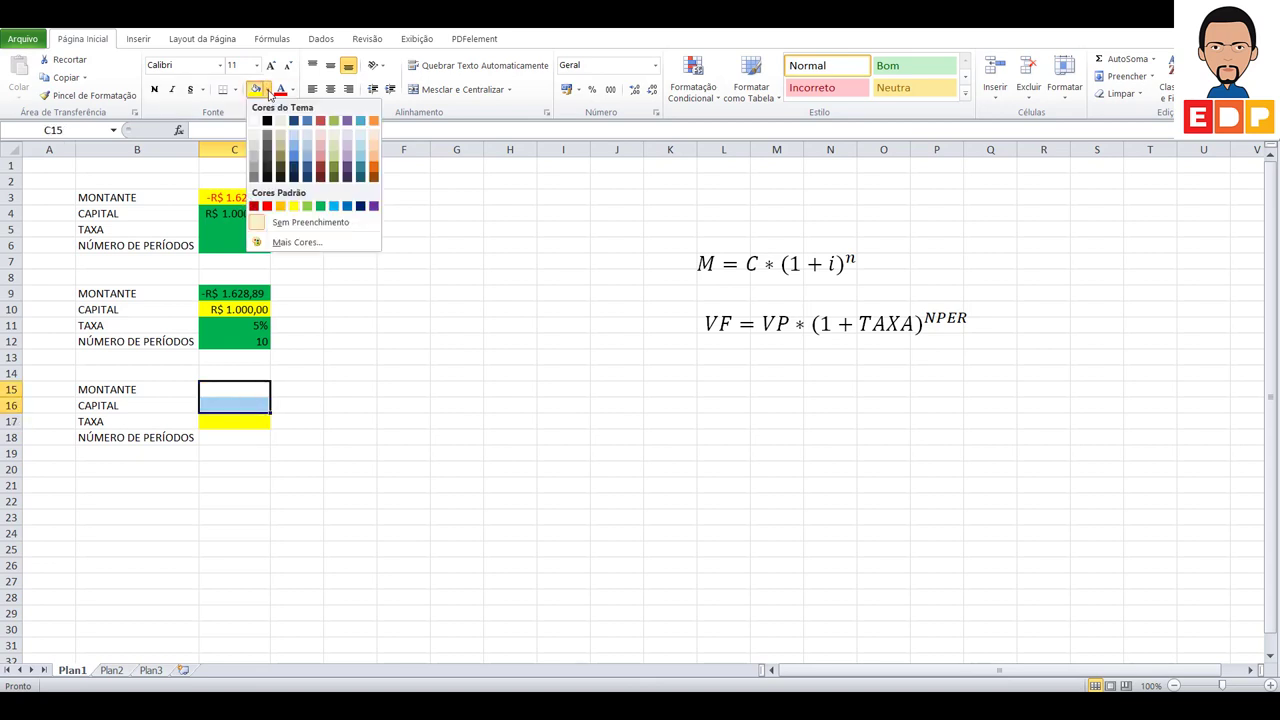
{"action": "left_click", "coordinate": [320, 206]}
{"action": "left_click", "coordinate": [228, 437]}
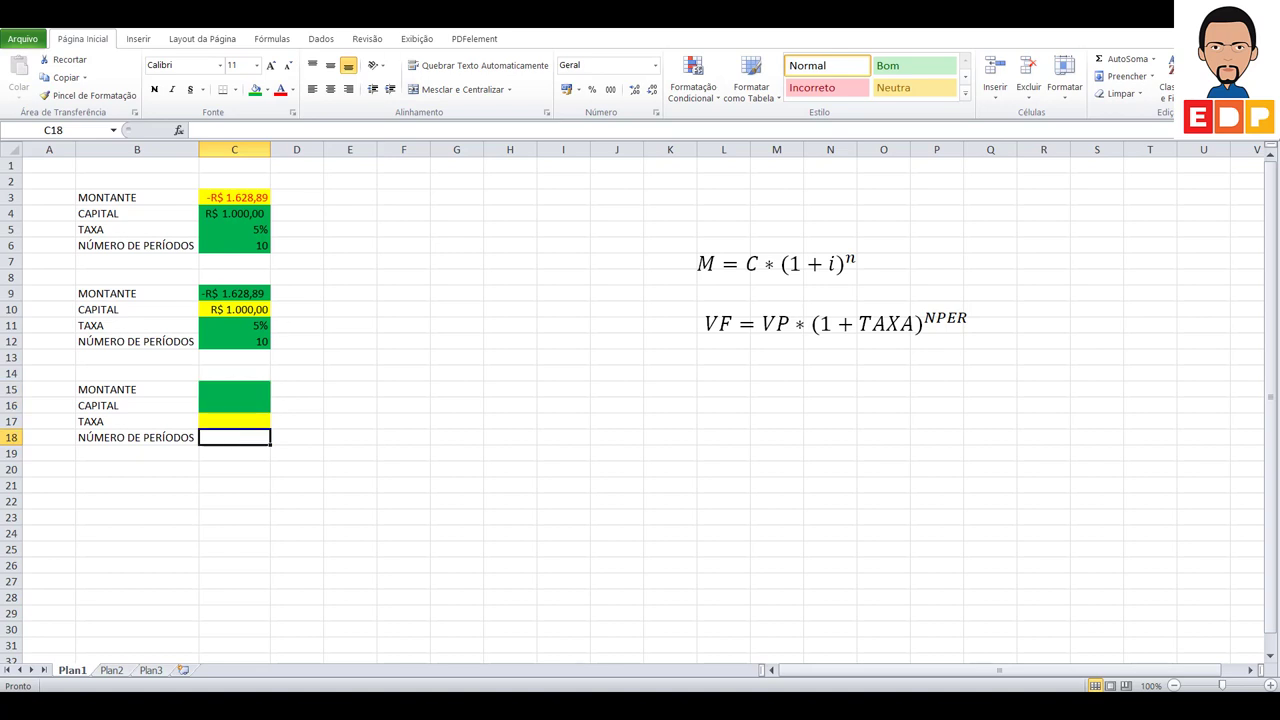
{"action": "left_click", "coordinate": [256, 90]}
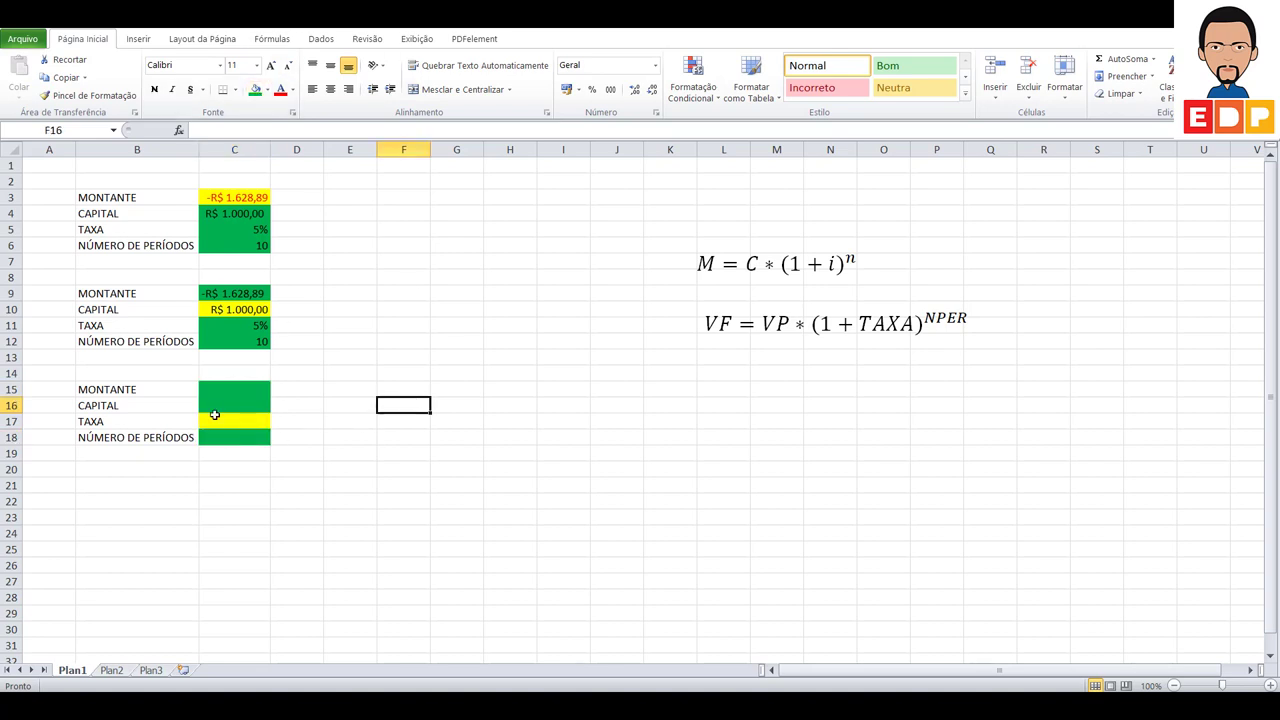
{"action": "left_click", "coordinate": [232, 389]}
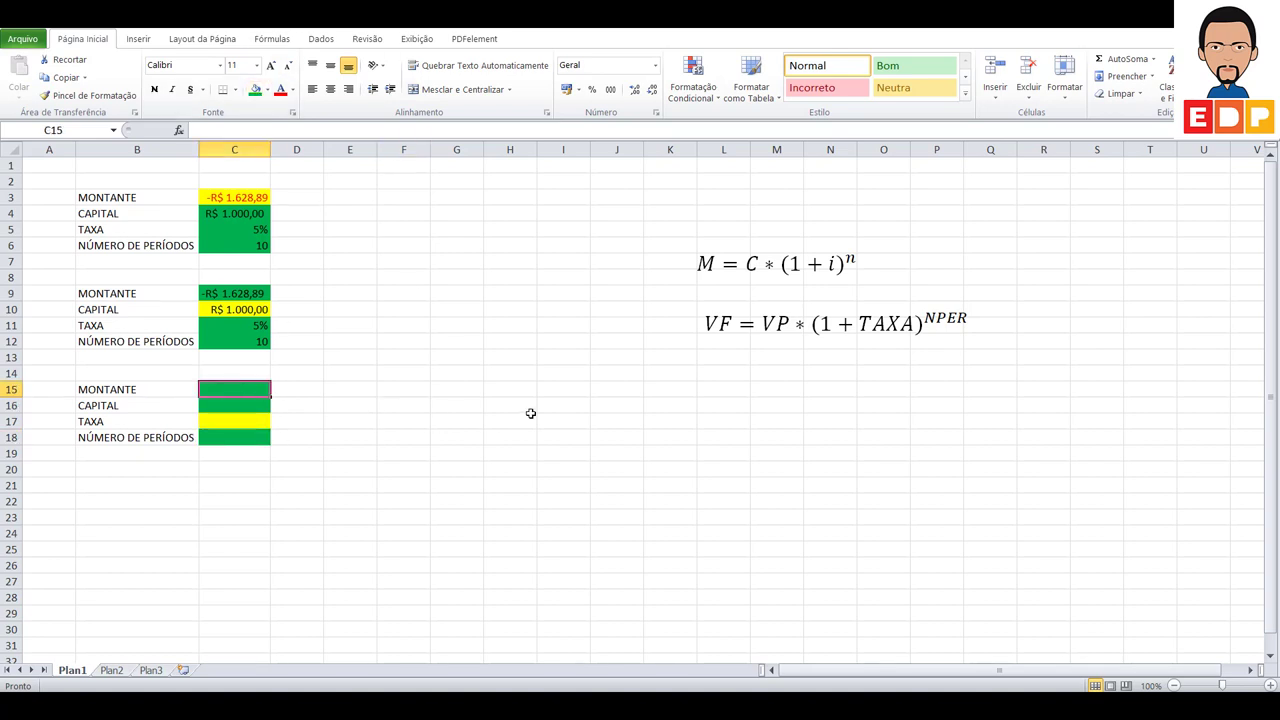
Enter montante 1689 and capital -1000 in C15:C16 and give both Accounting format
{"action": "type", "text": "1689"}
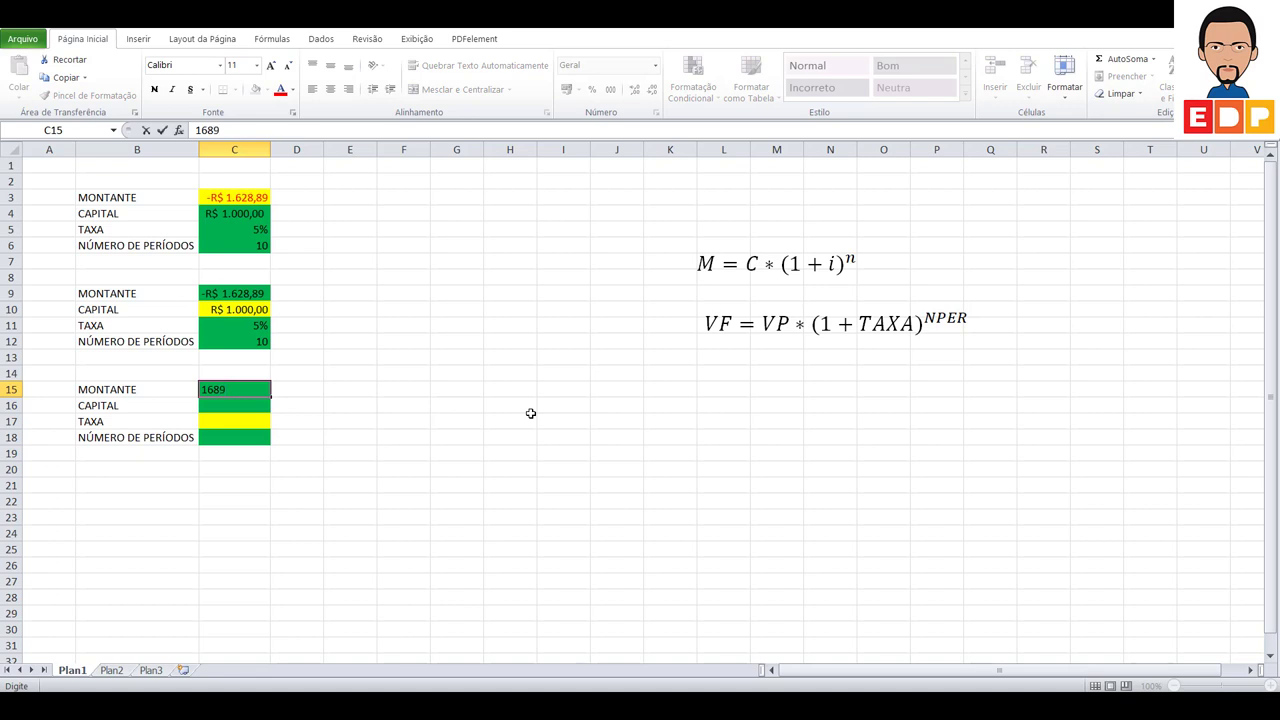
{"action": "key", "text": "Return"}
{"action": "type", "text": "100"}
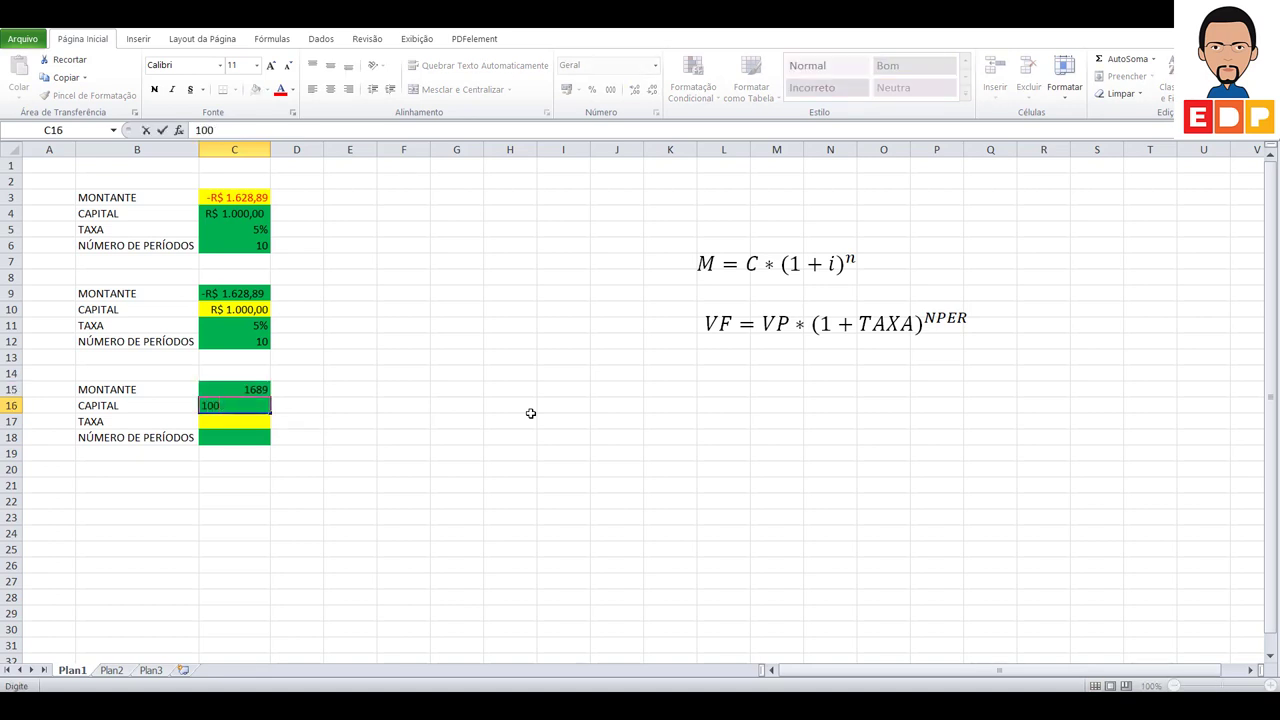
{"action": "type", "text": "-"}
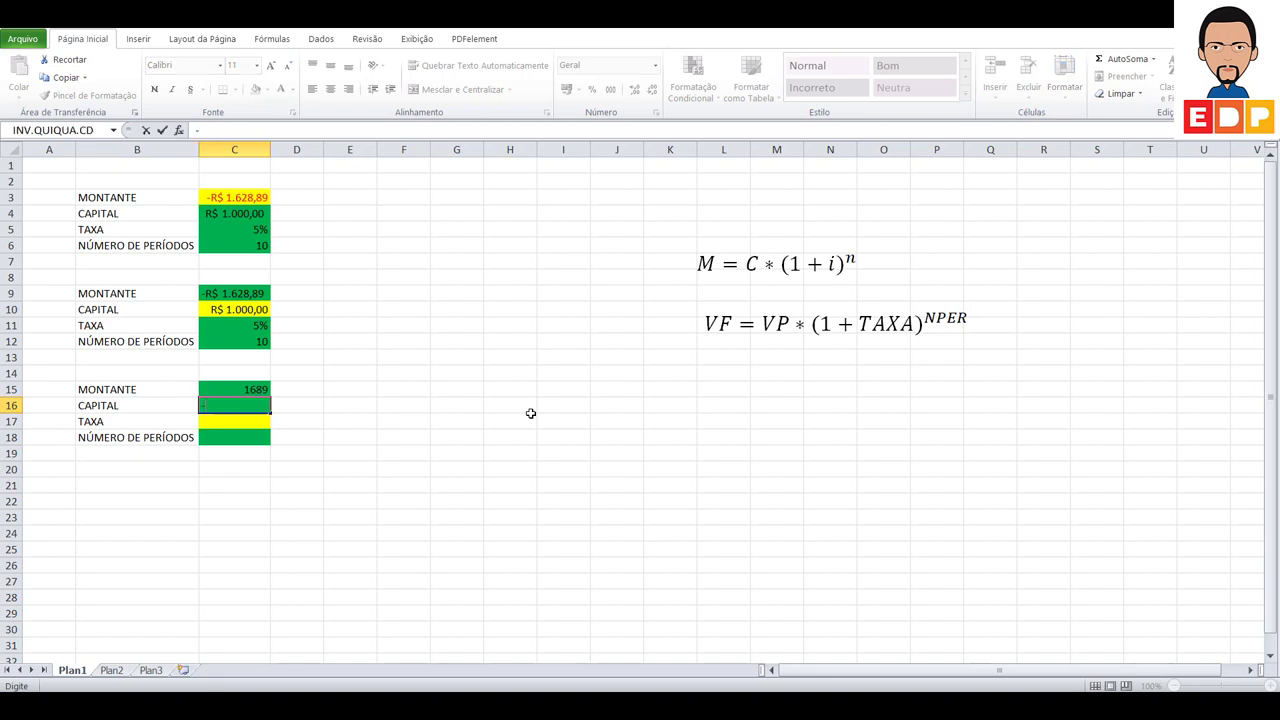
{"action": "type", "text": "1000"}
{"action": "key", "text": "Return"}
{"action": "left_click_drag", "start_coordinate": [245, 389], "coordinate": [240, 404]}
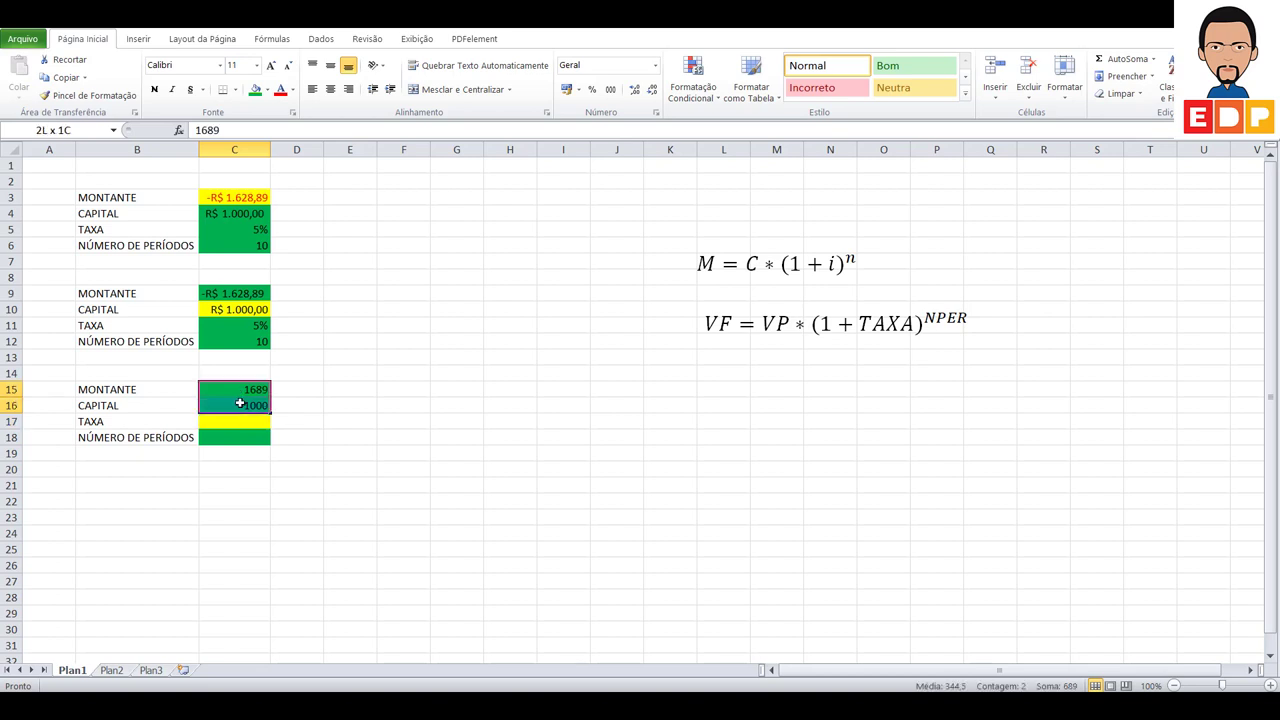
{"action": "left_click", "coordinate": [568, 90]}
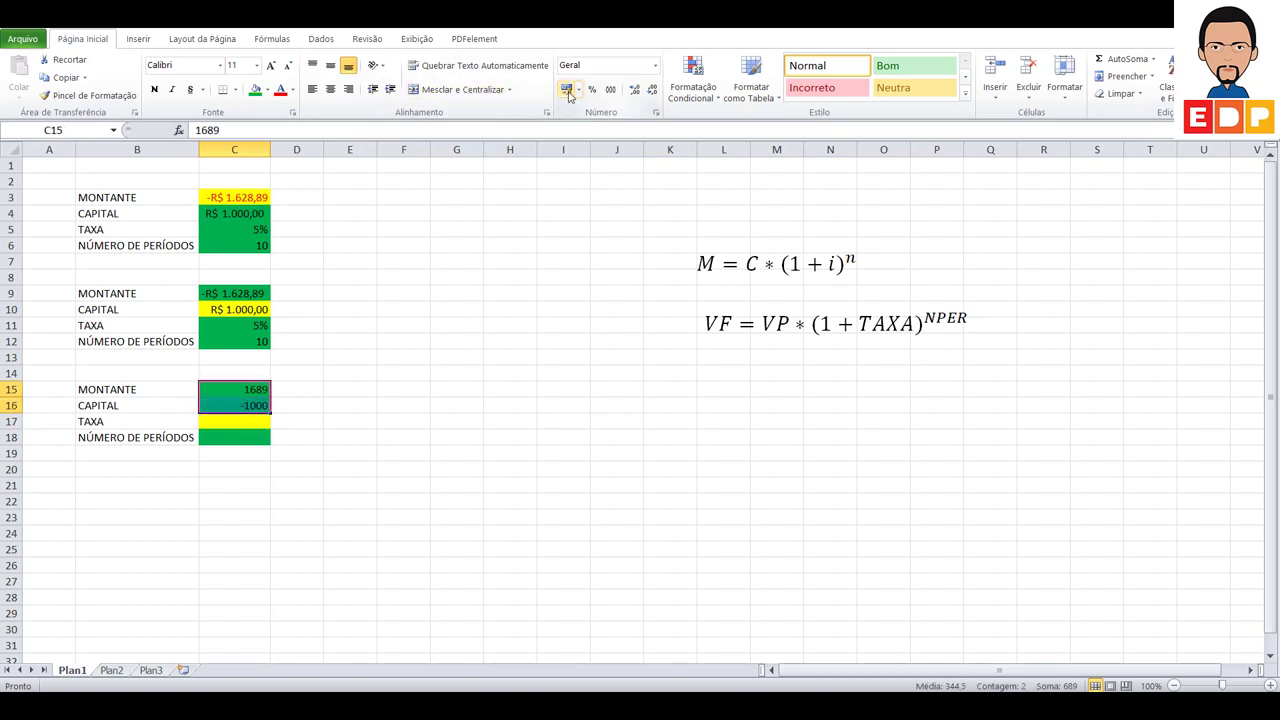
{"action": "left_click", "coordinate": [462, 437]}
Enter 10 periods in C18, leaving the rate cell C17 empty
{"action": "left_click", "coordinate": [236, 440]}
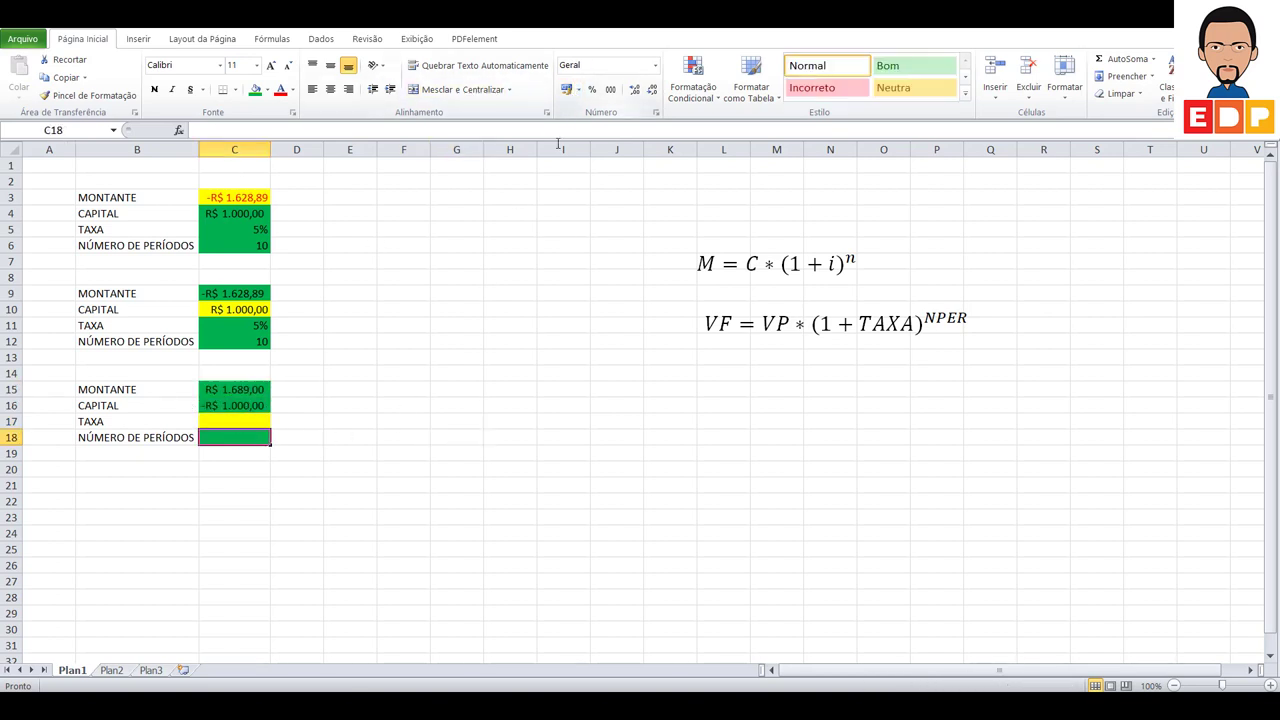
{"action": "type", "text": "10"}
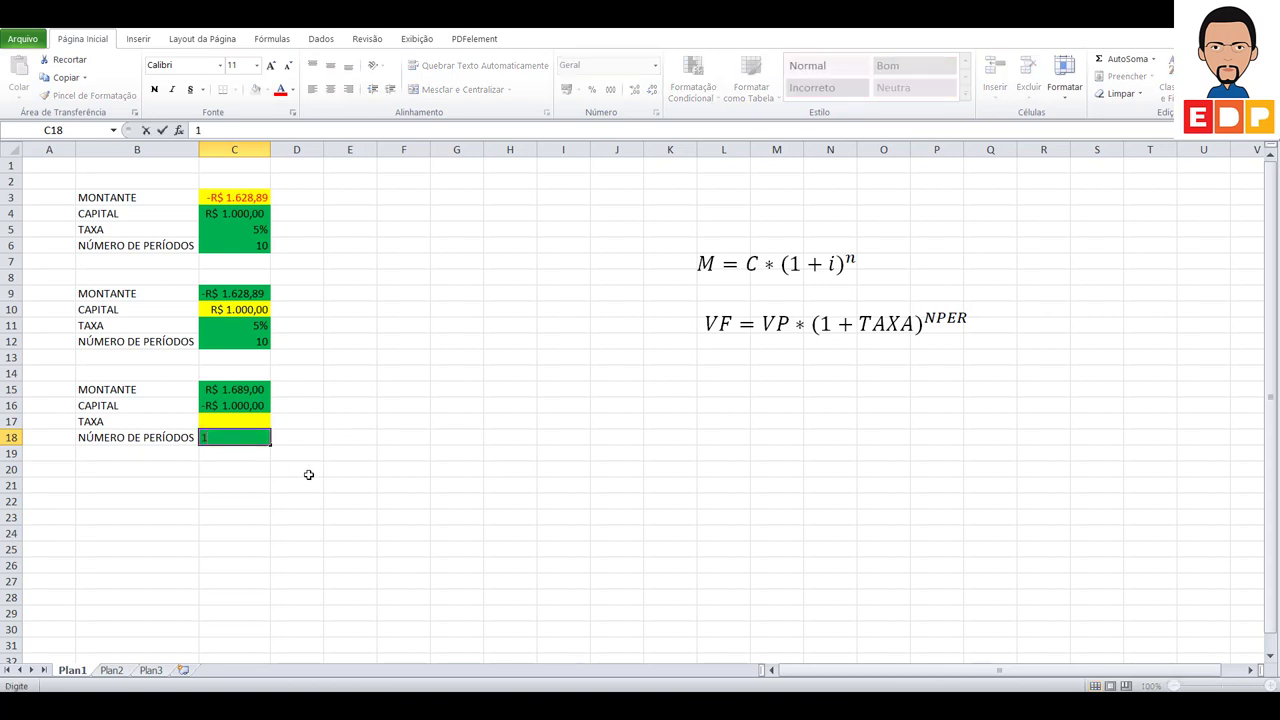
{"action": "key", "text": "Return"}
{"action": "left_click", "coordinate": [246, 423]}
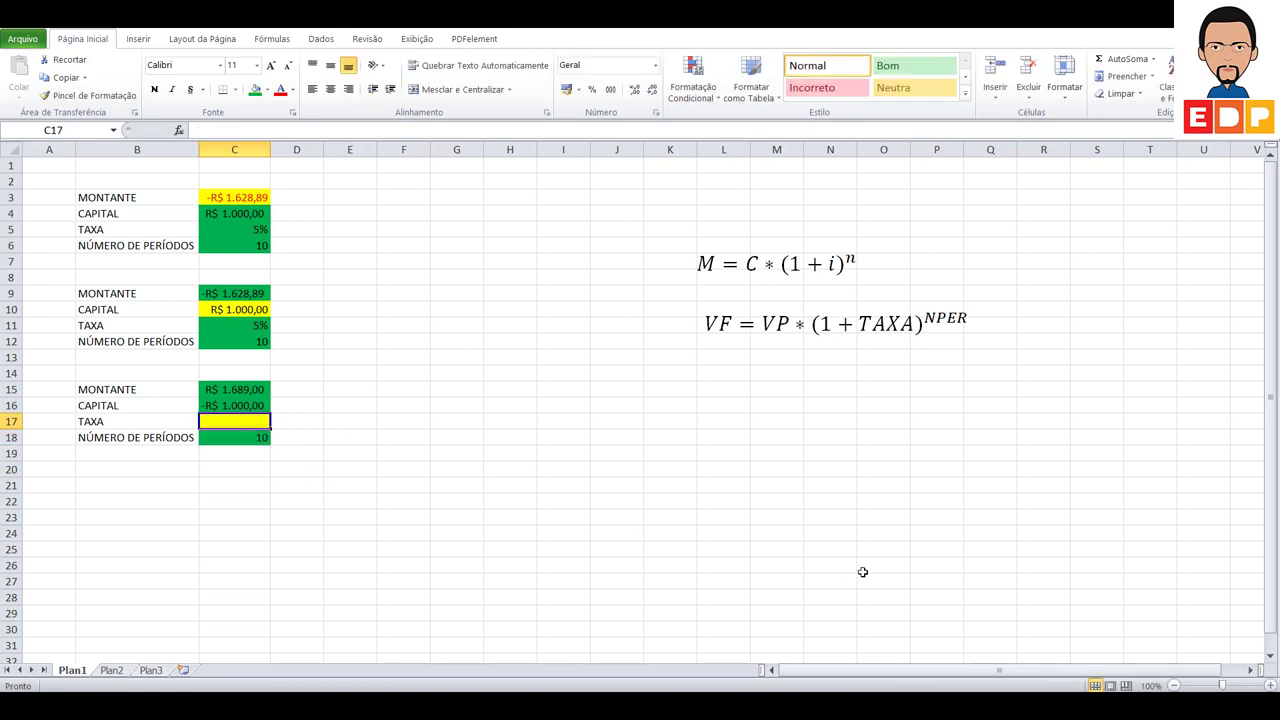
Enter =TAXA(C18;;C16;C15) in C17 to get a 5% rate
{"action": "type", "text": "=TA"}
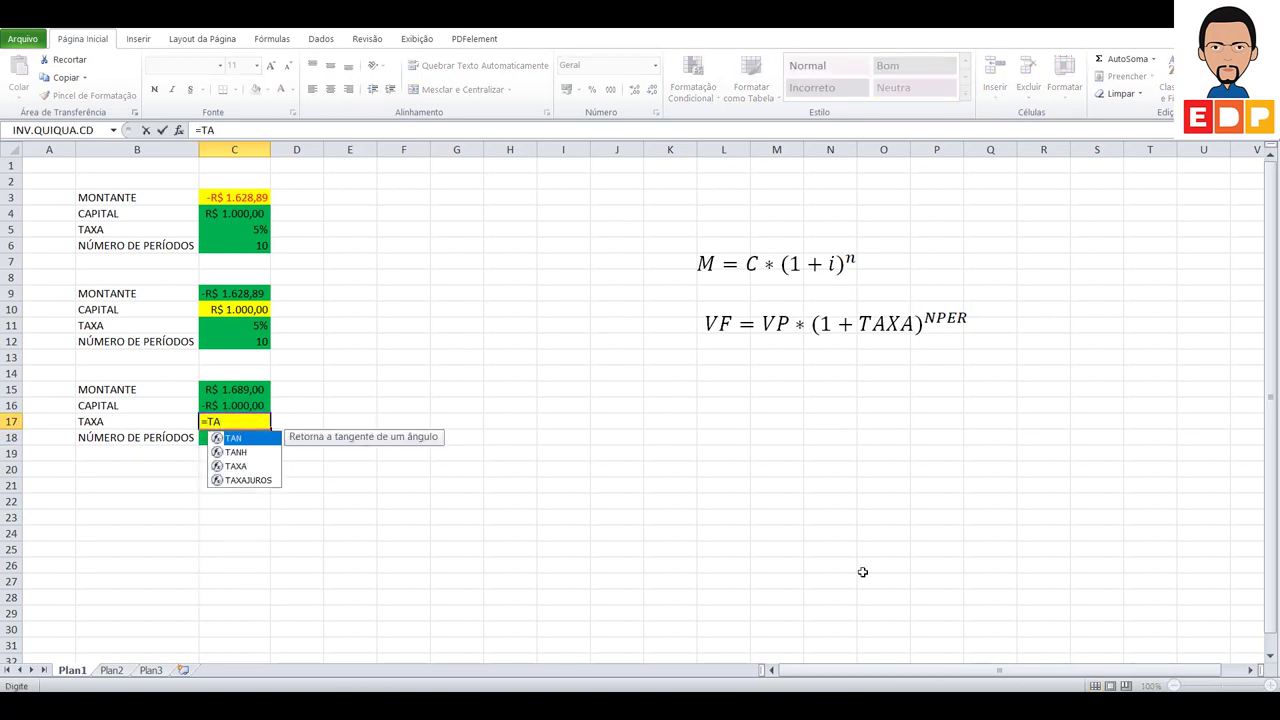
{"action": "type", "text": "XA("}
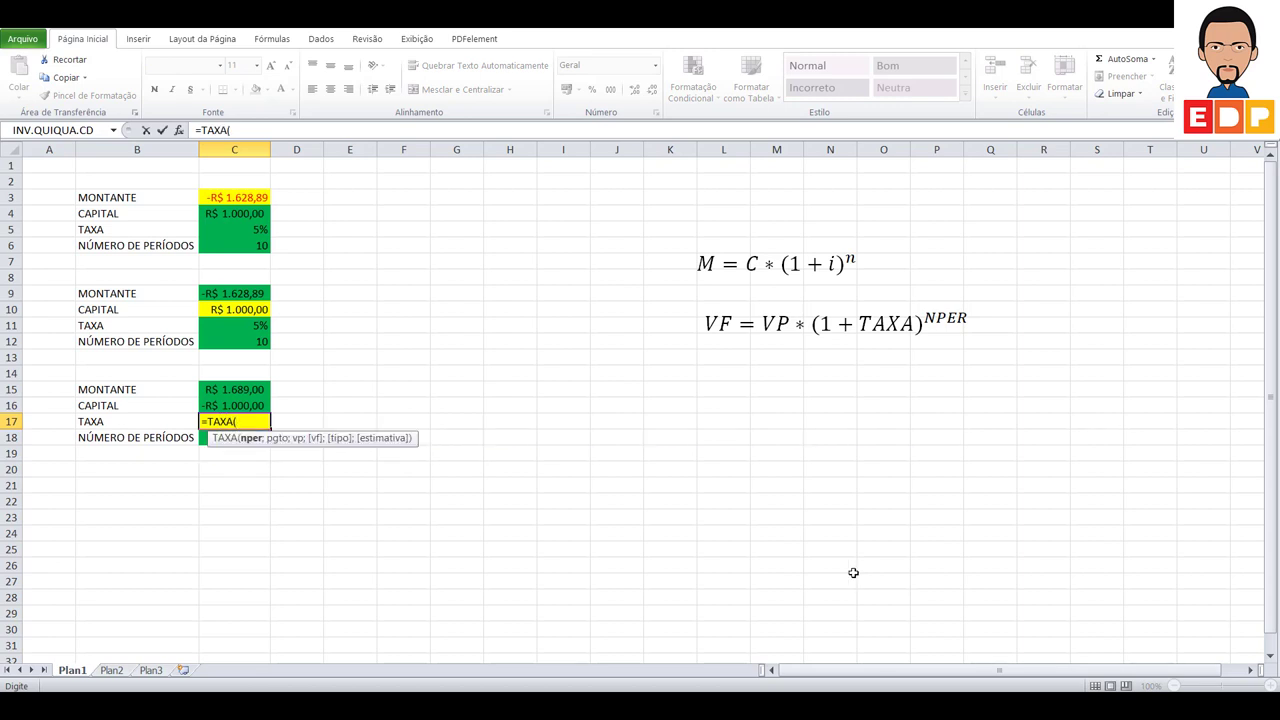
{"action": "left_click", "coordinate": [201, 437]}
{"action": "type", "text": ";"}
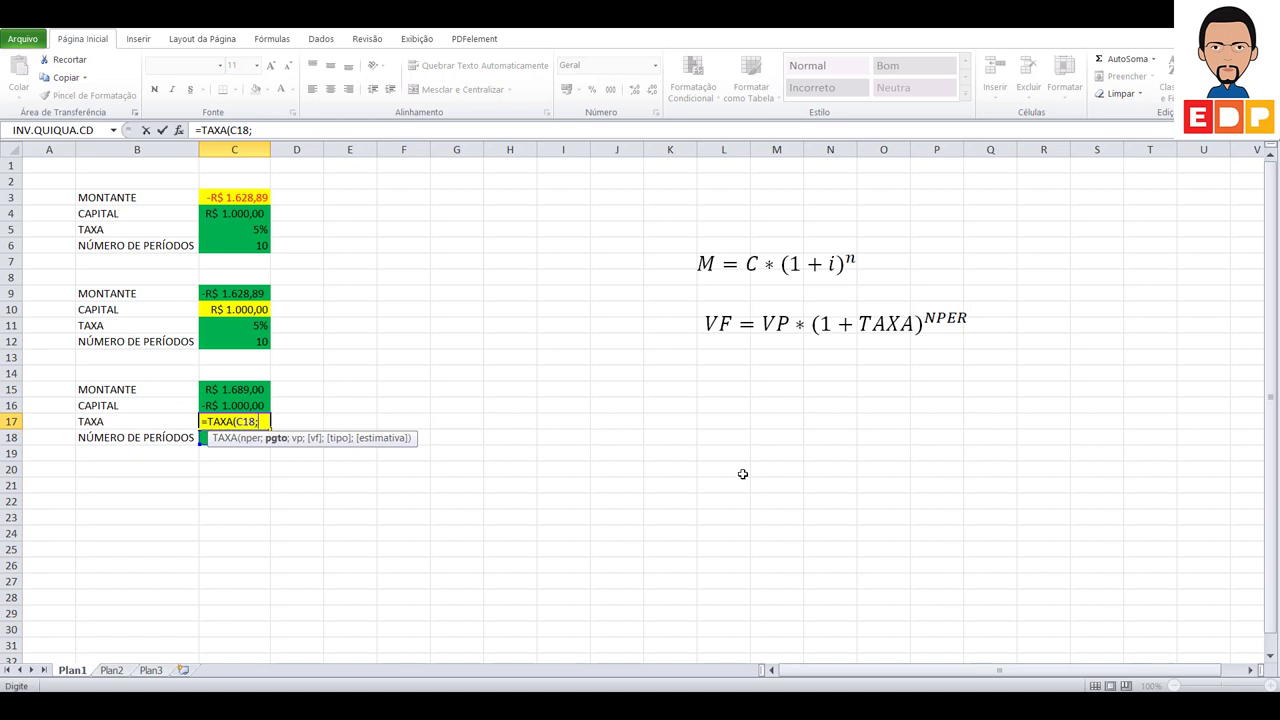
{"action": "type", "text": ";"}
{"action": "left_click", "coordinate": [227, 403]}
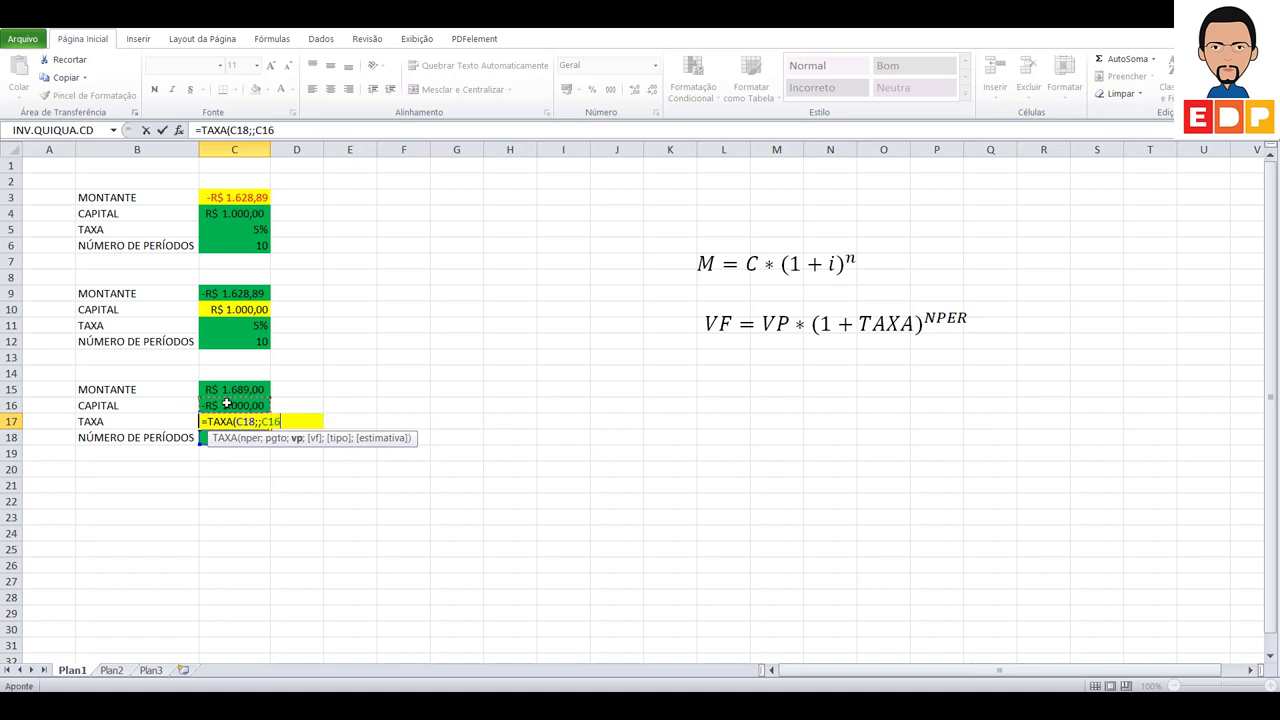
{"action": "type", "text": ";"}
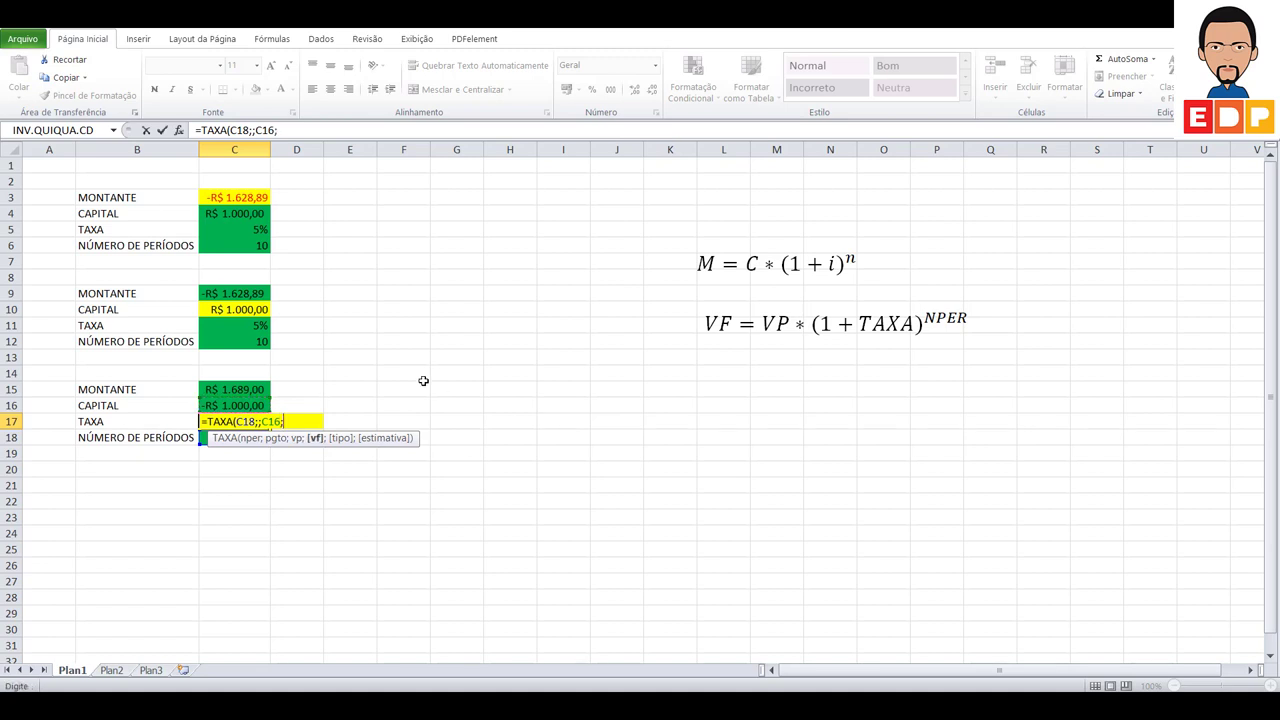
{"action": "left_click", "coordinate": [248, 388]}
{"action": "type", "text": ")"}
{"action": "key", "text": "Return"}
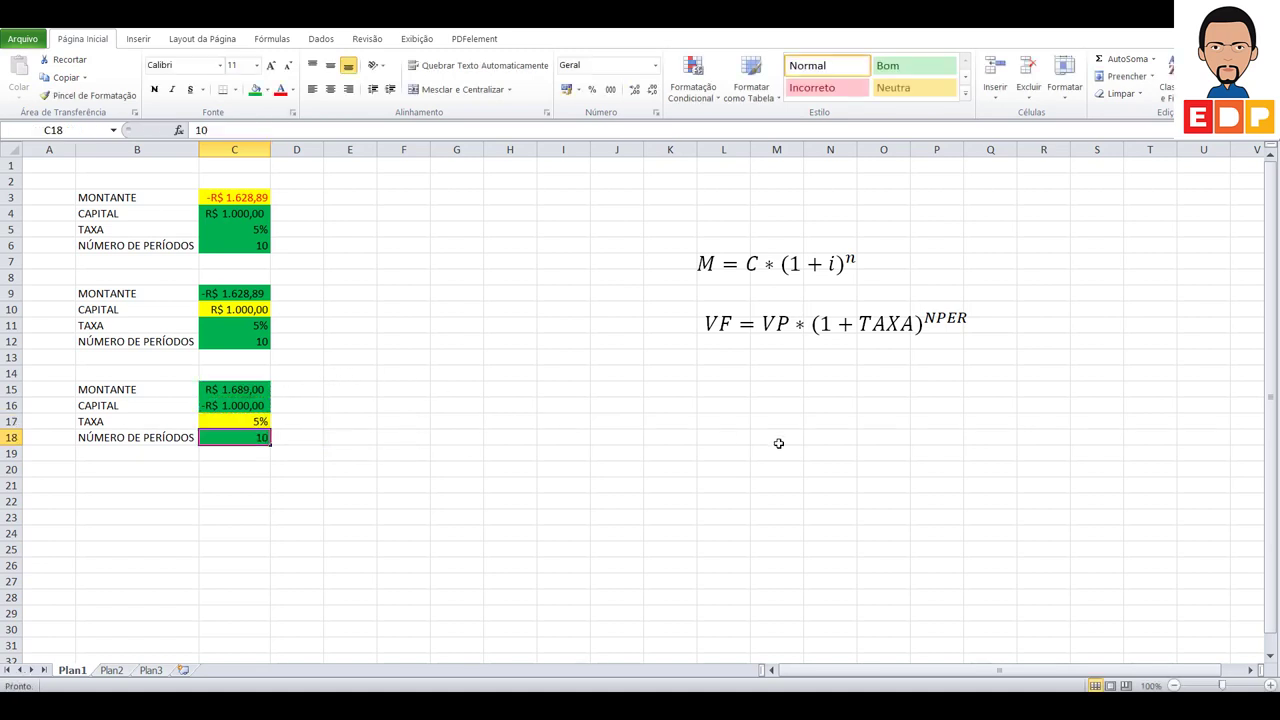
Make the capital in C16 positive to show #NÚM! in C17, then restore -1000
{"action": "left_click", "coordinate": [266, 420]}
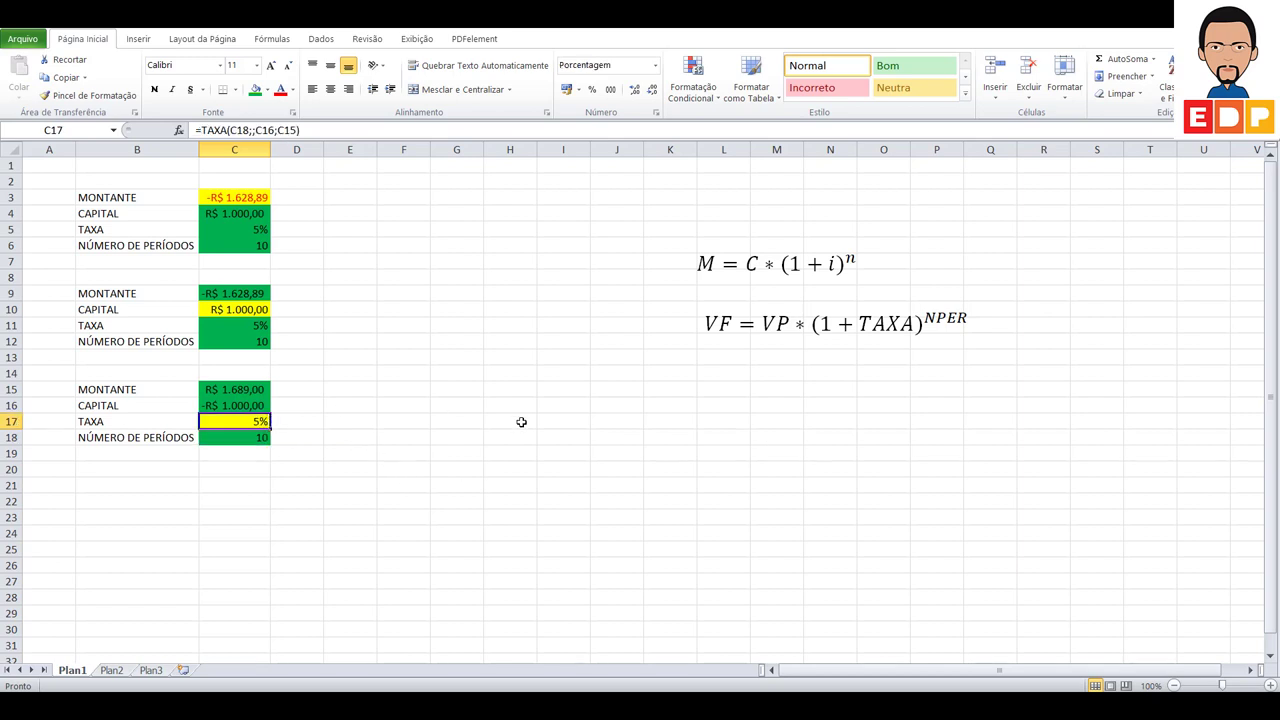
{"action": "left_click", "coordinate": [262, 406]}
{"action": "left_click", "coordinate": [190, 131]}
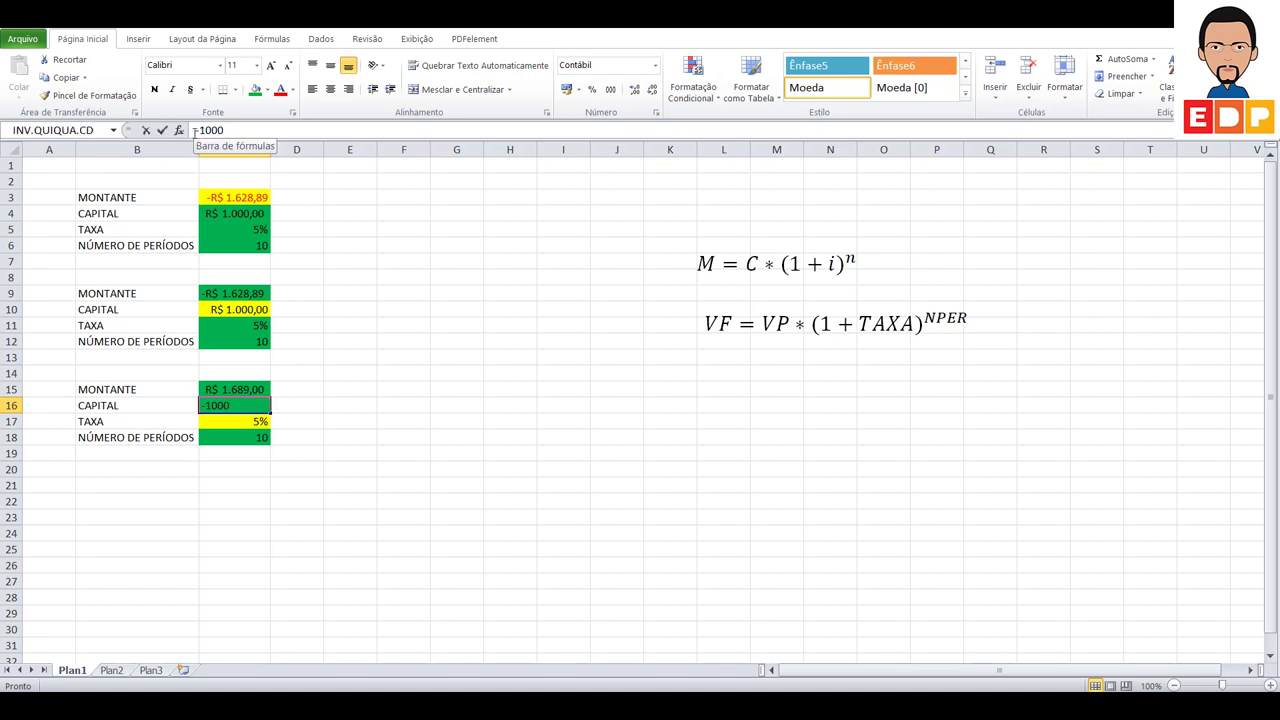
{"action": "key", "text": "Delete"}
{"action": "key", "text": "Return"}
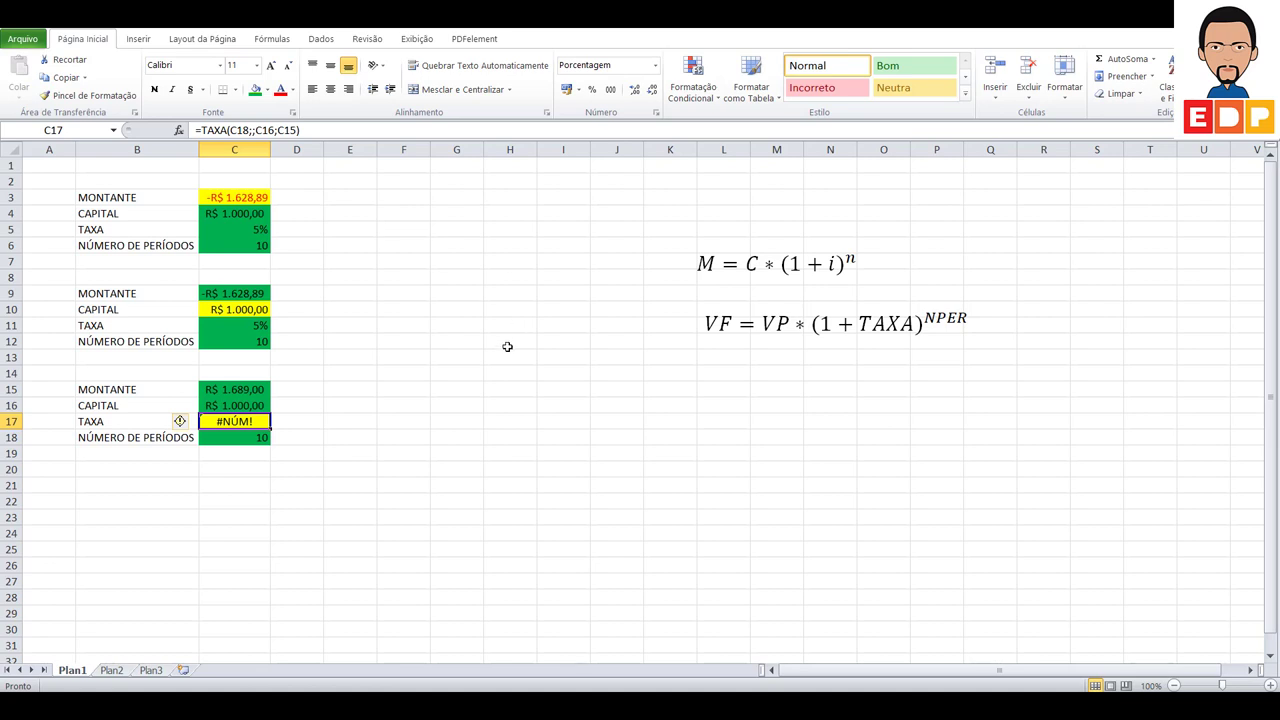
{"action": "left_click", "coordinate": [258, 405]}
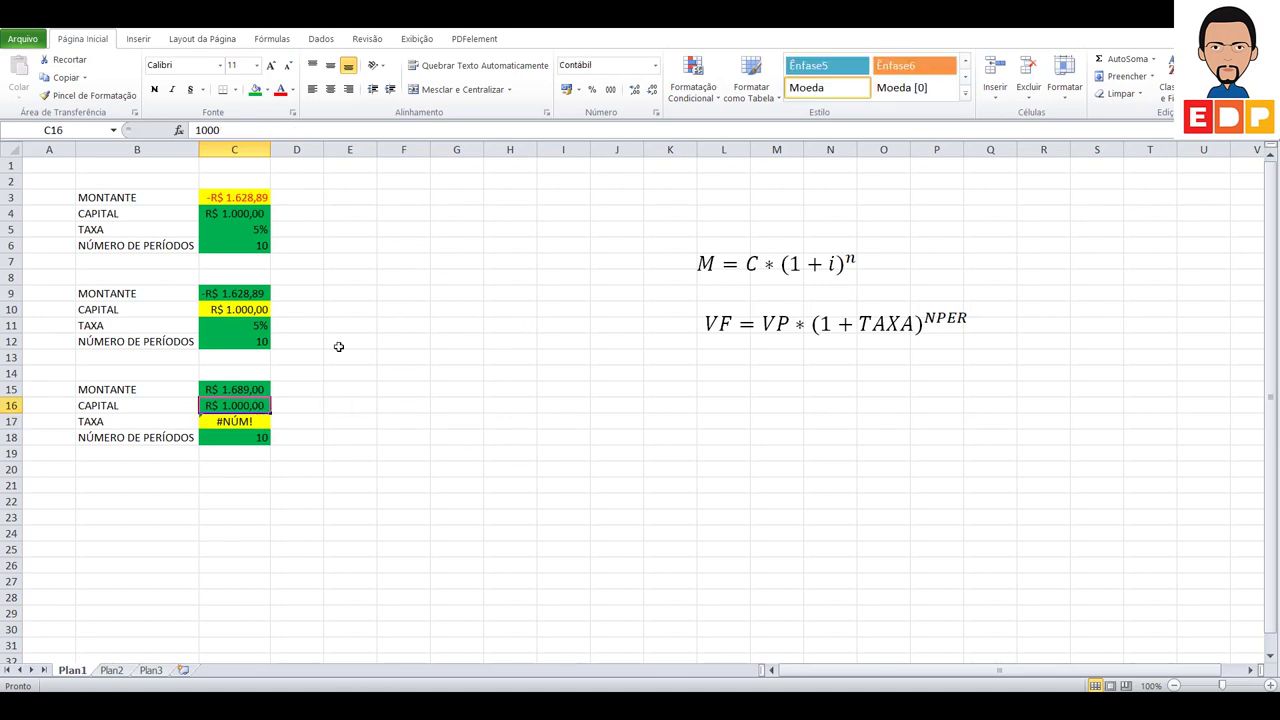
{"action": "left_click", "coordinate": [197, 130]}
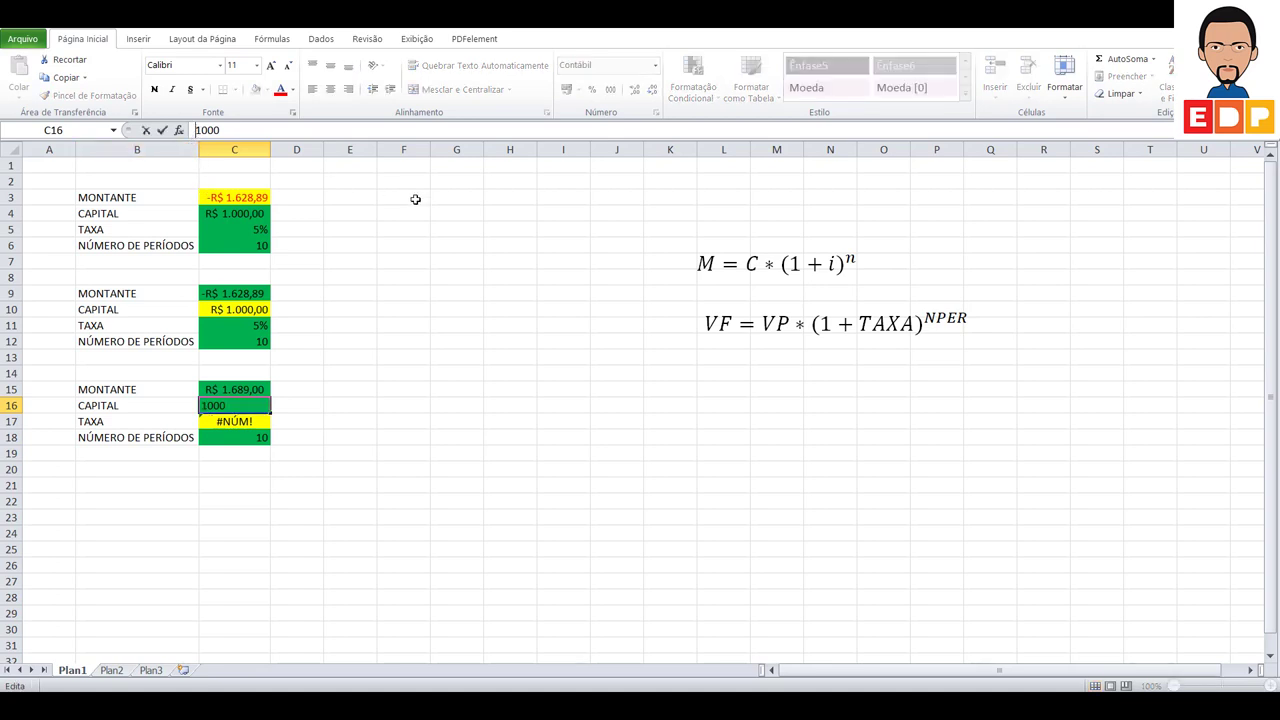
{"action": "key", "text": "Return"}
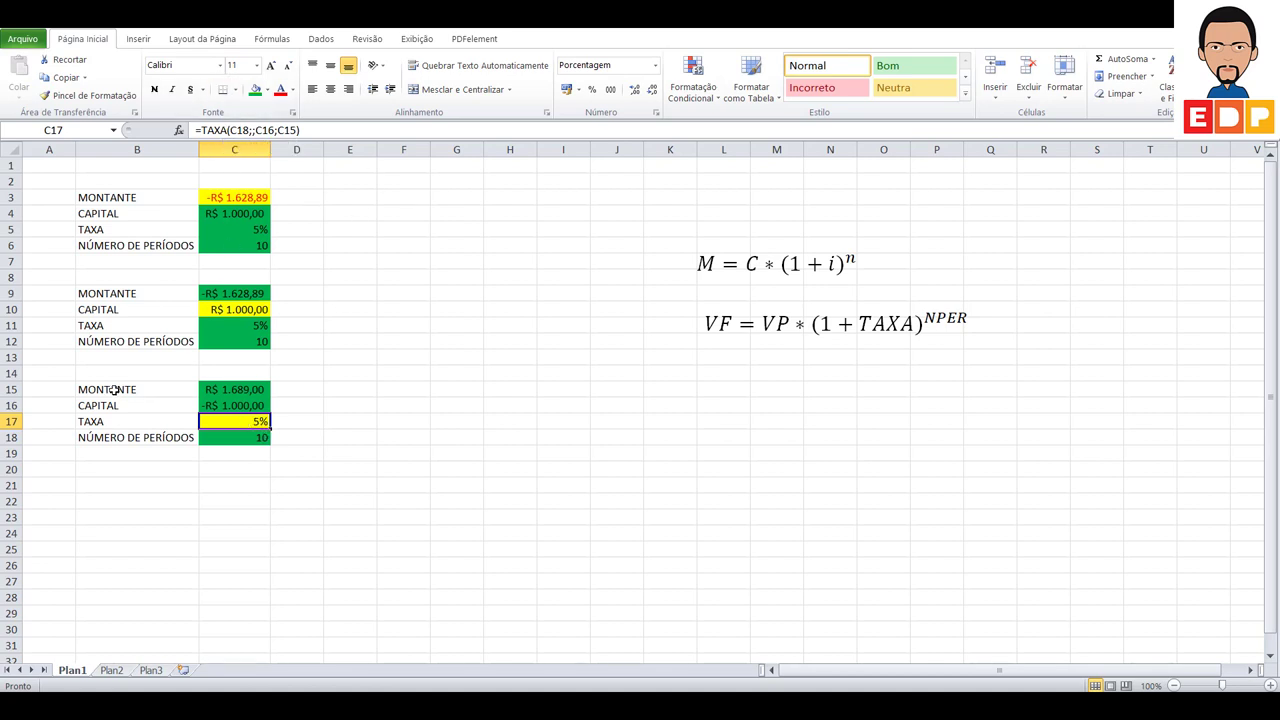
Copy the block's labels in B15:B18
{"action": "left_click_drag", "start_coordinate": [112, 390], "coordinate": [128, 438]}
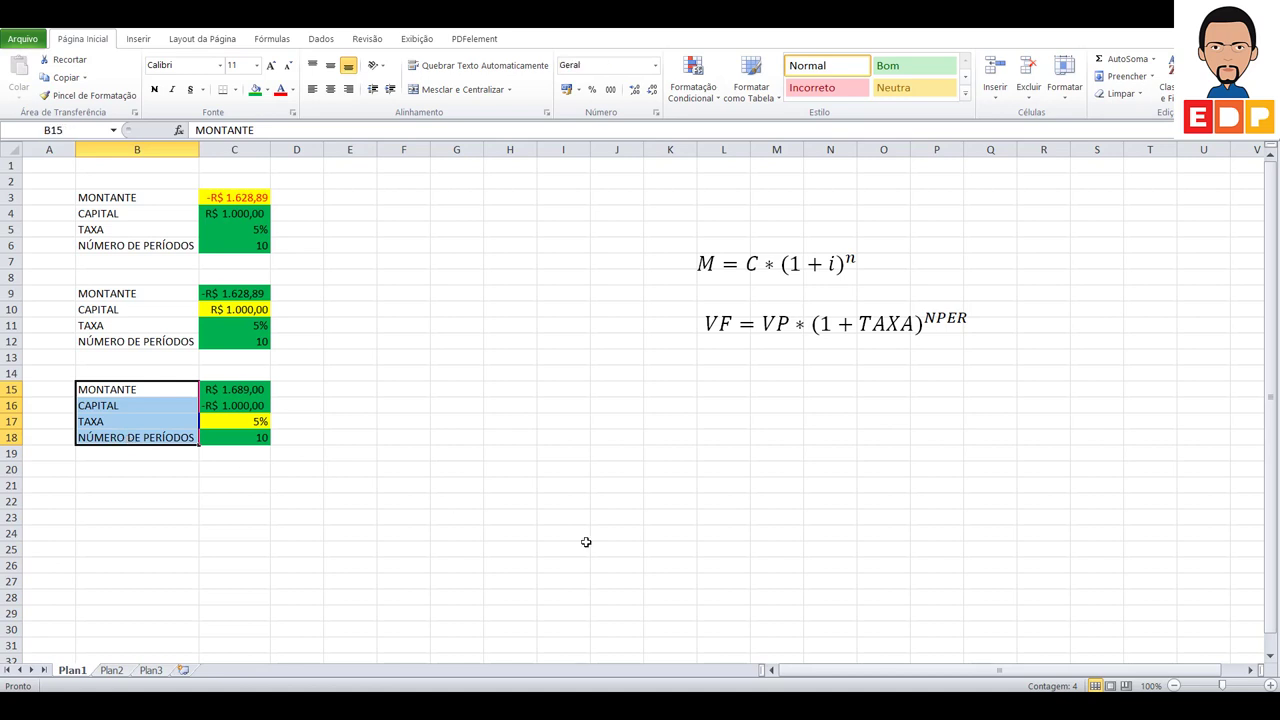
{"action": "key", "text": "ctrl+c"}
{"action": "left_click", "coordinate": [141, 470]}
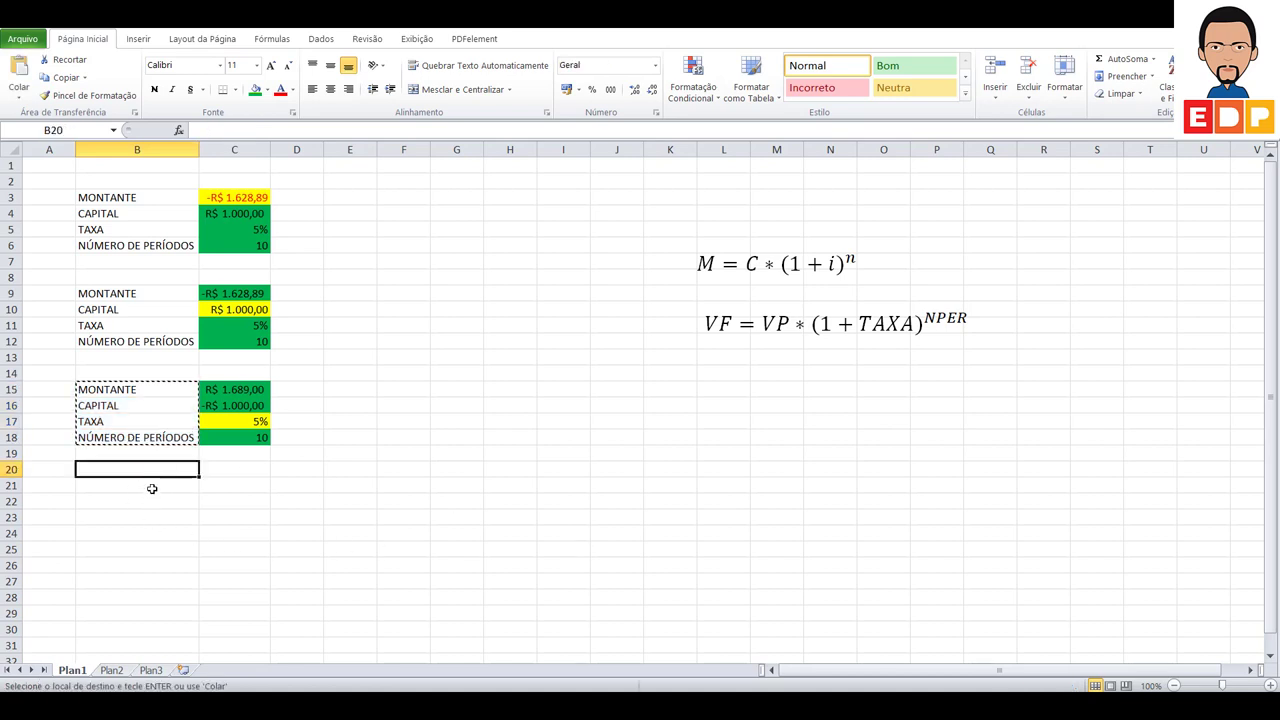
Paste the labels into B21:B24 and fill the periods cell C24 yellow
{"action": "left_click", "coordinate": [152, 488]}
{"action": "key", "text": "ctrl+v"}
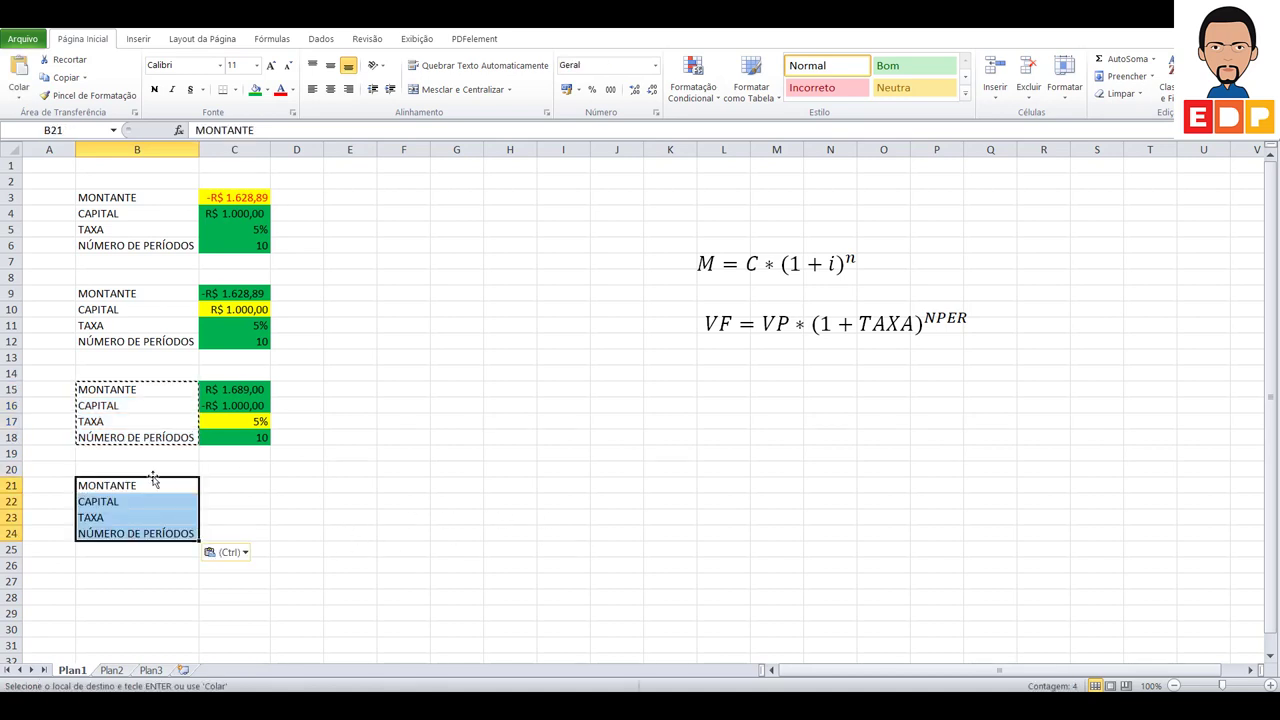
{"action": "left_click", "coordinate": [215, 484]}
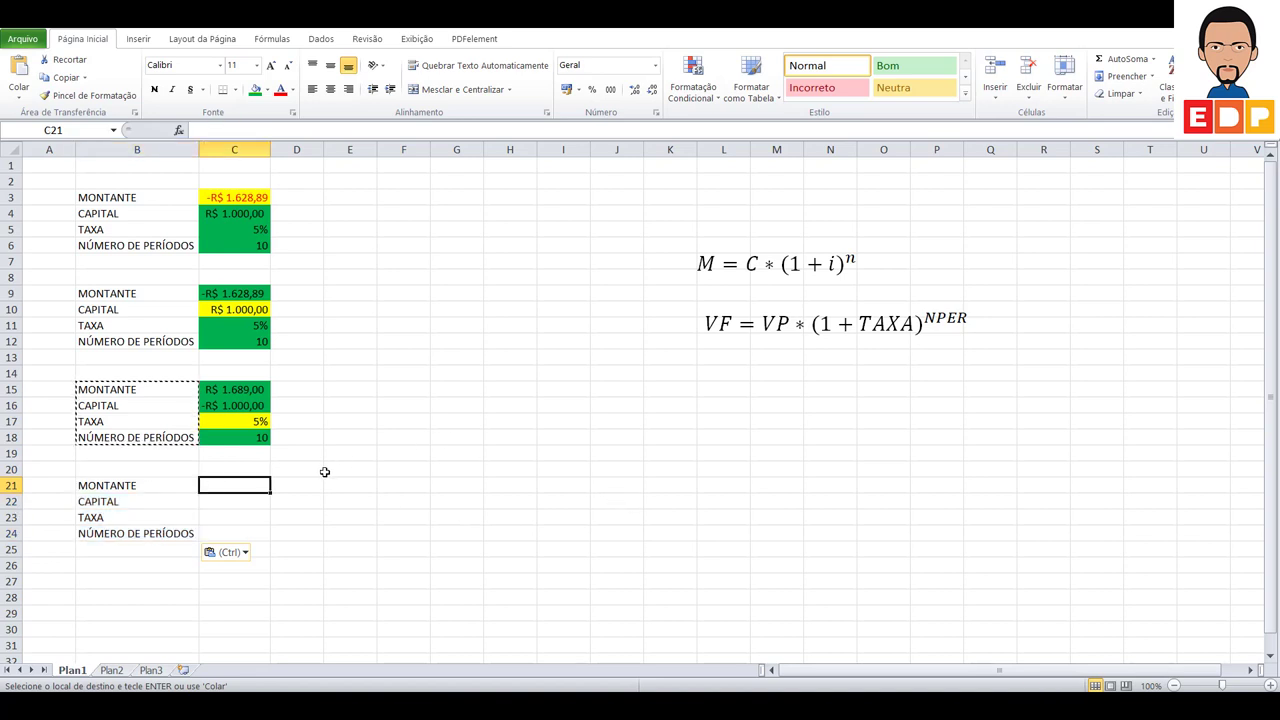
{"action": "left_click", "coordinate": [249, 530]}
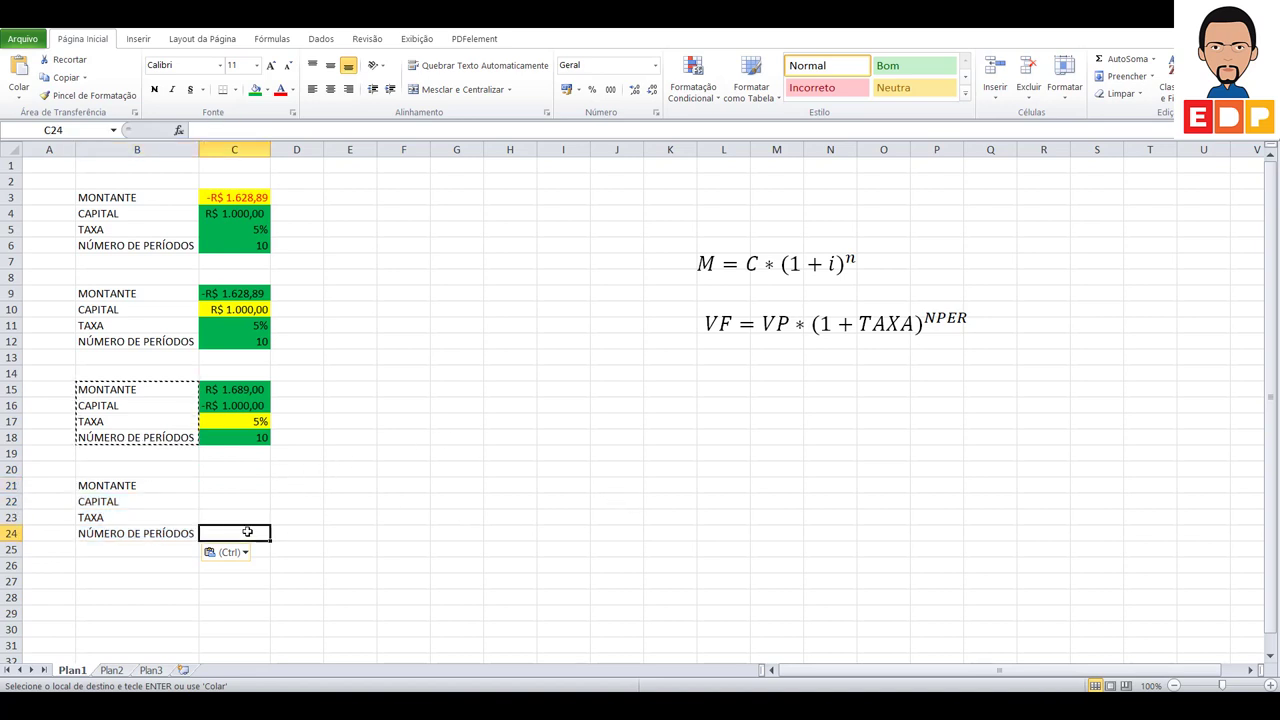
{"action": "left_click", "coordinate": [268, 89]}
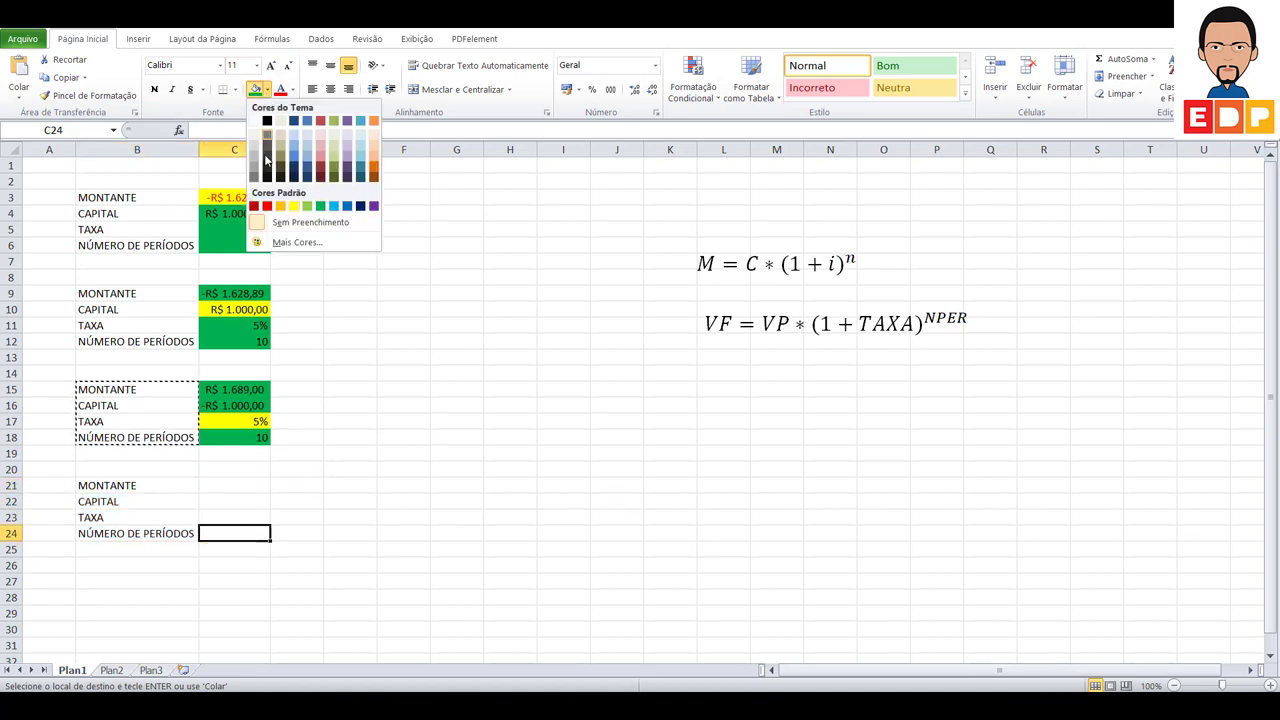
{"action": "left_click", "coordinate": [294, 206]}
{"action": "left_click", "coordinate": [645, 403]}
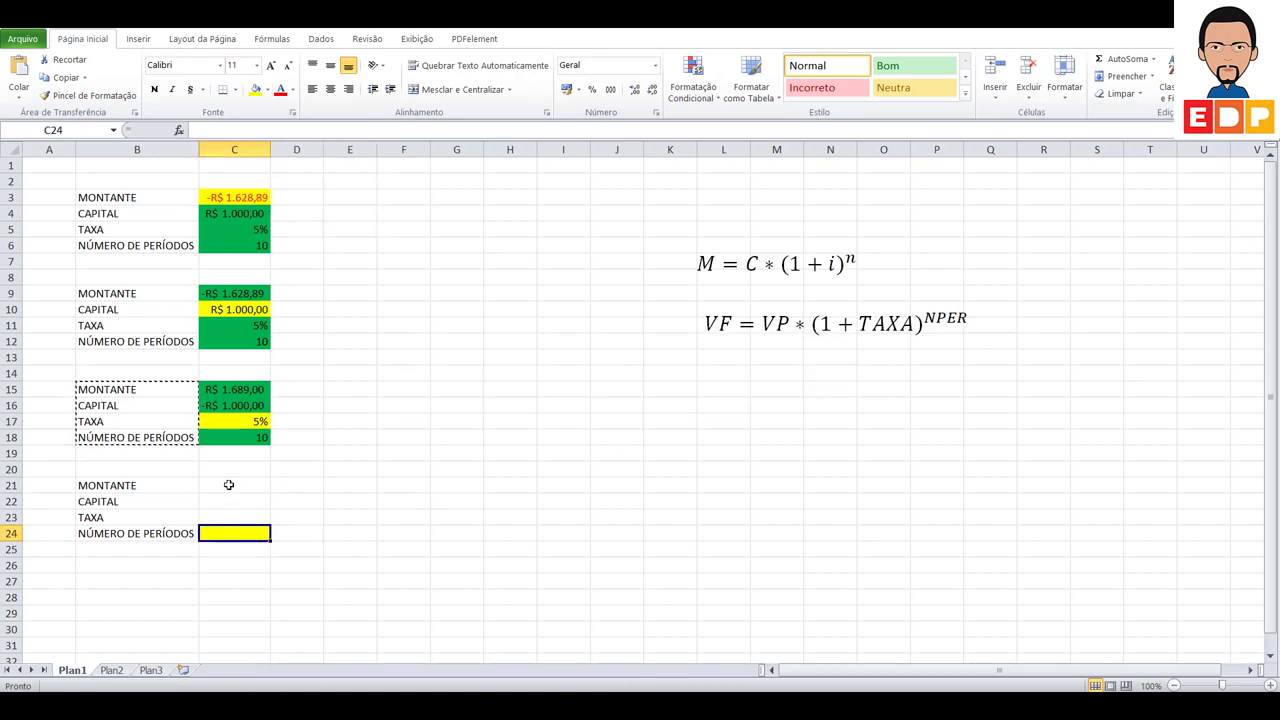
Shade the value cells C21:C23 green
{"action": "left_click_drag", "start_coordinate": [228, 484], "coordinate": [228, 513]}
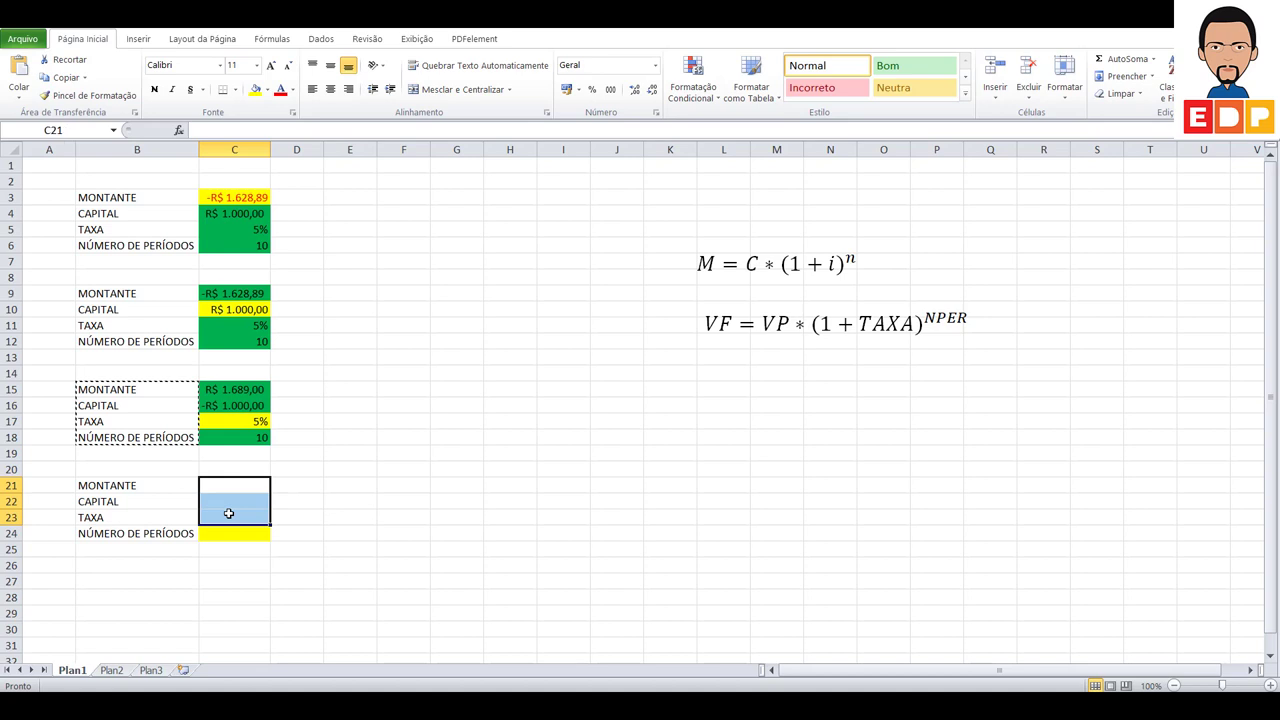
{"action": "left_click", "coordinate": [267, 89]}
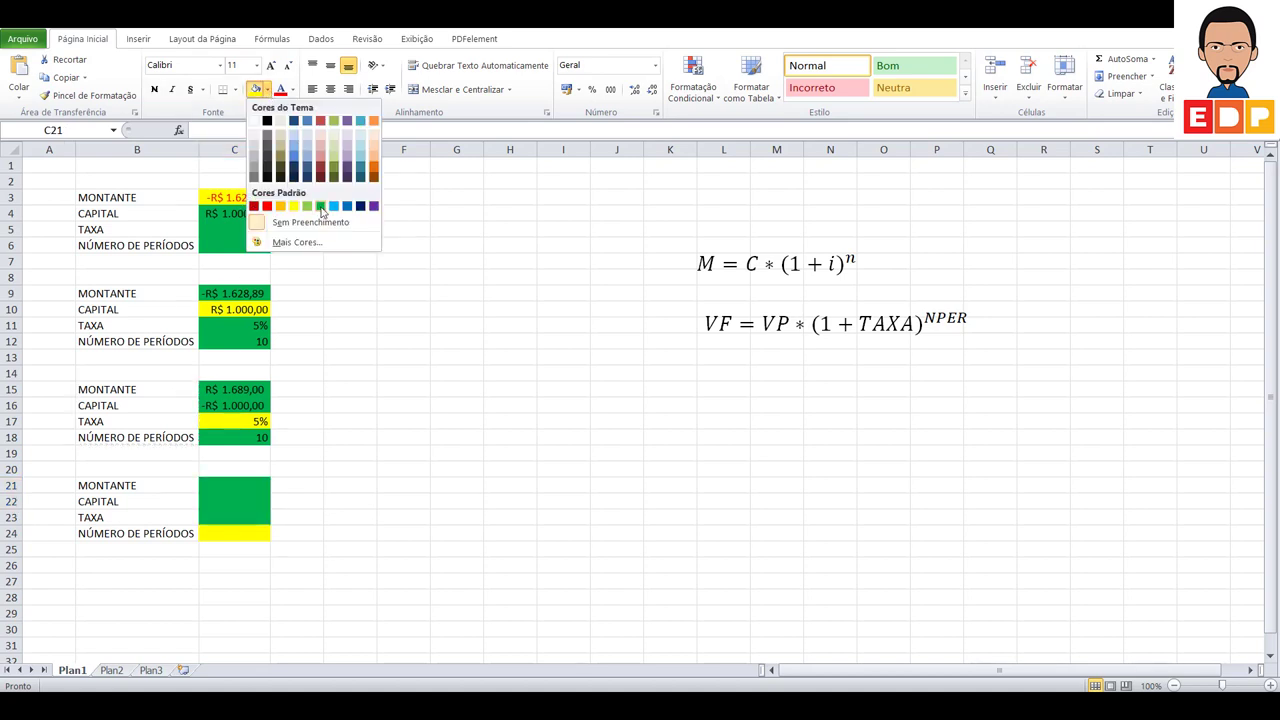
{"action": "left_click", "coordinate": [320, 206]}
{"action": "left_click", "coordinate": [510, 469]}
{"action": "left_click", "coordinate": [234, 487]}
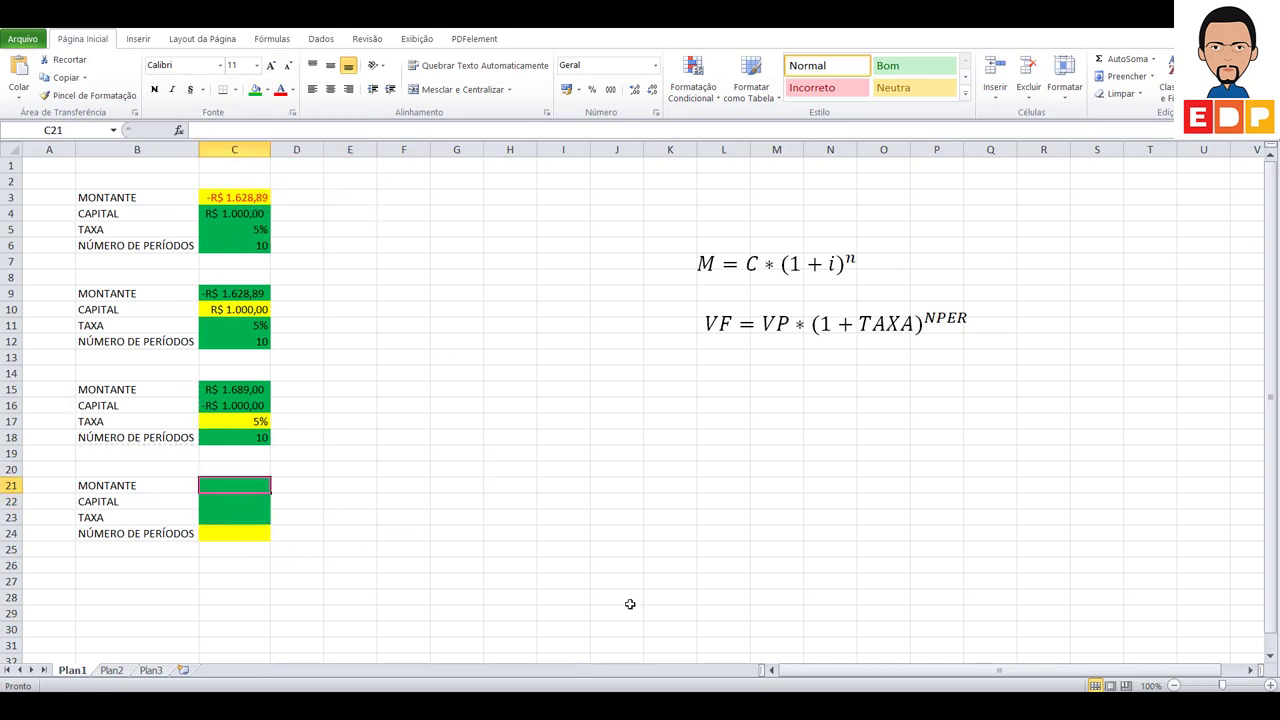
Enter 1689, 1000 and 0,05 in C21:C23
{"action": "type", "text": "1689"}
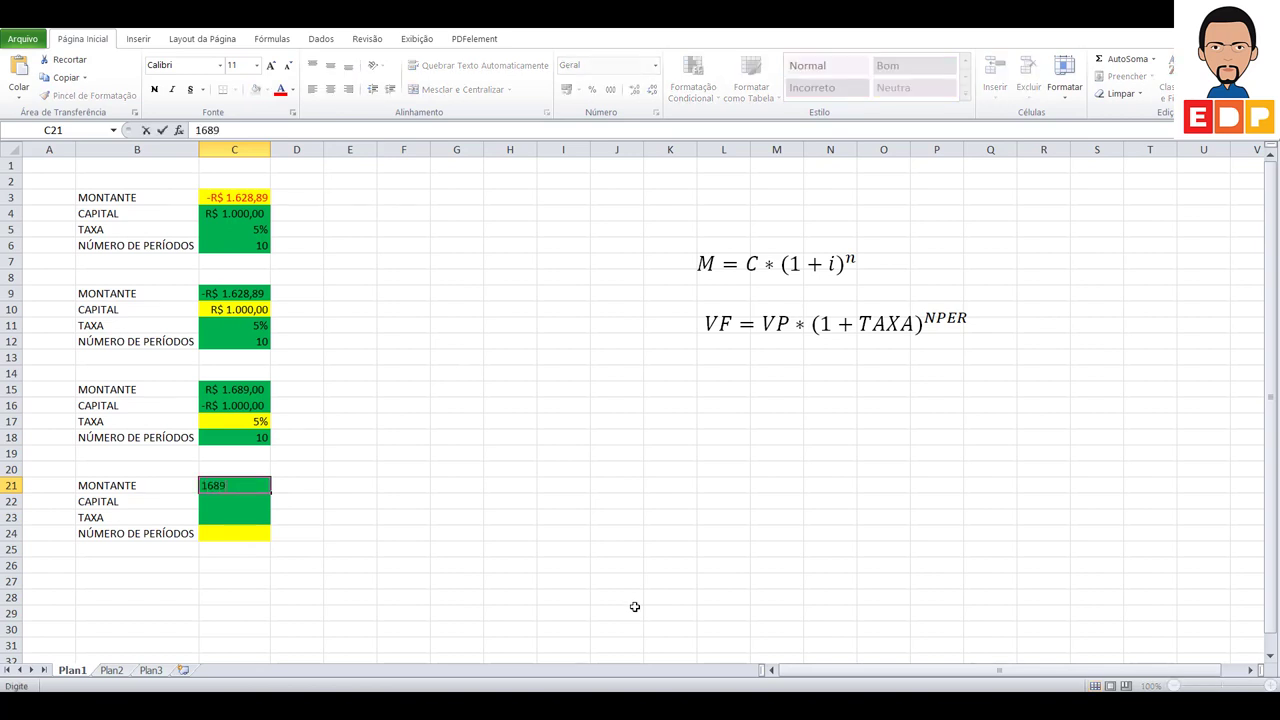
{"action": "key", "text": "Return"}
{"action": "type", "text": "1000"}
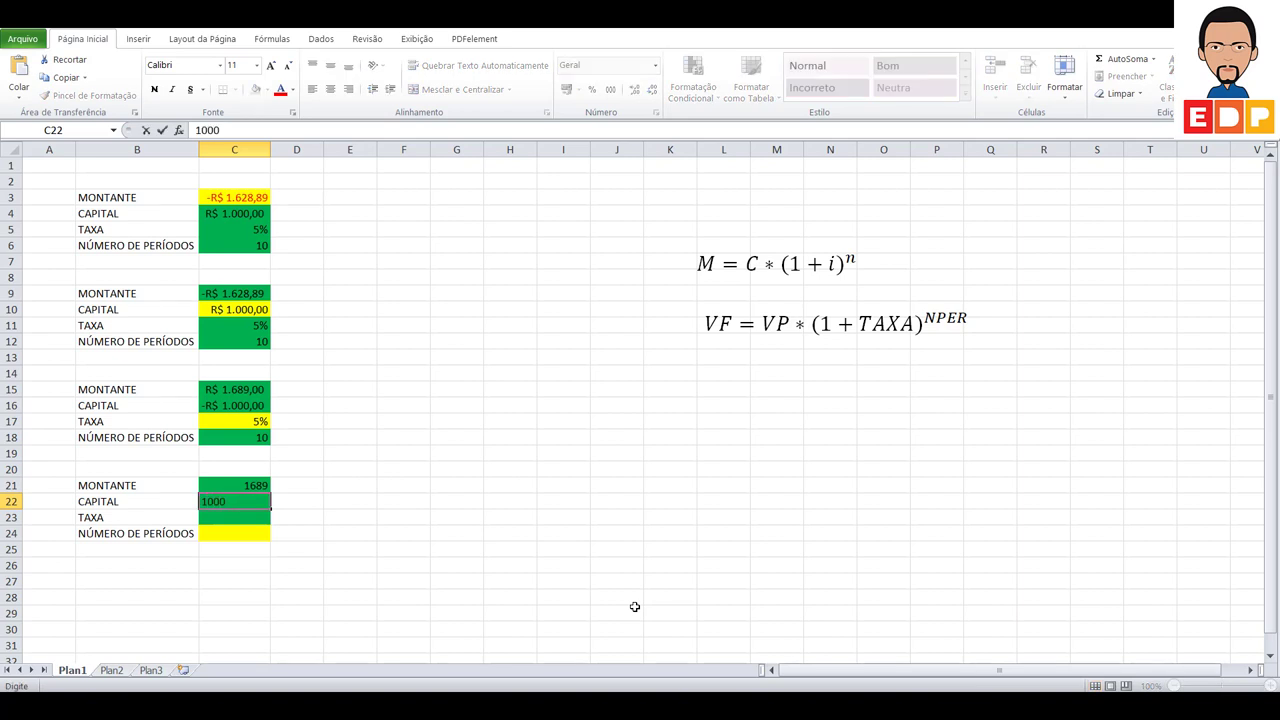
{"action": "key", "text": "Return"}
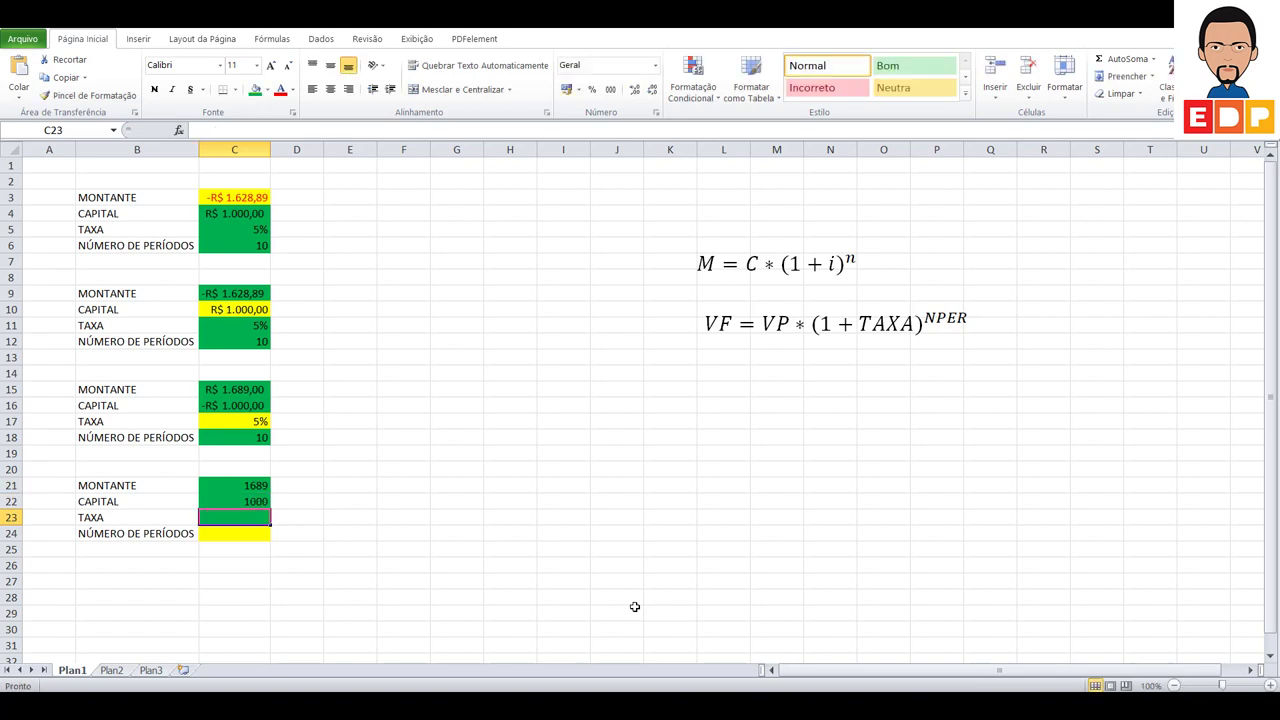
{"action": "type", "text": "0,"}
{"action": "type", "text": "05"}
{"action": "key", "text": "Return"}
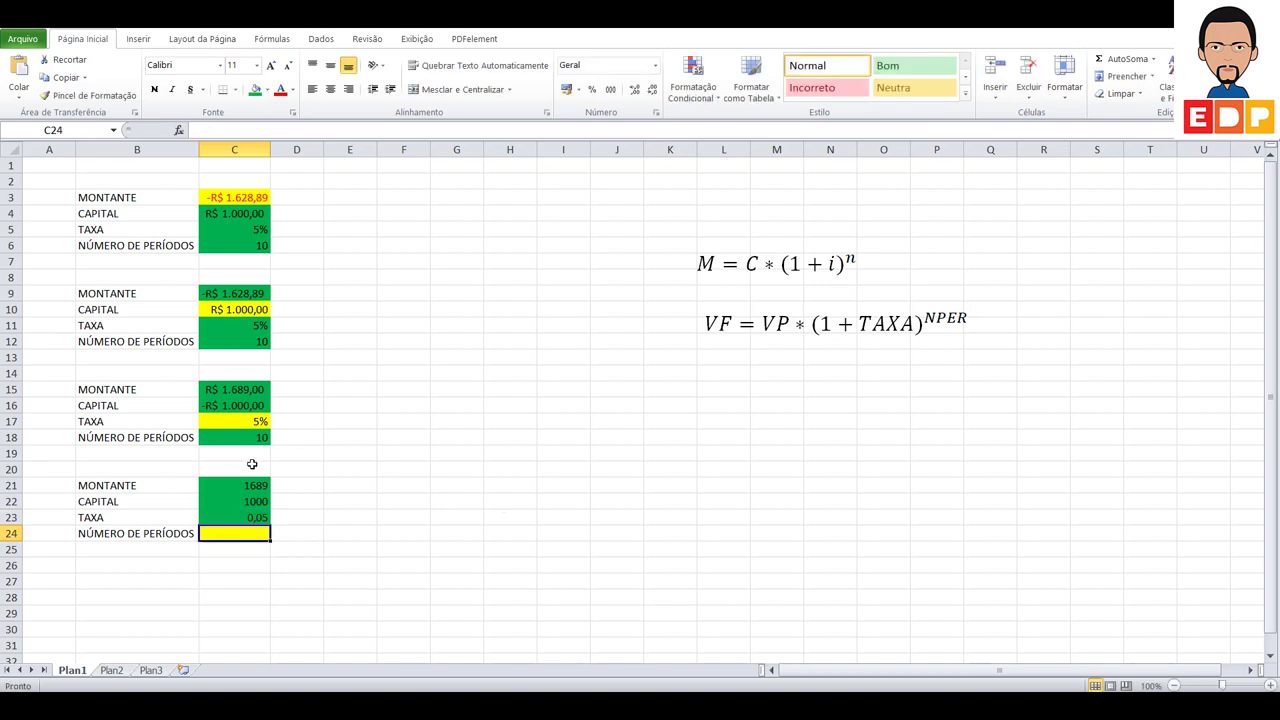
Format C21:C22 as currency, make the capital -1000, and show the rate as 5%
{"action": "left_click_drag", "start_coordinate": [250, 485], "coordinate": [252, 501]}
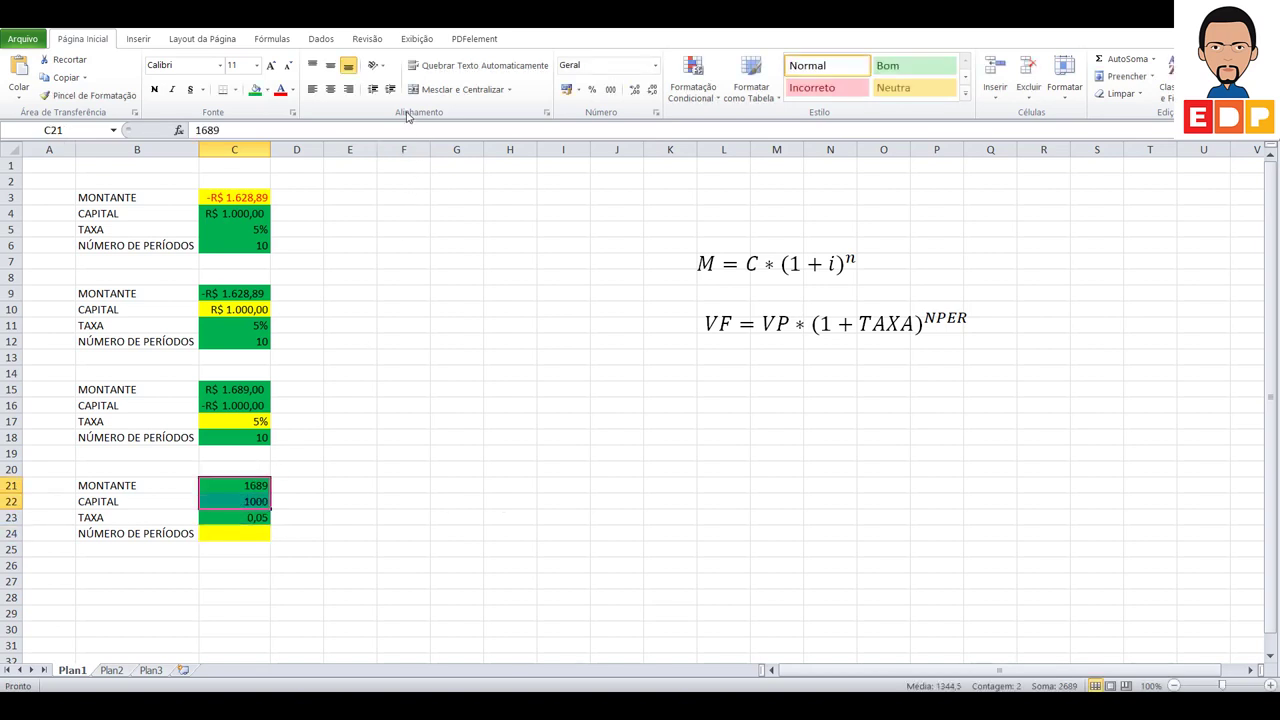
{"action": "left_click", "coordinate": [567, 89]}
{"action": "left_click", "coordinate": [437, 452]}
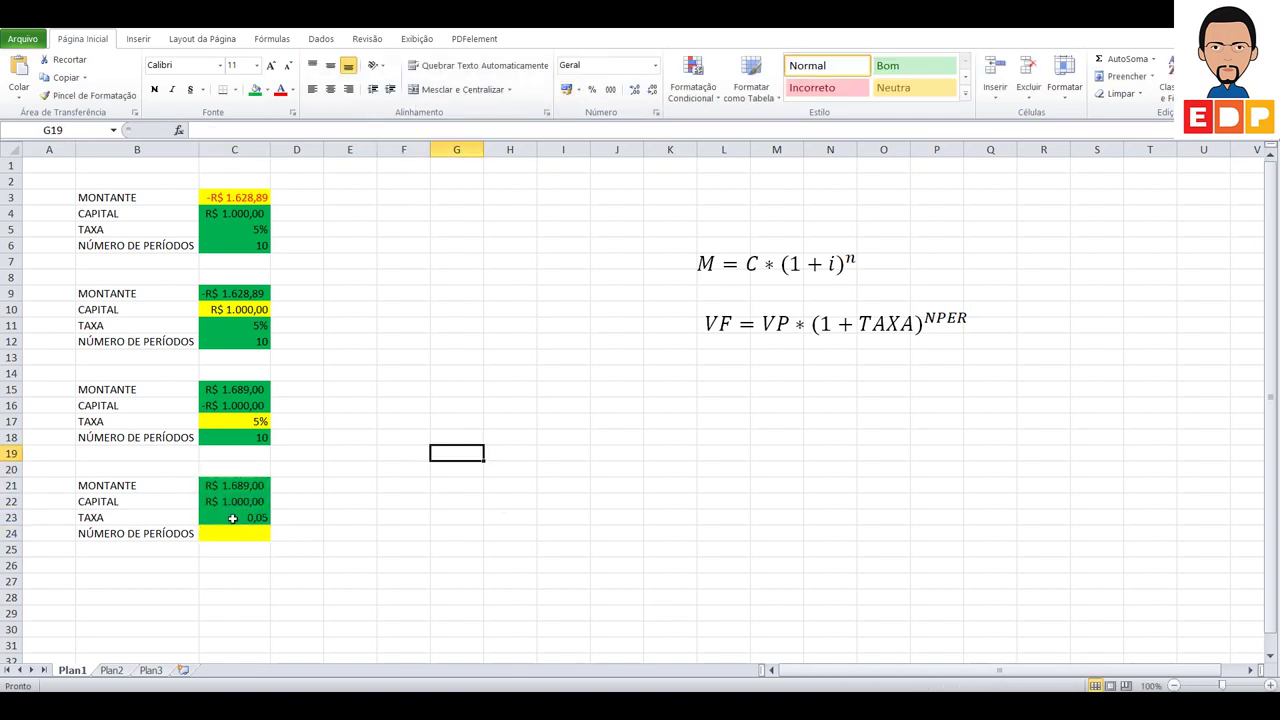
{"action": "double_click", "coordinate": [231, 500]}
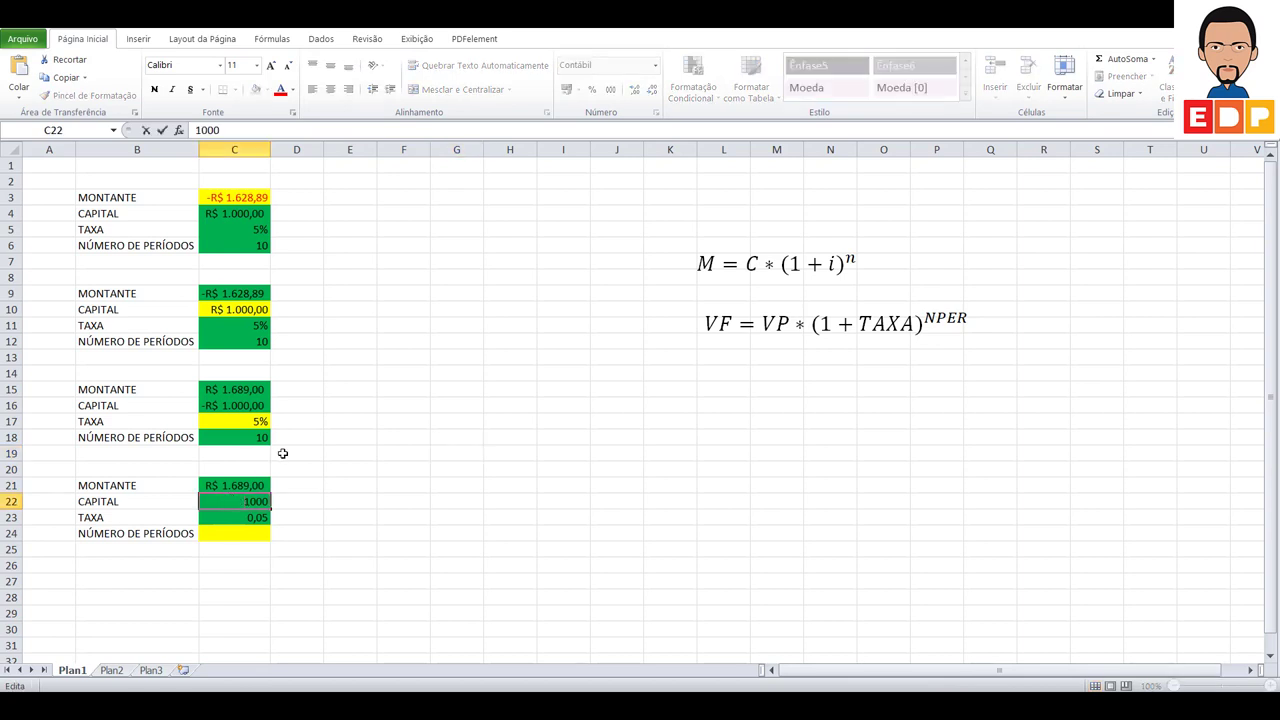
{"action": "type", "text": "-"}
{"action": "key", "text": "Return"}
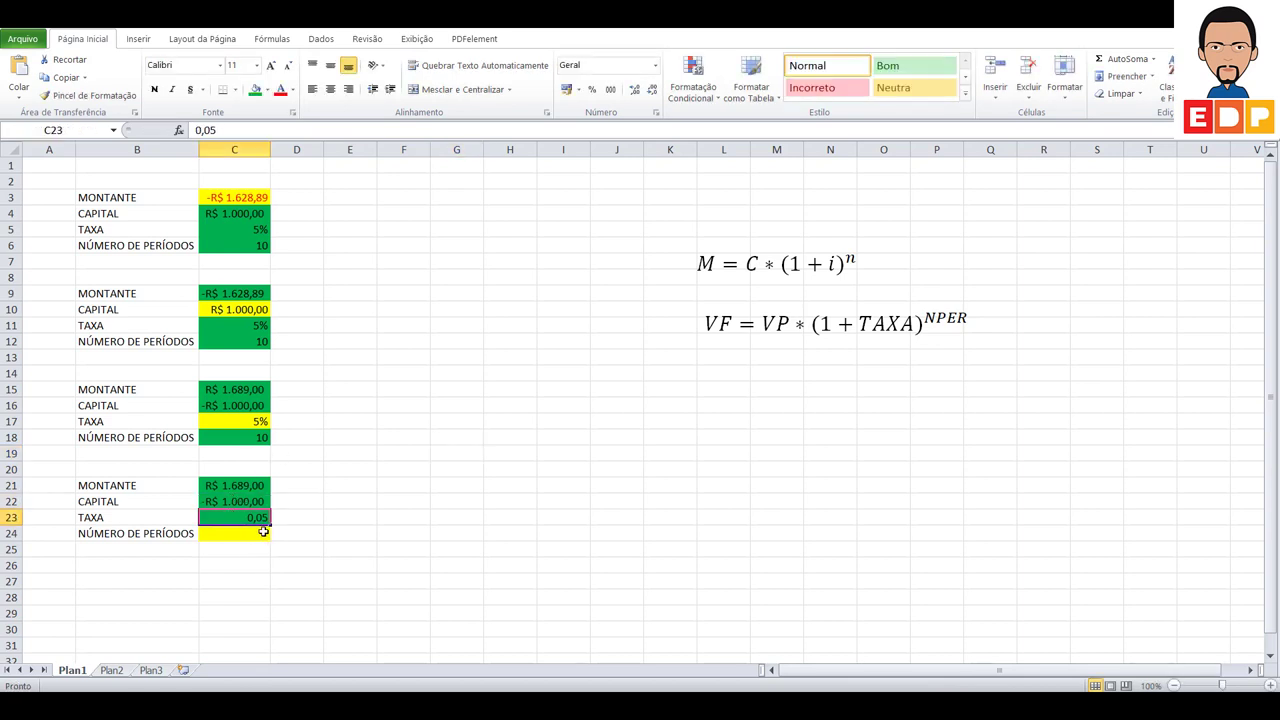
{"action": "left_click", "coordinate": [592, 89]}
{"action": "left_click", "coordinate": [233, 536]}
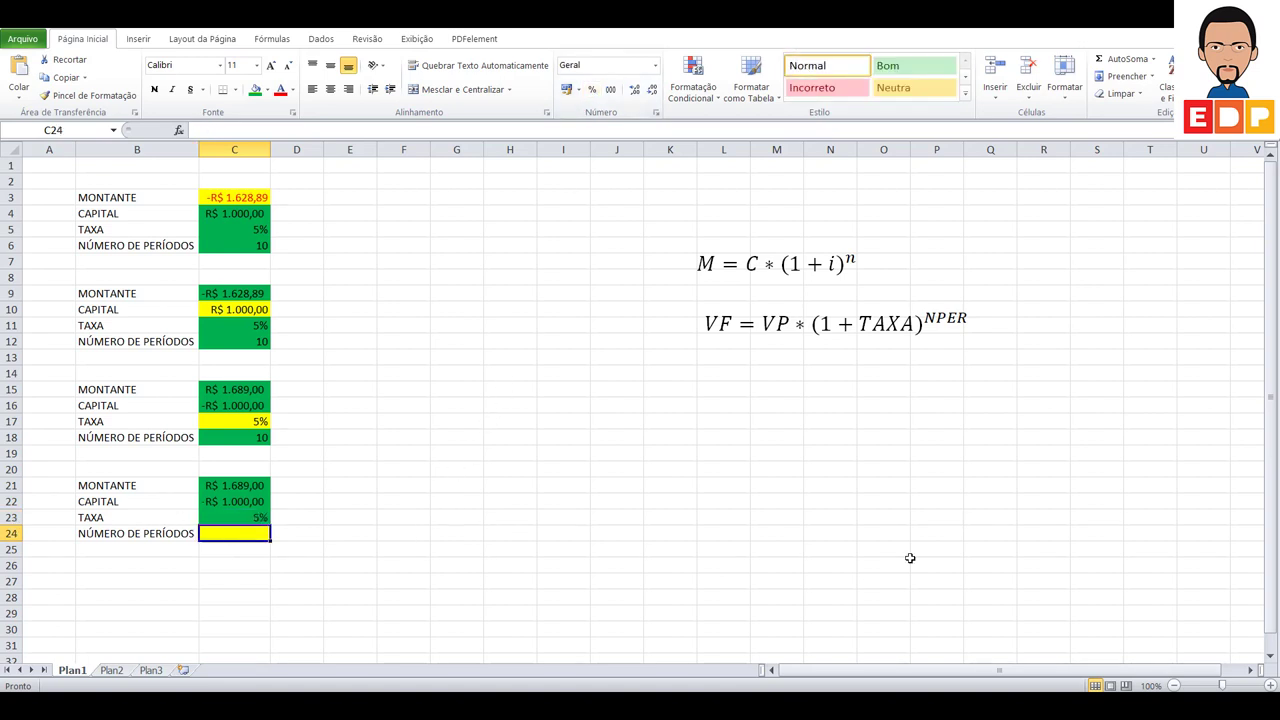
Enter =NPER(C23;;C22;C21) in C24, returning 10,7426701 periods
{"action": "type", "text": "=NPER"}
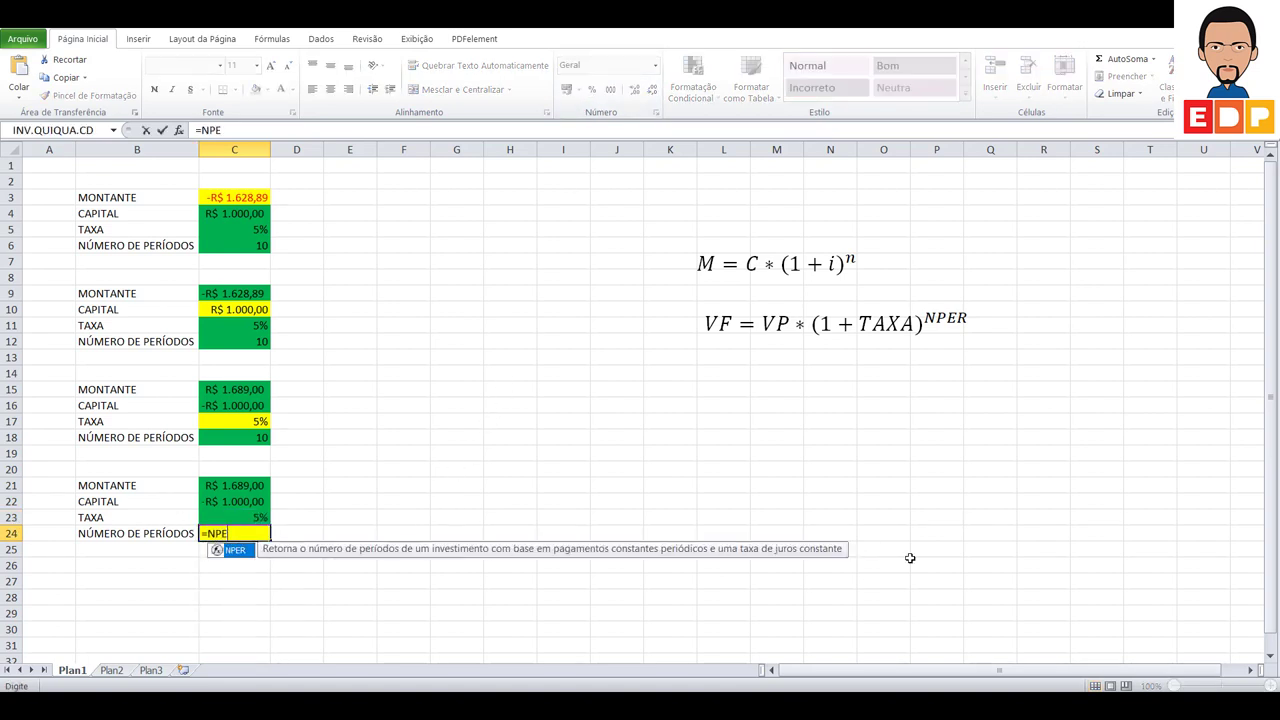
{"action": "type", "text": "("}
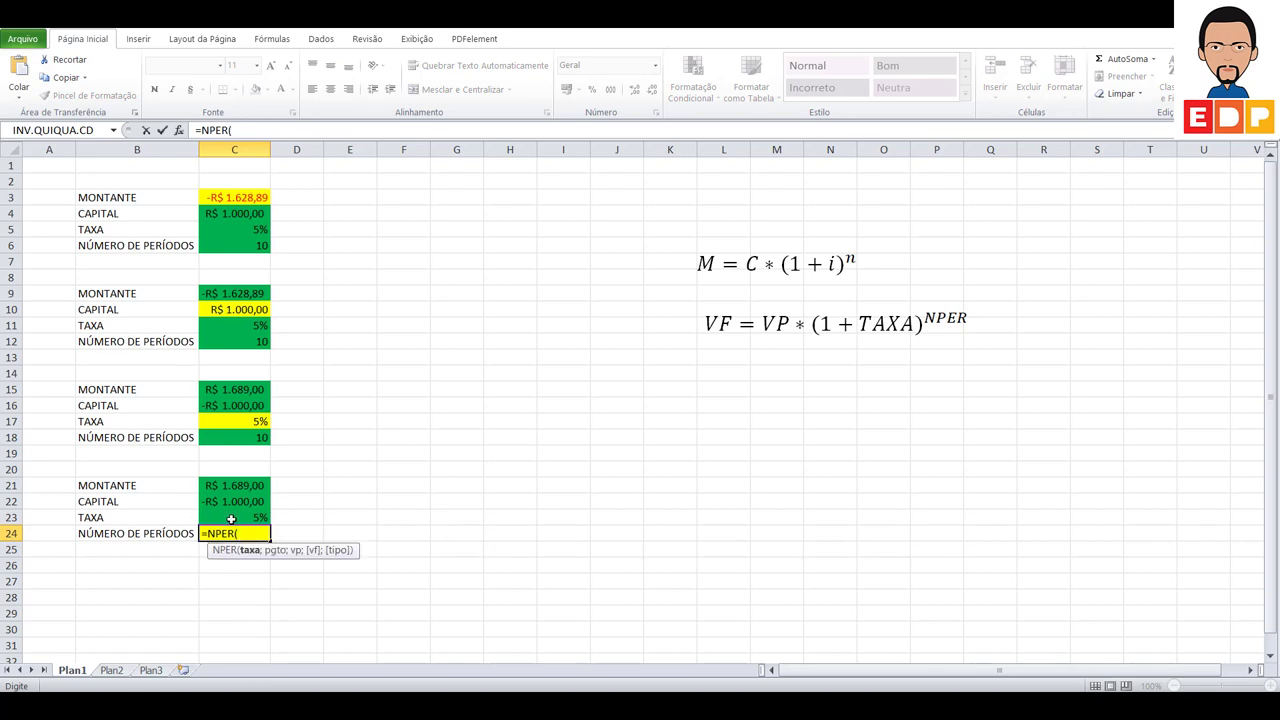
{"action": "left_click", "coordinate": [231, 519]}
{"action": "type", "text": ";;"}
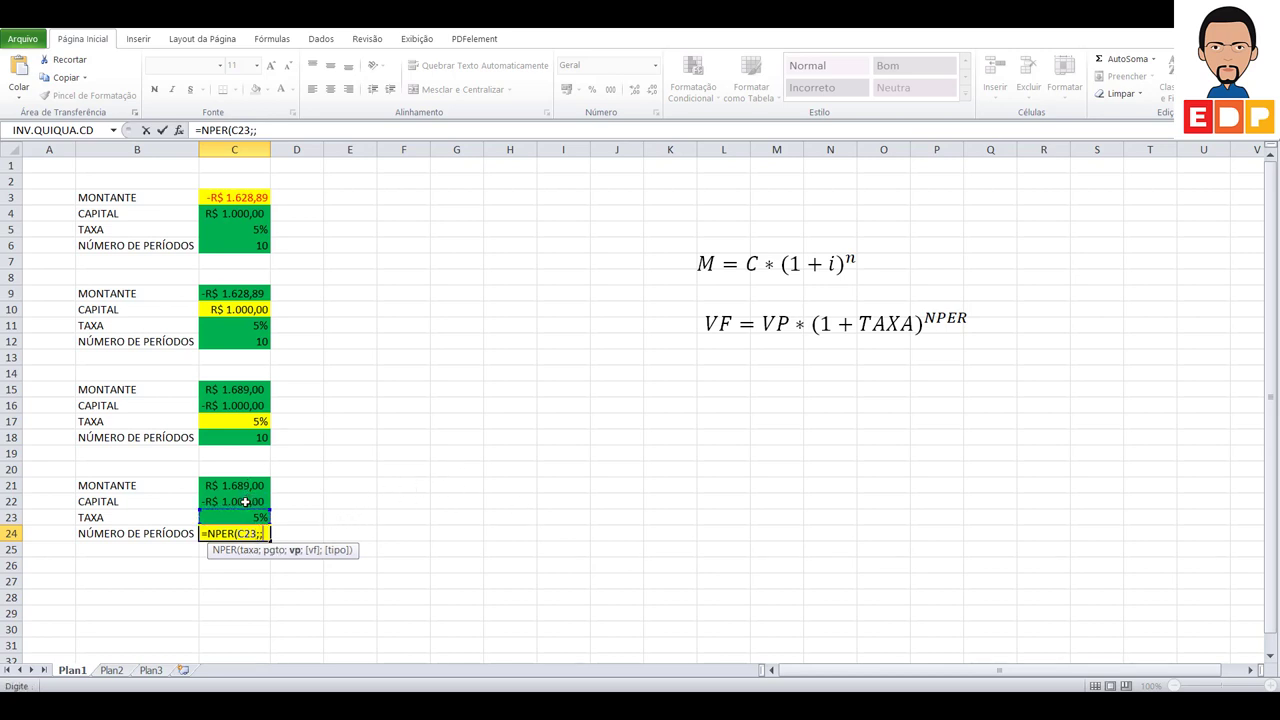
{"action": "left_click", "coordinate": [245, 502]}
{"action": "type", "text": ";"}
{"action": "left_click", "coordinate": [251, 486]}
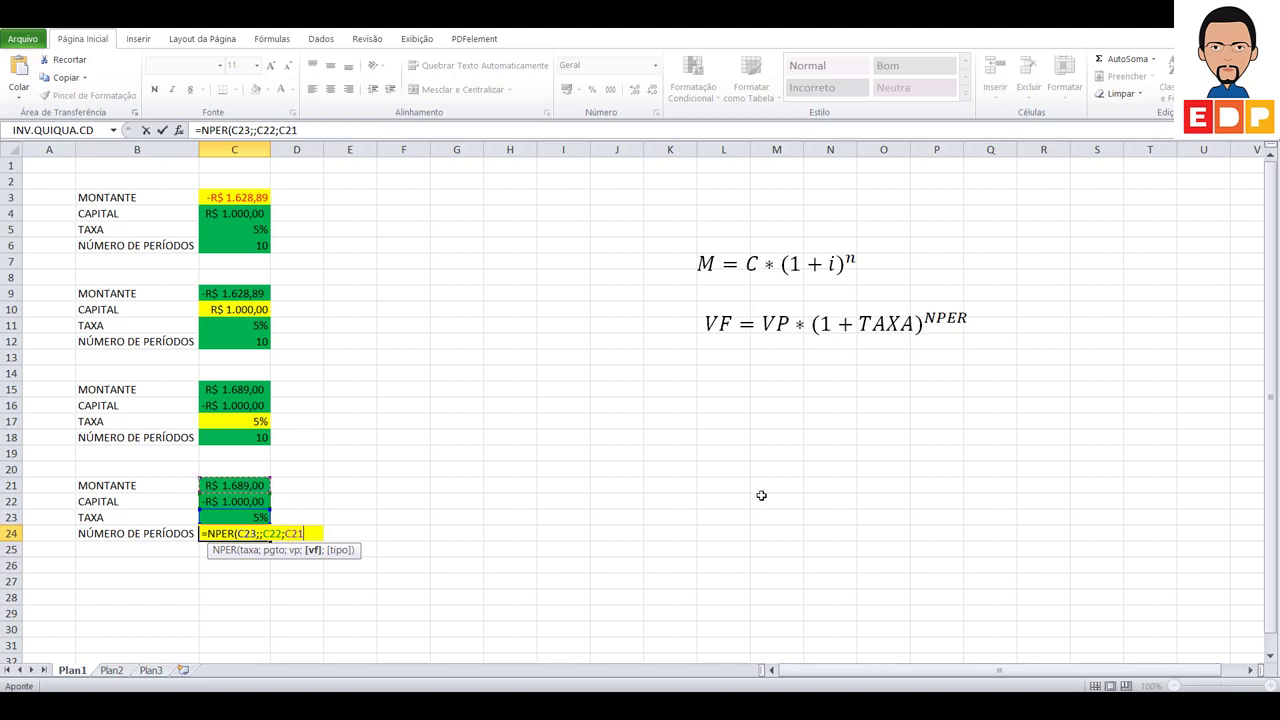
{"action": "type", "text": ")"}
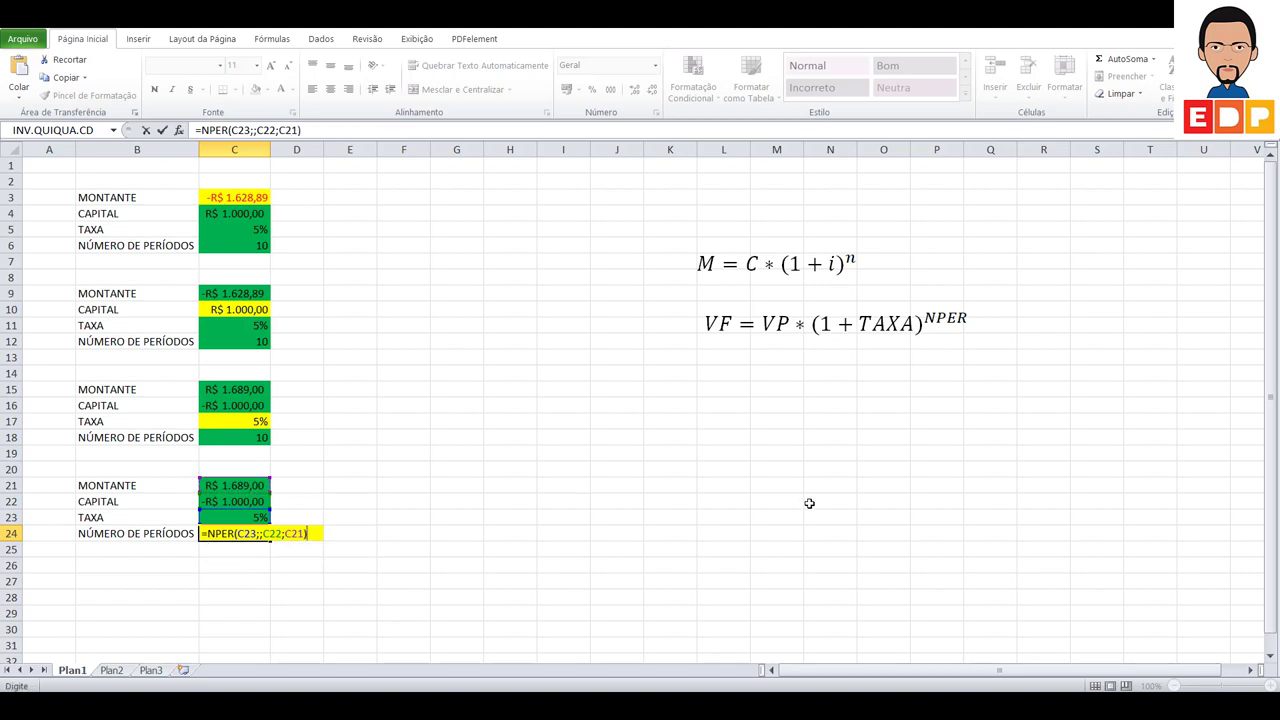
{"action": "key", "text": "Return"}
{"action": "left_click", "coordinate": [240, 533]}
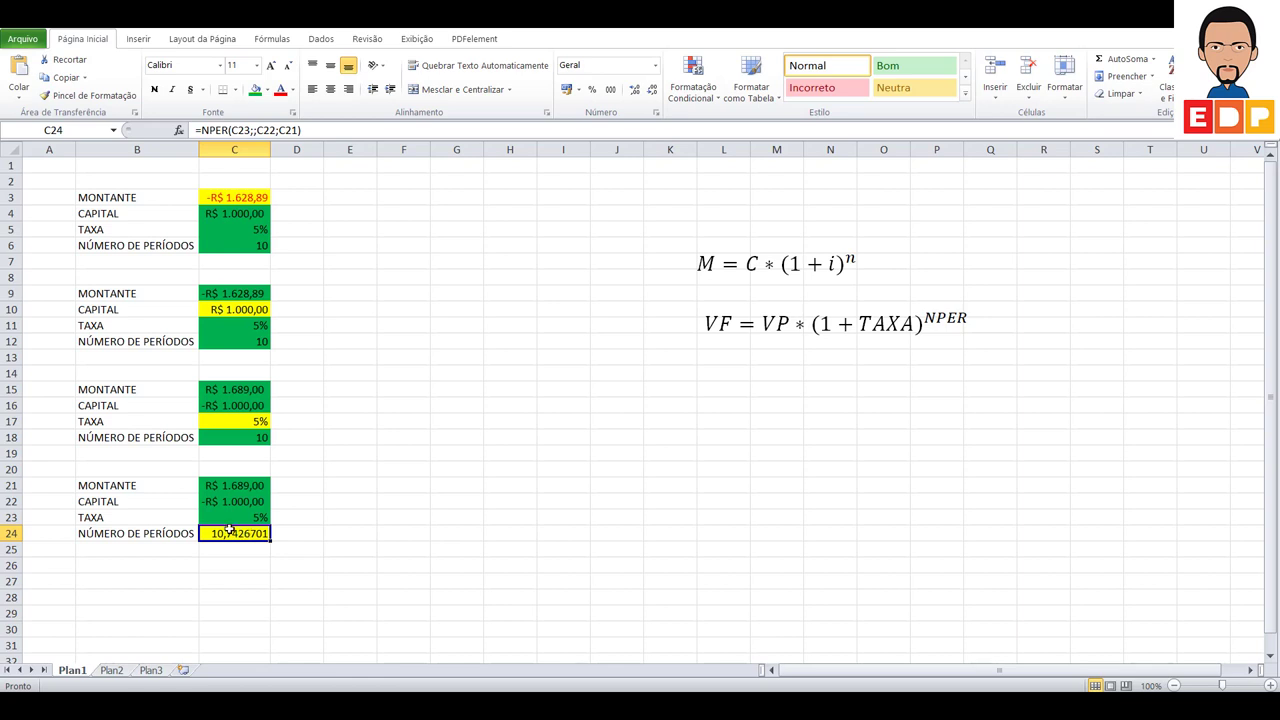
Change the montante in C21 to 1628.89
{"action": "left_click", "coordinate": [252, 486]}
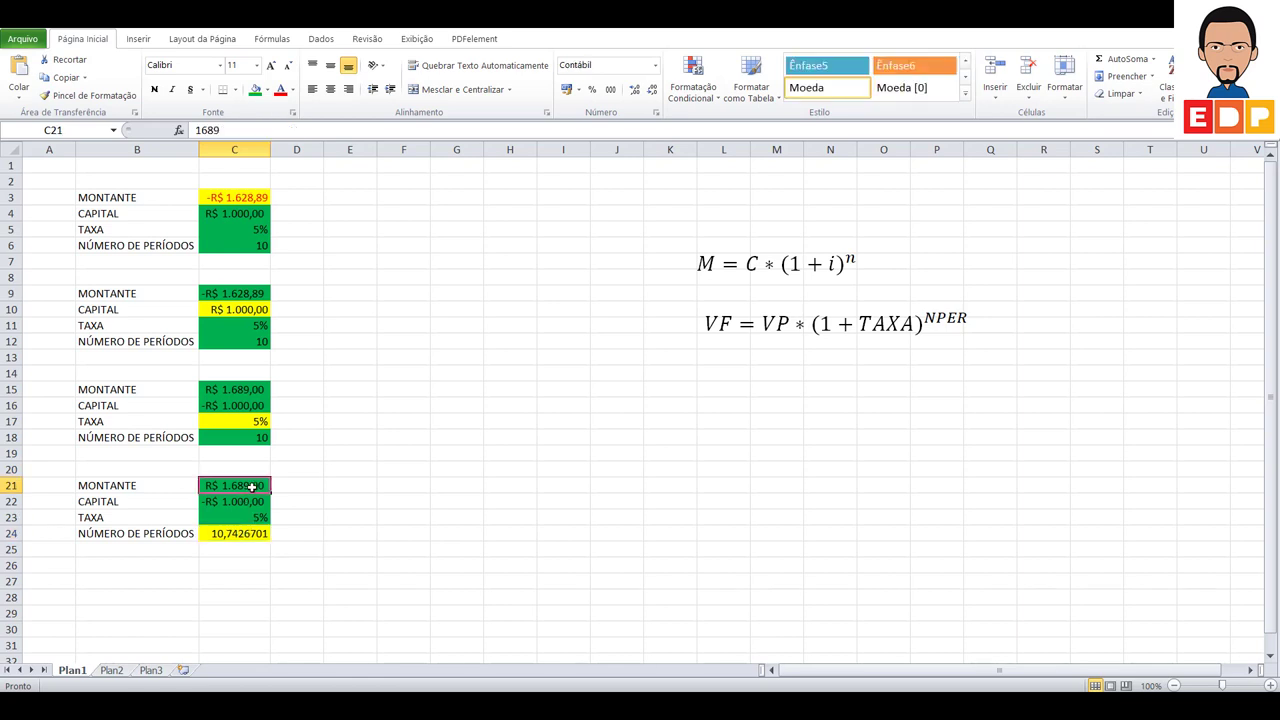
{"action": "double_click", "coordinate": [252, 486]}
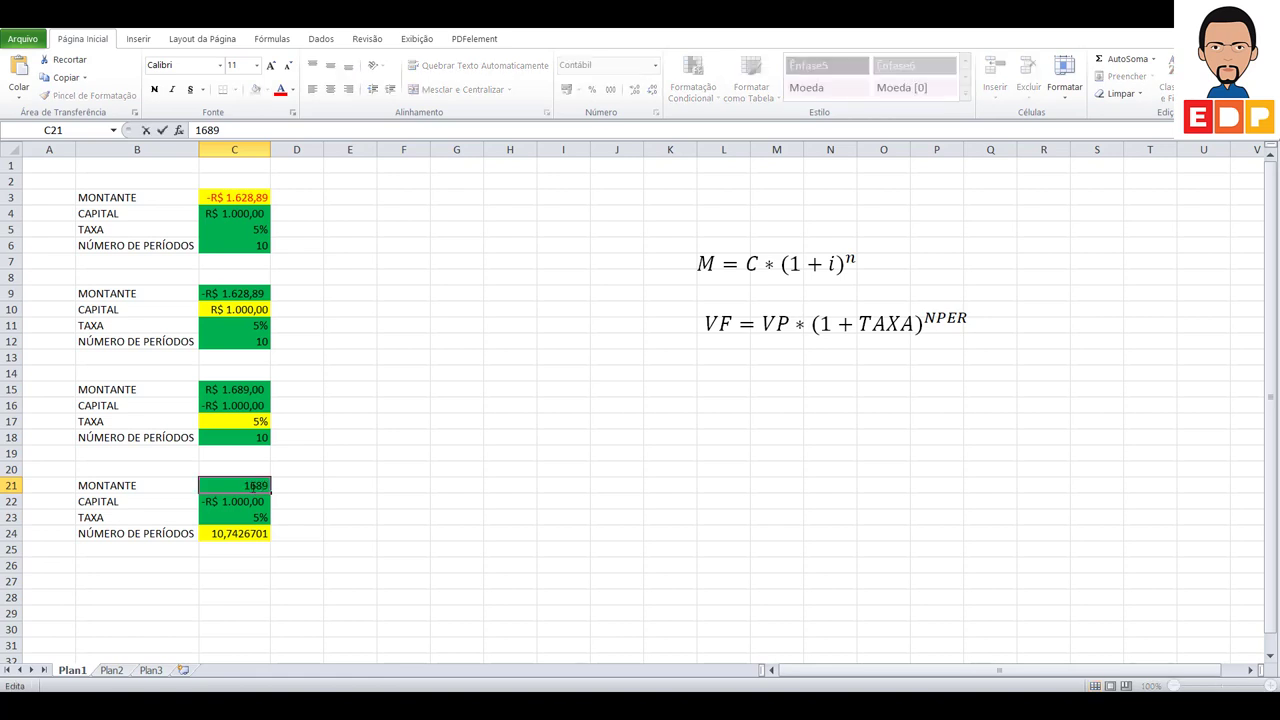
{"action": "key", "text": "Return"}
{"action": "left_click", "coordinate": [237, 481]}
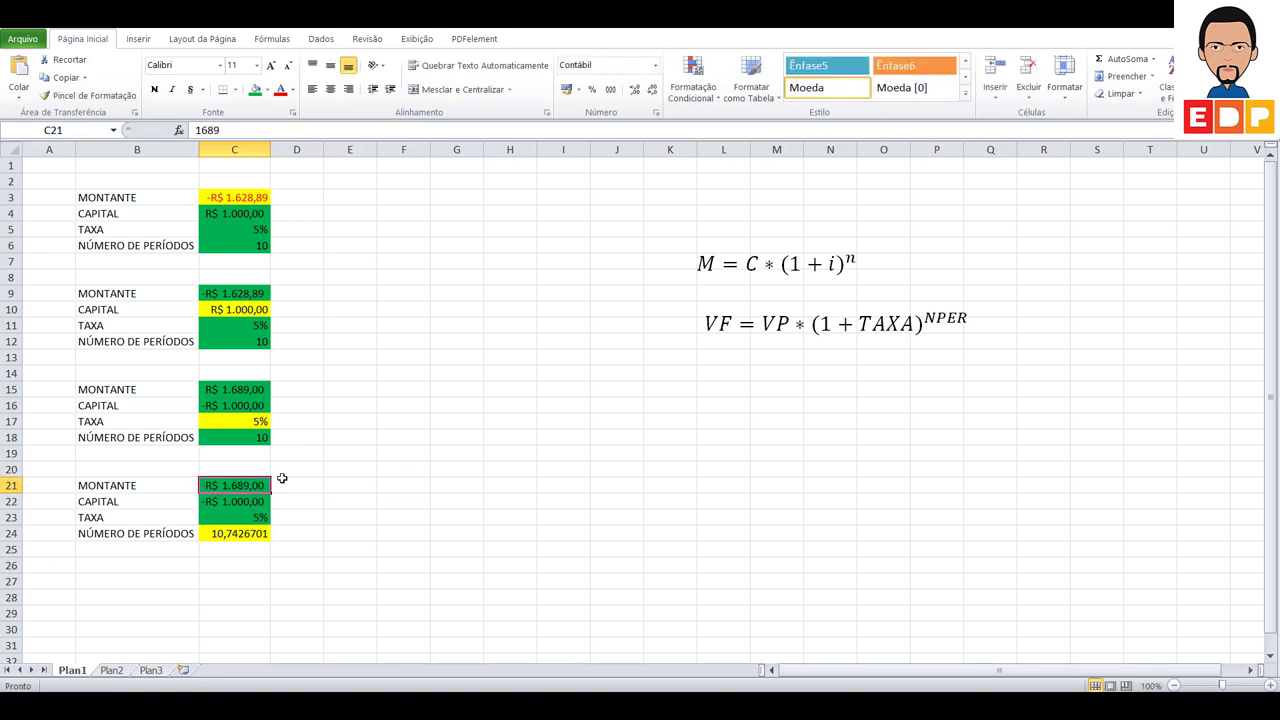
{"action": "left_click", "coordinate": [258, 132]}
{"action": "type", "text": ",8"}
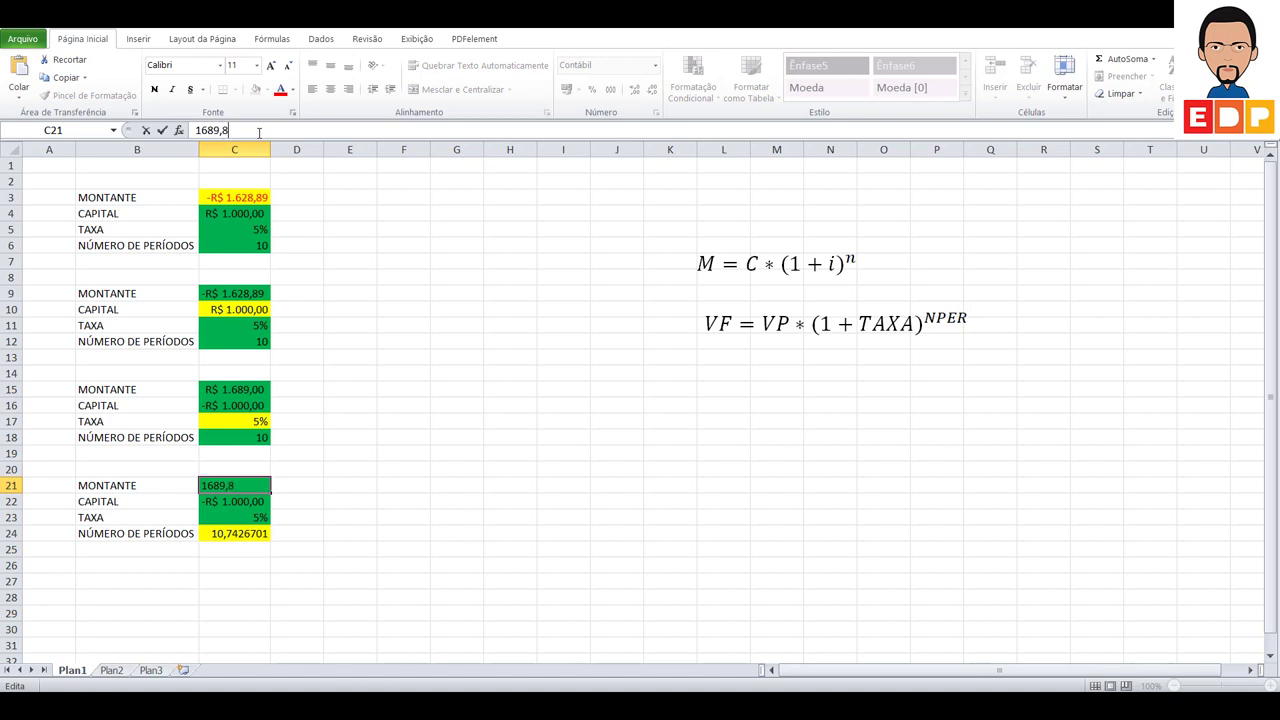
{"action": "type", "text": "9"}
{"action": "key", "text": "BackSpace"}
{"action": "key", "text": "BackSpace"}
{"action": "key", "text": "BackSpace"}
{"action": "key", "text": "BackSpace"}
{"action": "key", "text": "Return"}
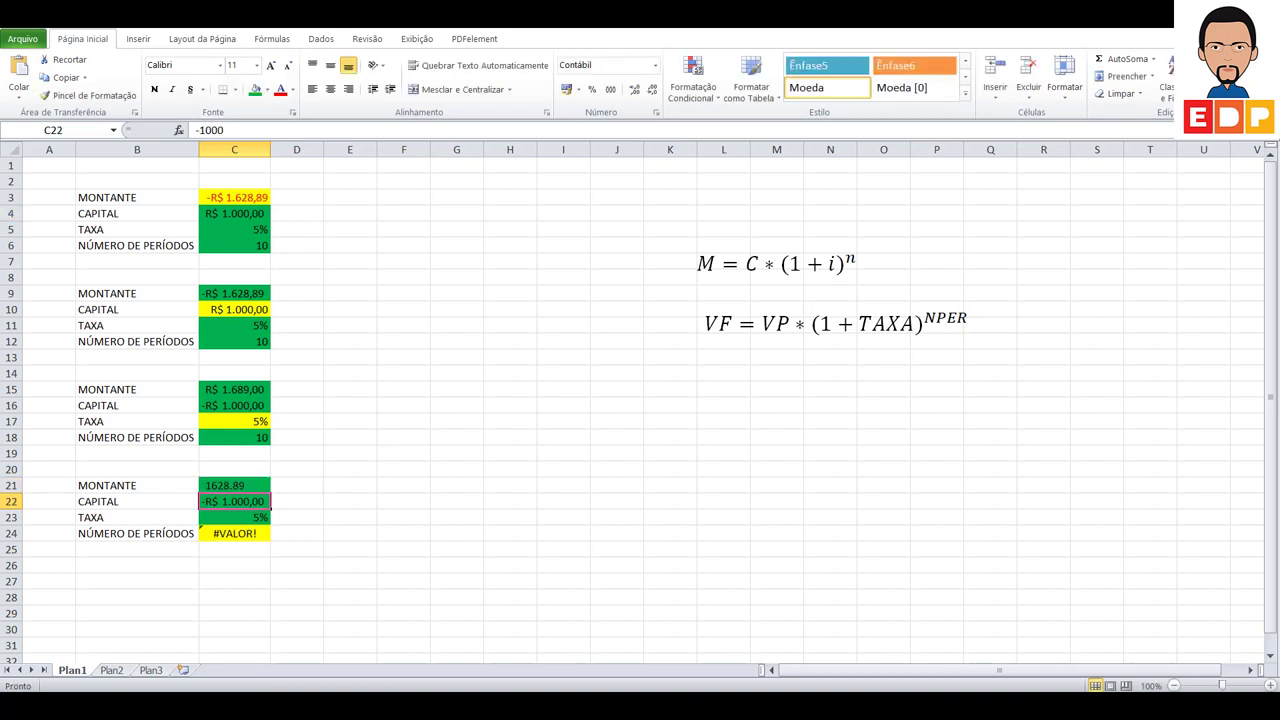
Correct C21's decimal separator to 1628,89 so the periods read 9,999941782
{"action": "left_click", "coordinate": [250, 480]}
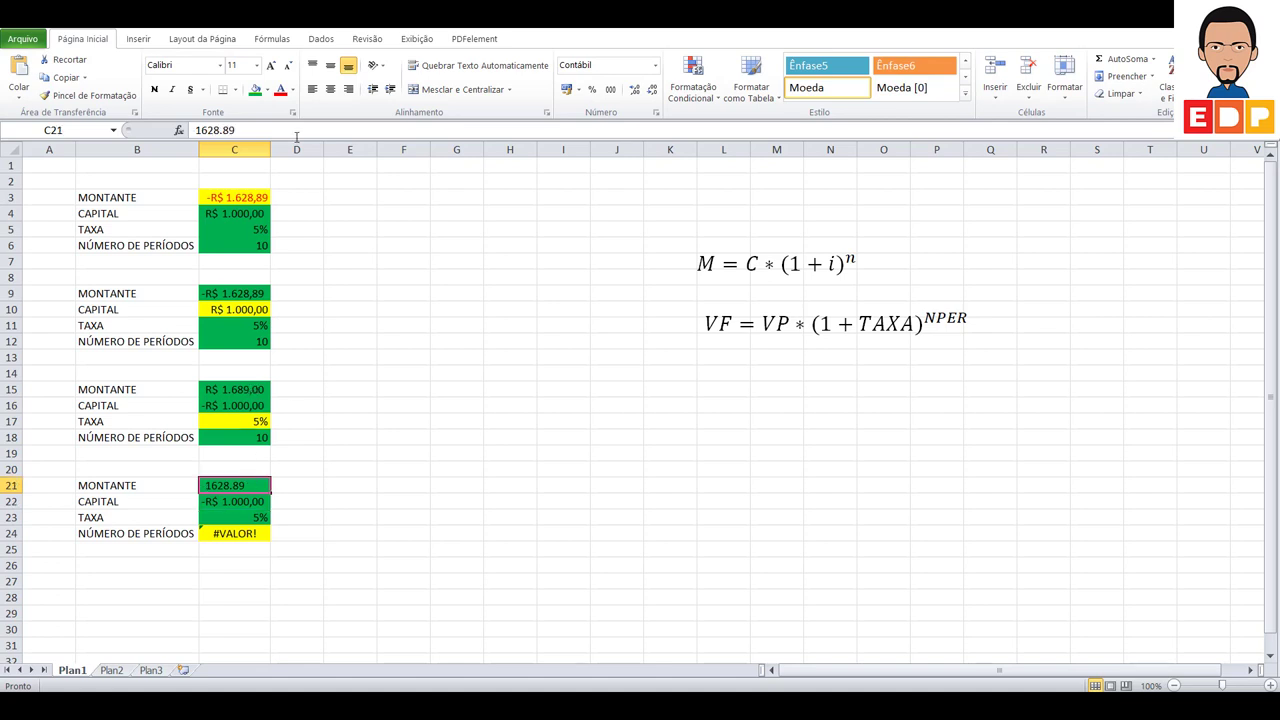
{"action": "left_click", "coordinate": [222, 130]}
{"action": "key", "text": "BackSpace"}
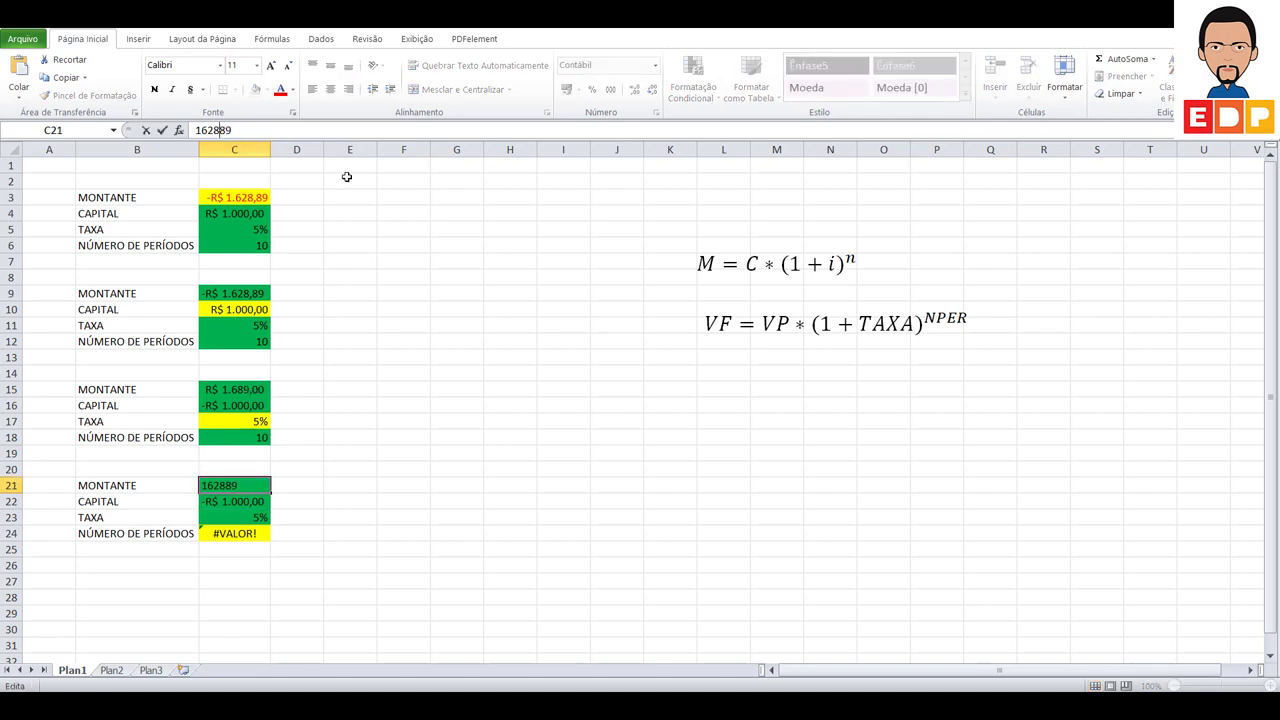
{"action": "type", "text": ","}
{"action": "key", "text": "Return"}
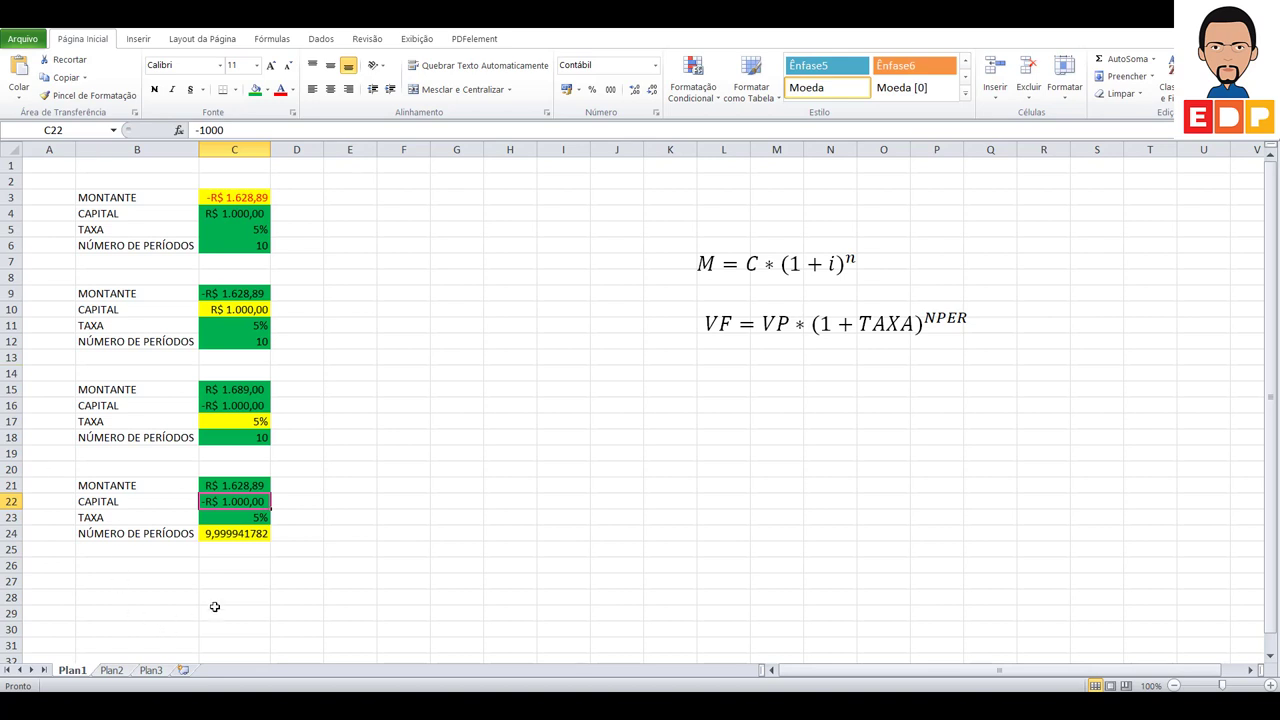
{"action": "left_click", "coordinate": [250, 535]}
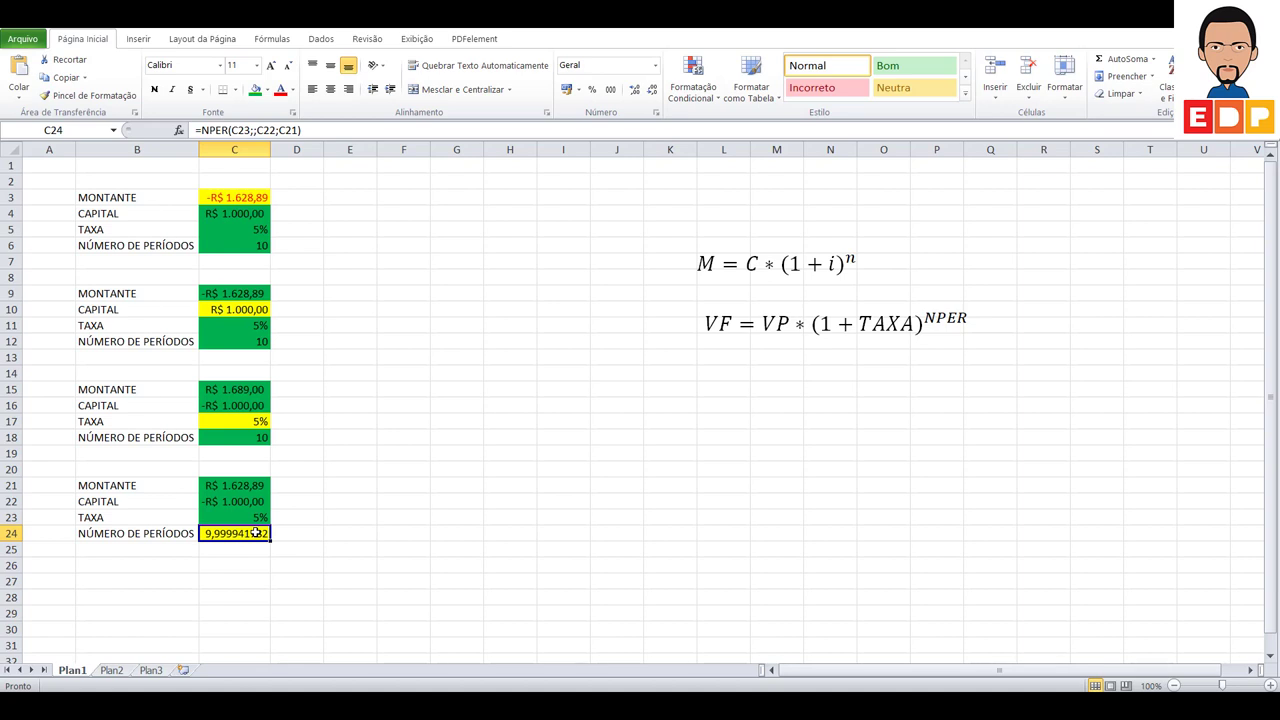
{"action": "left_click", "coordinate": [521, 416]}
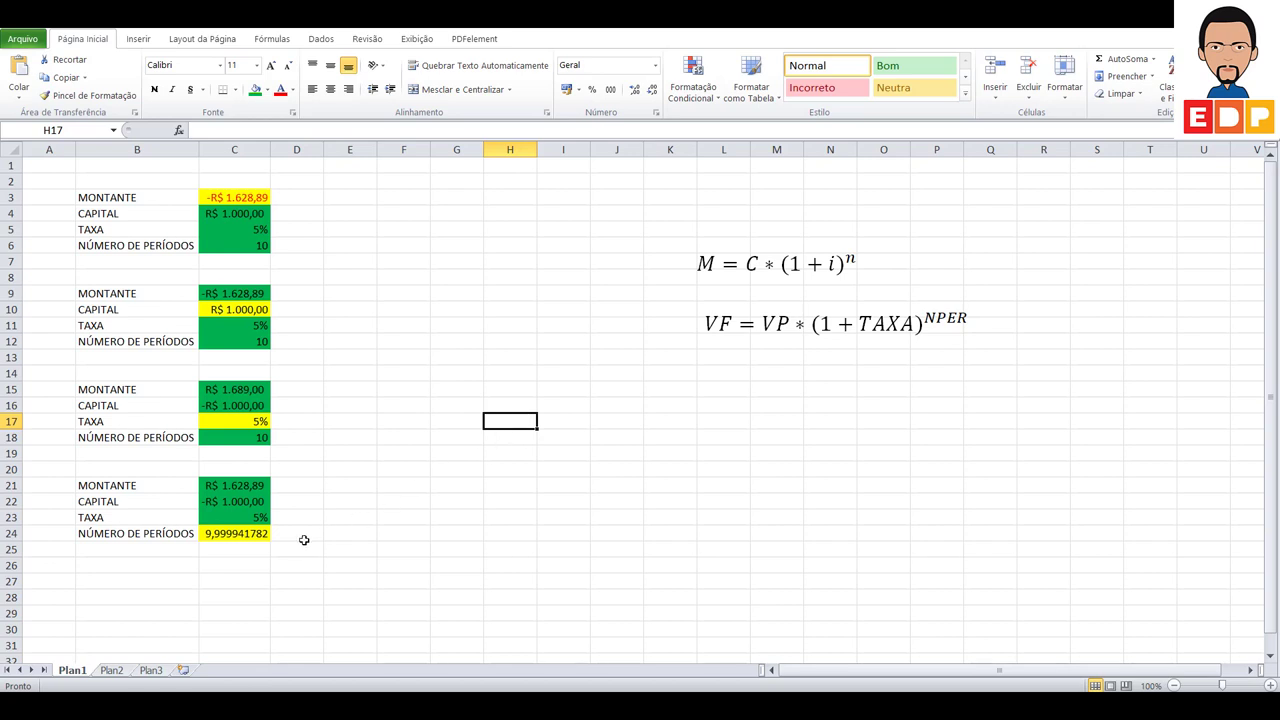
{"action": "left_click", "coordinate": [229, 536]}
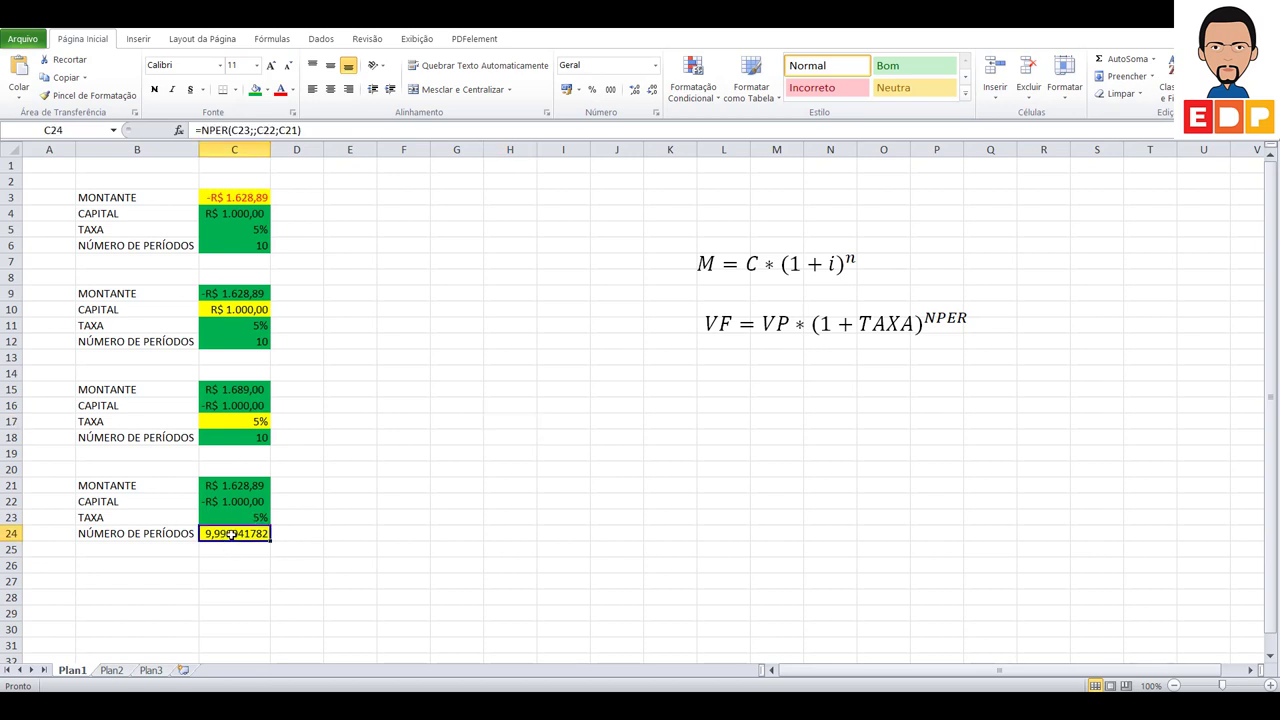
{"action": "double_click", "coordinate": [232, 534]}
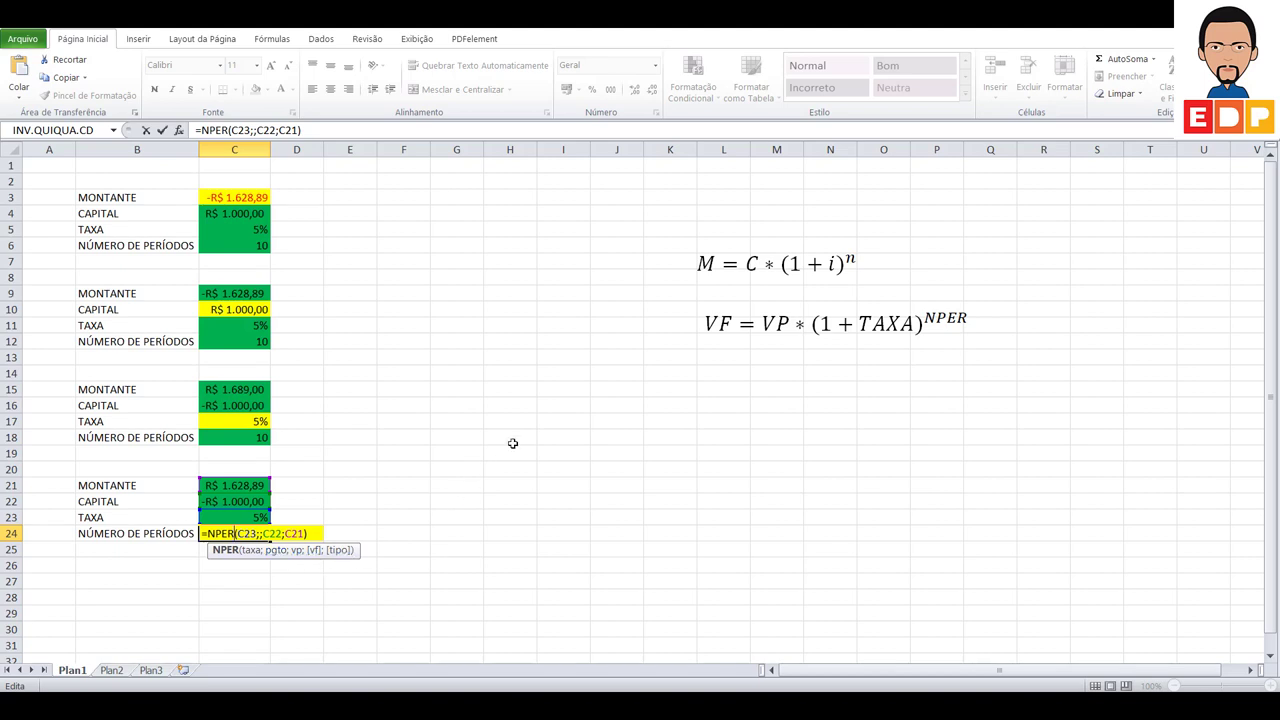
{"action": "key", "text": "Return"}
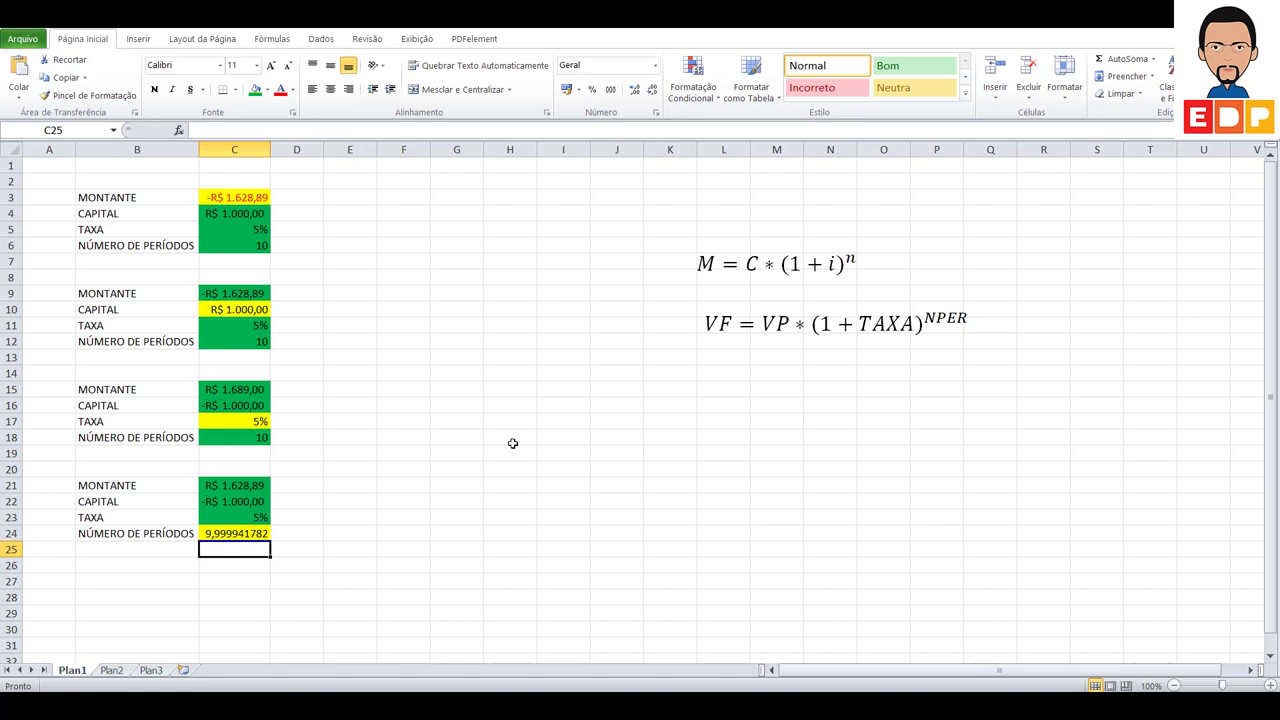